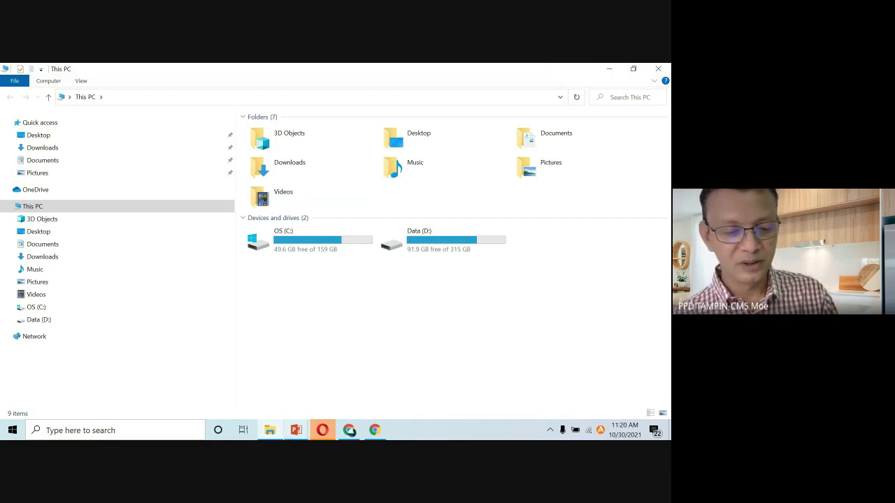
{"action": "left_click", "coordinate": [270, 431]}
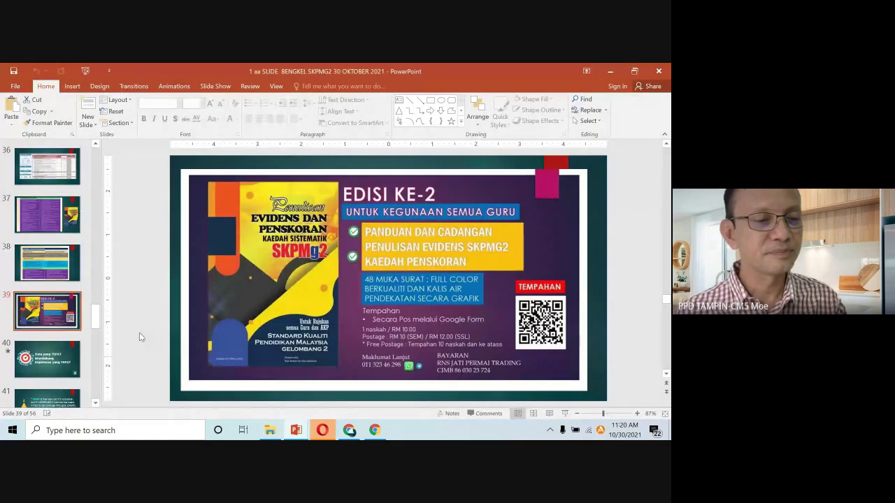
{"action": "left_click", "coordinate": [15, 86]}
{"action": "left_click", "coordinate": [29, 142]}
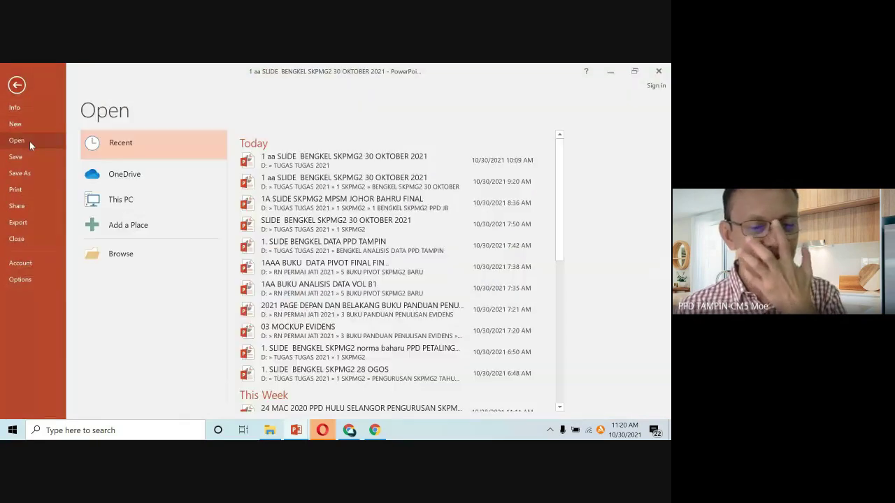
Switch to Excel and open the recent workbook "DATA STADARD 4 BENGKEL 30 OKTOBER"
{"action": "left_click", "coordinate": [170, 432]}
{"action": "left_click", "coordinate": [220, 165]}
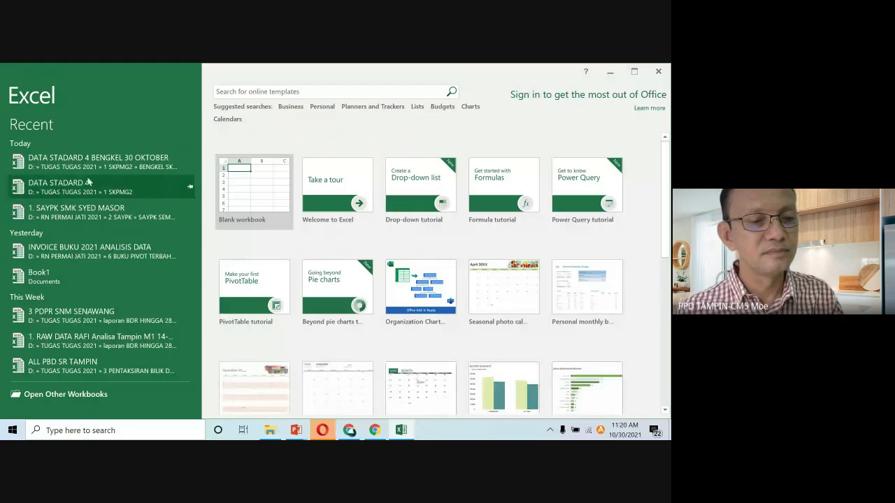
{"action": "left_click", "coordinate": [80, 161]}
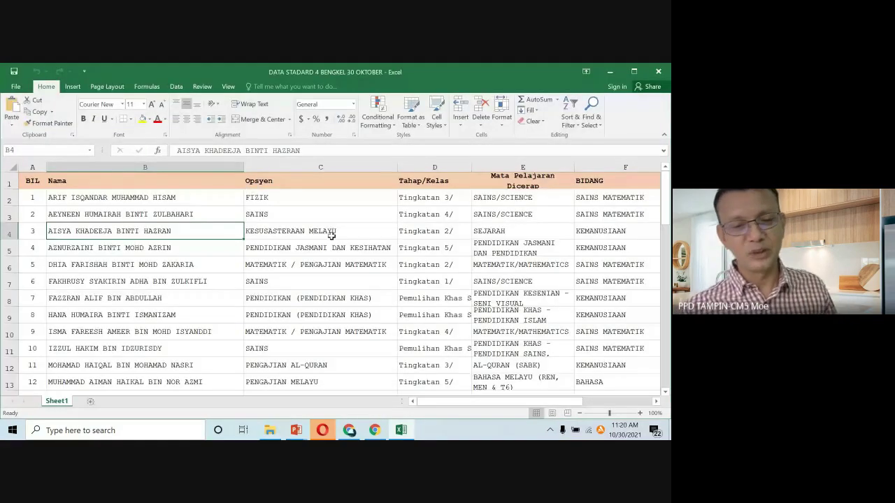
Change the font of the entire worksheet to a Franklin Gothic typeface
{"action": "left_click", "coordinate": [13, 168]}
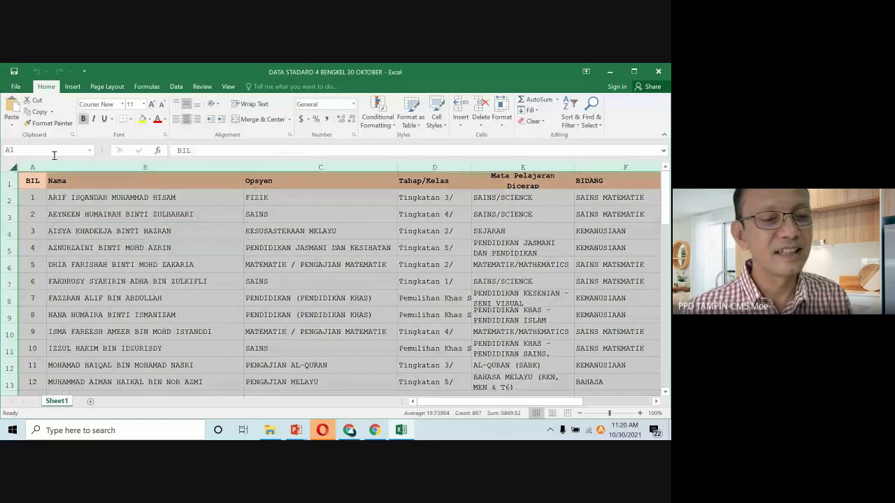
{"action": "left_click", "coordinate": [123, 104]}
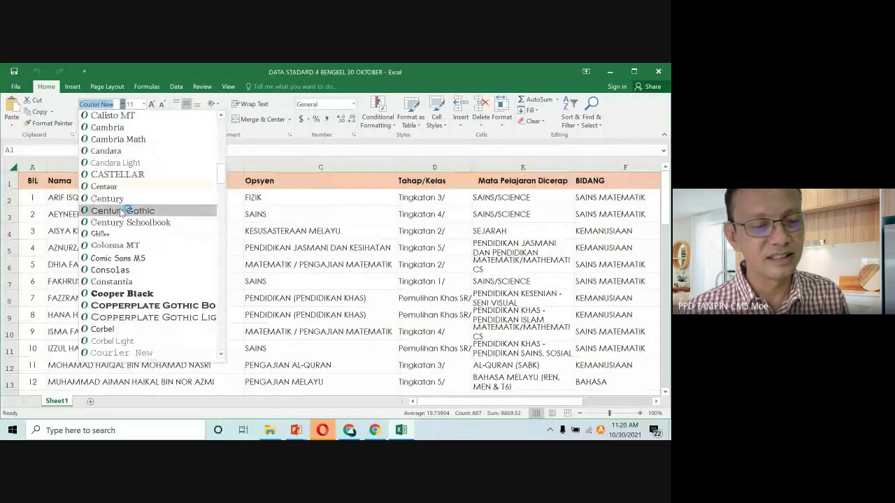
{"action": "scroll", "coordinate": [129, 307], "scroll_direction": "down", "scroll_amount": 2}
{"action": "scroll", "coordinate": [129, 309], "scroll_direction": "down", "scroll_amount": 3}
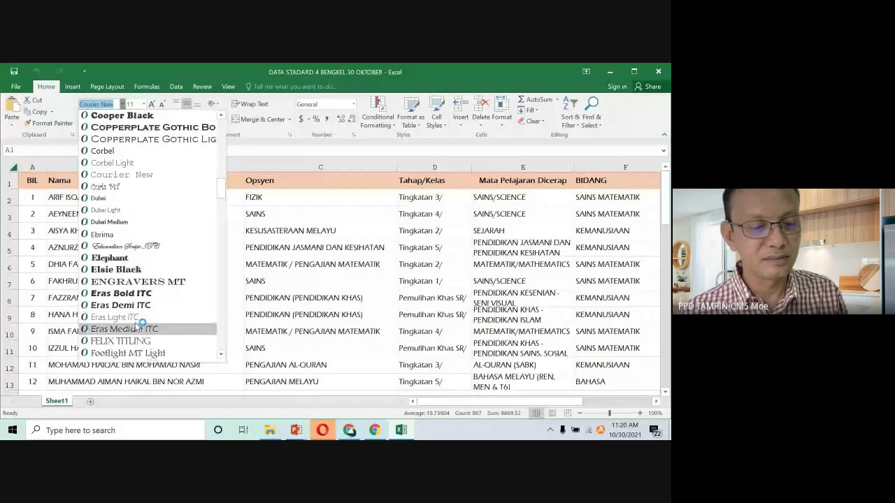
{"action": "scroll", "coordinate": [140, 326], "scroll_direction": "down", "scroll_amount": 5}
{"action": "left_click", "coordinate": [140, 246]}
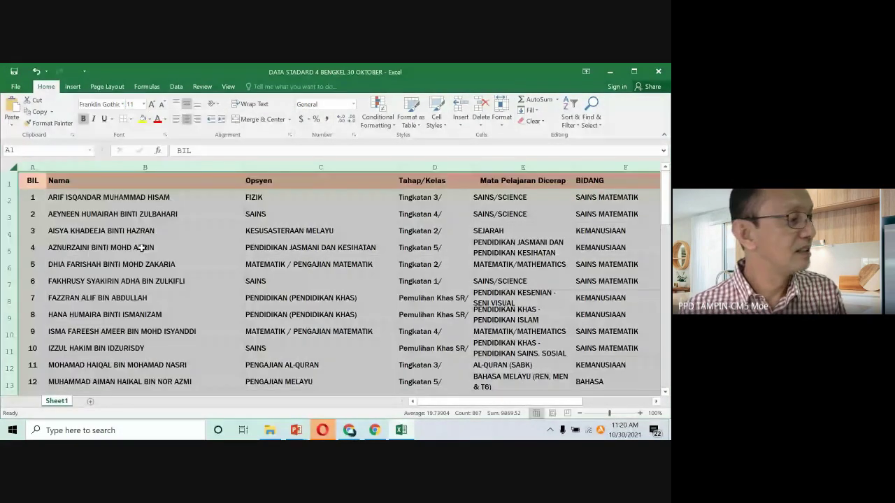
{"action": "left_click", "coordinate": [320, 298]}
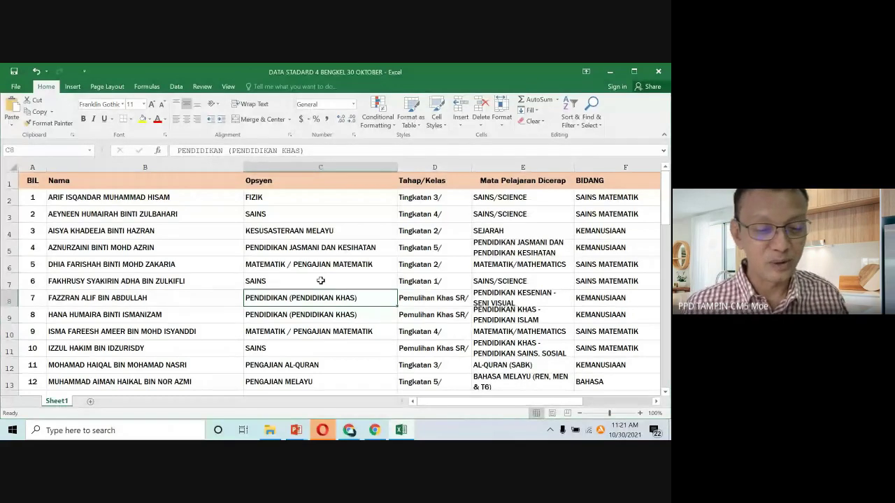
Delete the empty row 29 from the list on Sheet1
{"action": "scroll", "coordinate": [35, 255], "scroll_direction": "down", "scroll_amount": 1}
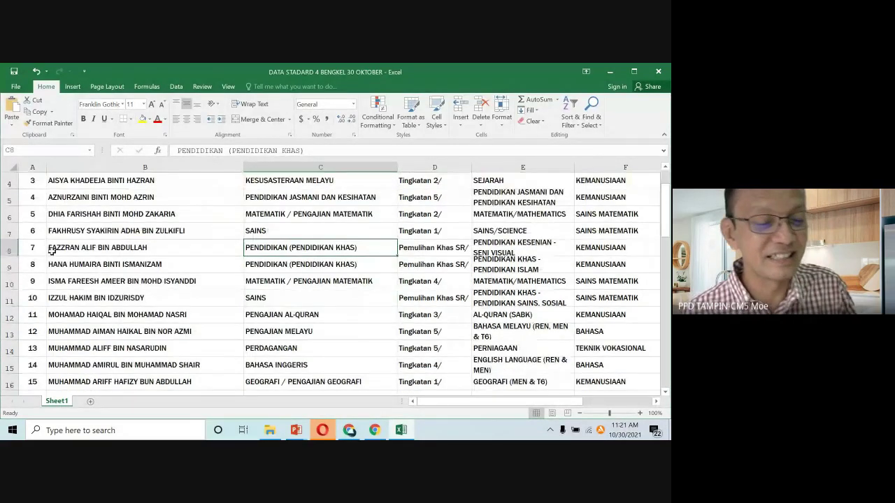
{"action": "scroll", "coordinate": [50, 252], "scroll_direction": "up", "scroll_amount": 1}
{"action": "scroll", "coordinate": [106, 208], "scroll_direction": "down", "scroll_amount": 2}
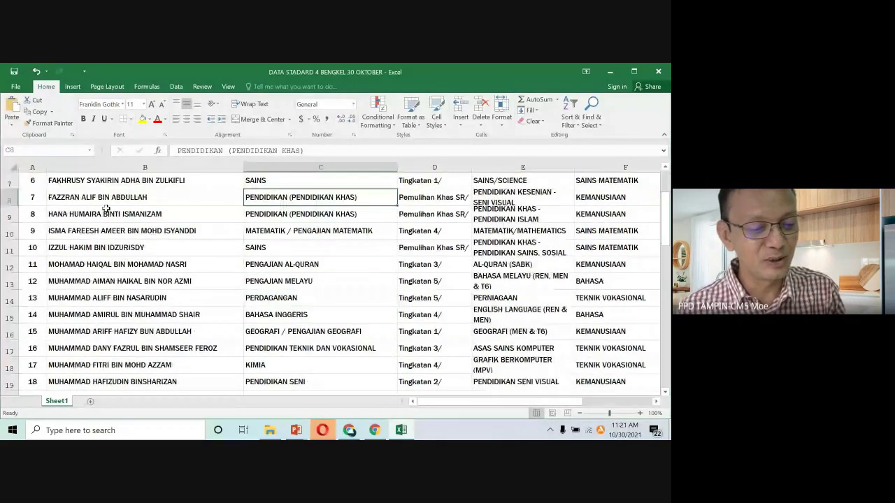
{"action": "scroll", "coordinate": [107, 208], "scroll_direction": "down", "scroll_amount": 5}
{"action": "left_click", "coordinate": [13, 301]}
{"action": "right_click", "coordinate": [13, 301]}
{"action": "left_click", "coordinate": [35, 232]}
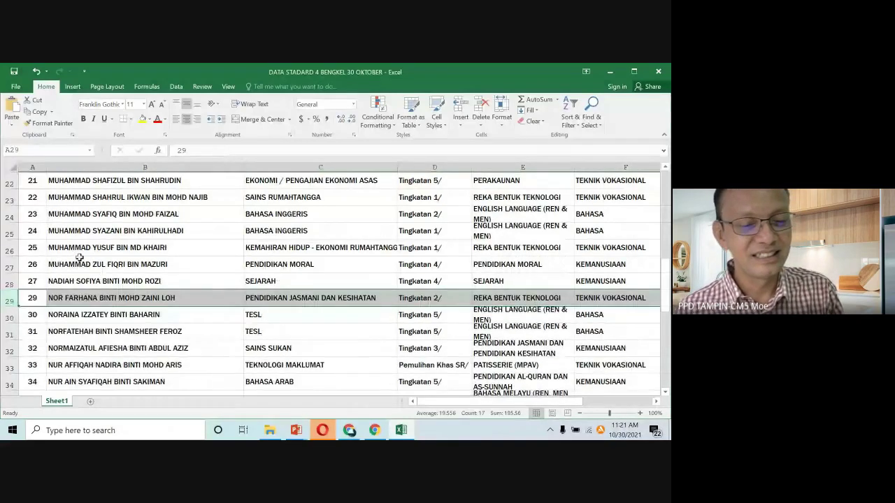
Review the list down to its last row, plus the column headings from BIL to Mata Pelajaran Dicerap
{"action": "left_click", "coordinate": [80, 258]}
{"action": "scroll", "coordinate": [80, 258], "scroll_direction": "down", "scroll_amount": 10}
{"action": "scroll", "coordinate": [124, 392], "scroll_direction": "up", "scroll_amount": 4}
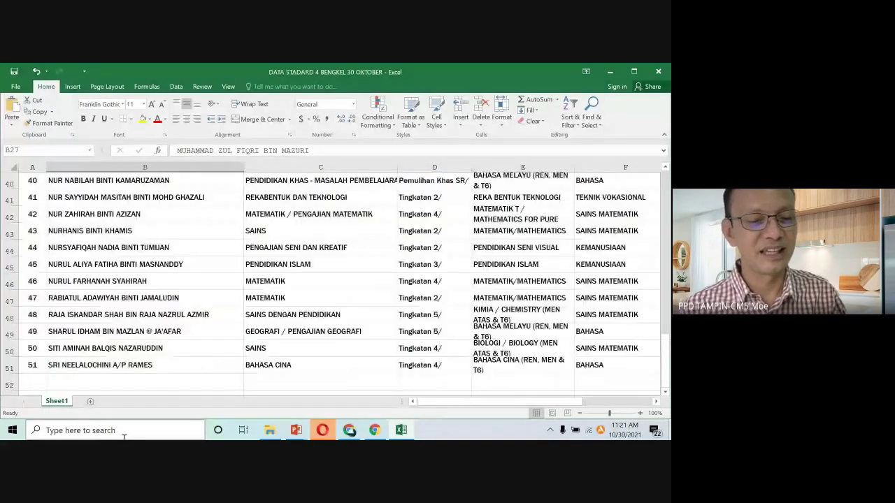
{"action": "scroll", "coordinate": [209, 315], "scroll_direction": "up", "scroll_amount": 13}
{"action": "left_click", "coordinate": [294, 382]}
{"action": "left_click", "coordinate": [308, 269]}
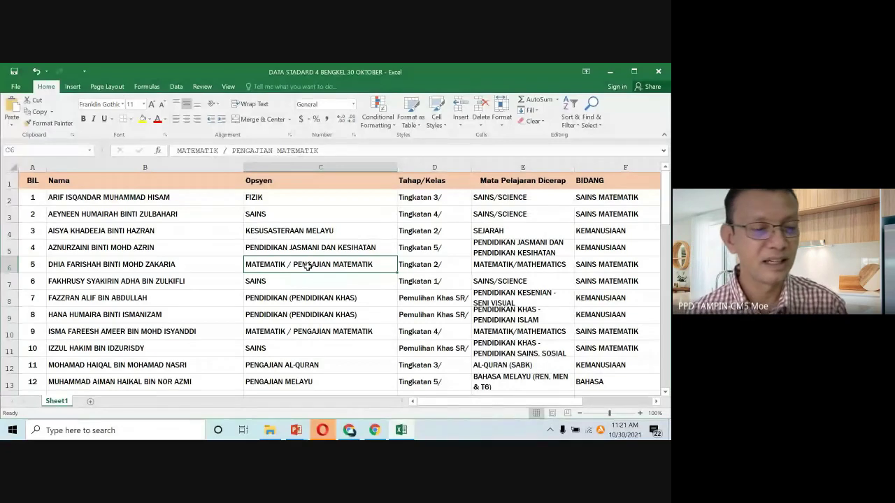
{"action": "left_click", "coordinate": [38, 183]}
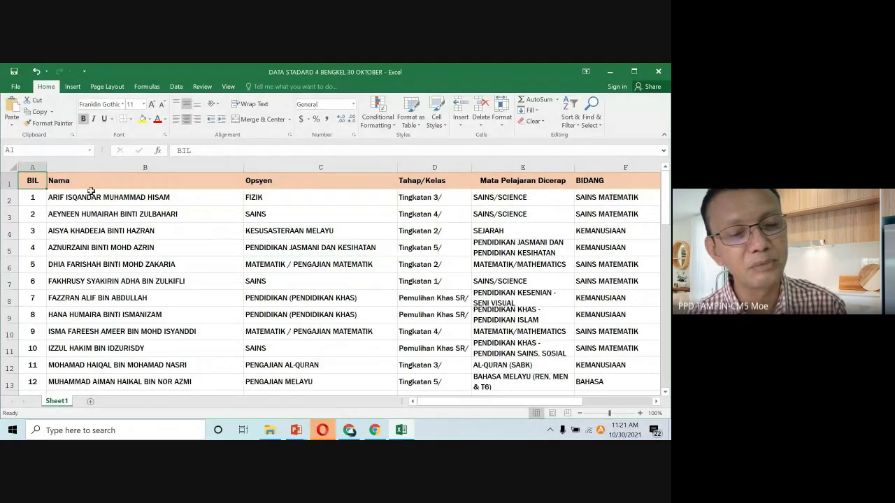
{"action": "left_click", "coordinate": [95, 193]}
{"action": "left_click", "coordinate": [104, 180]}
{"action": "left_click", "coordinate": [294, 183]}
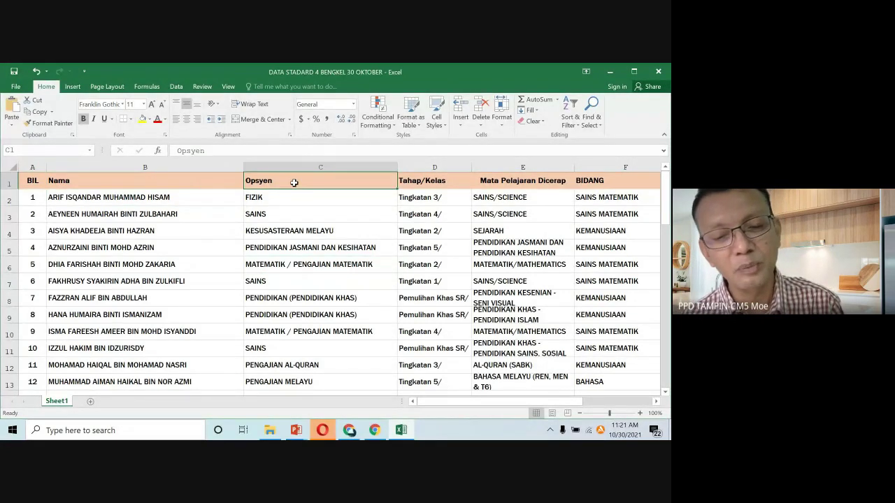
{"action": "left_click", "coordinate": [420, 183]}
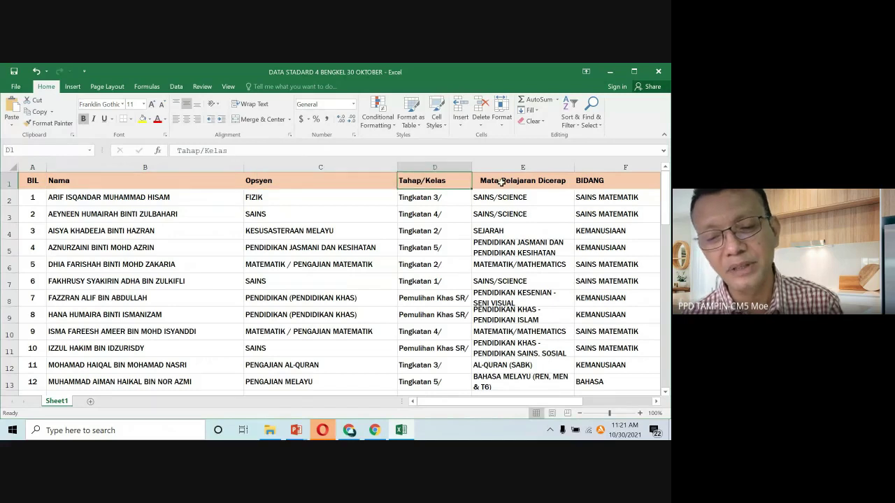
{"action": "left_click", "coordinate": [501, 182]}
Narrow the BIDANG column to fit its entries more closely
{"action": "left_click_drag", "start_coordinate": [524, 404], "coordinate": [553, 401]}
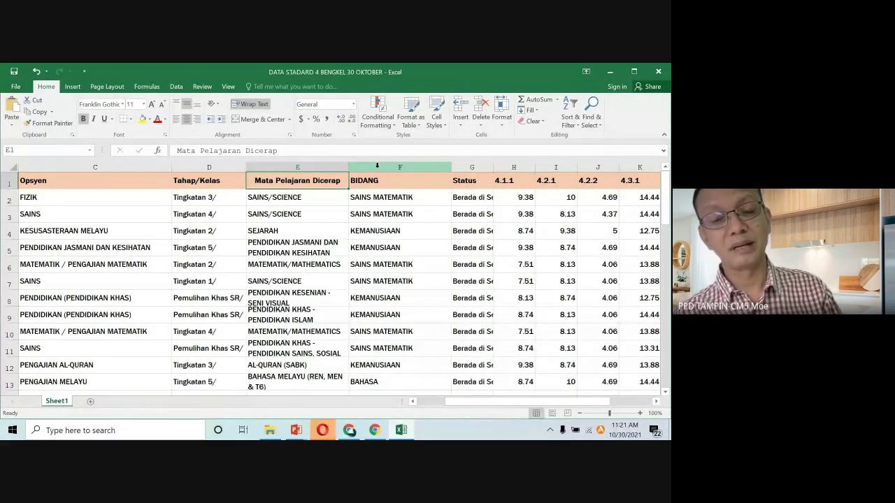
{"action": "left_click", "coordinate": [365, 213]}
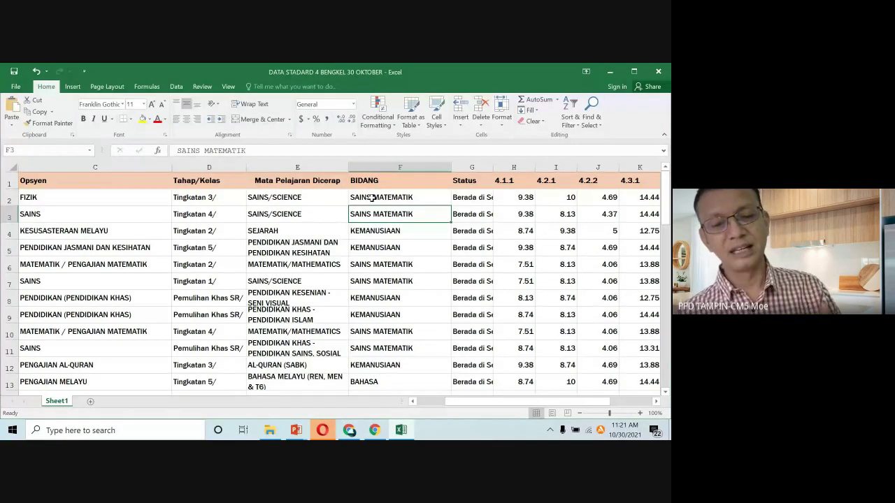
{"action": "left_click", "coordinate": [370, 199]}
{"action": "left_click_drag", "start_coordinate": [451, 167], "coordinate": [431, 183]}
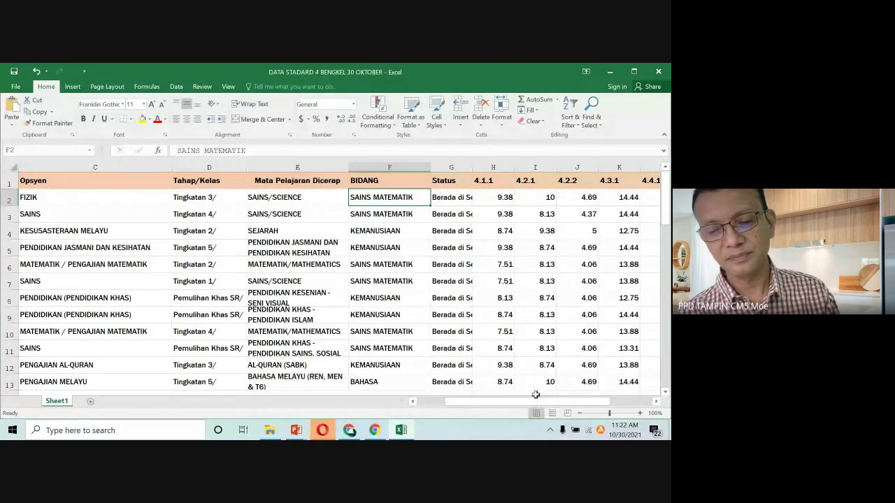
{"action": "left_click_drag", "start_coordinate": [549, 402], "coordinate": [511, 401]}
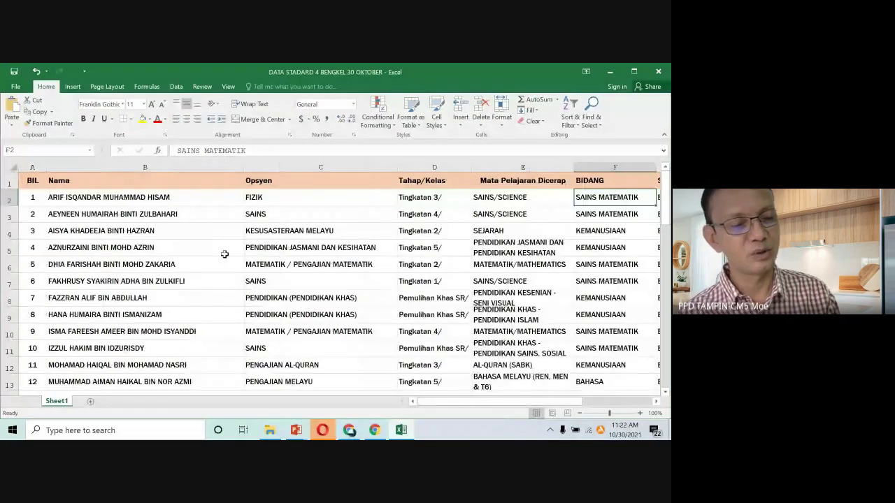
Undo the narrowing of the BIDANG column and the deletion of row 29
{"action": "scroll", "coordinate": [205, 242], "scroll_direction": "down", "scroll_amount": 2}
{"action": "scroll", "coordinate": [206, 241], "scroll_direction": "up", "scroll_amount": 1}
{"action": "scroll", "coordinate": [126, 292], "scroll_direction": "down", "scroll_amount": 6}
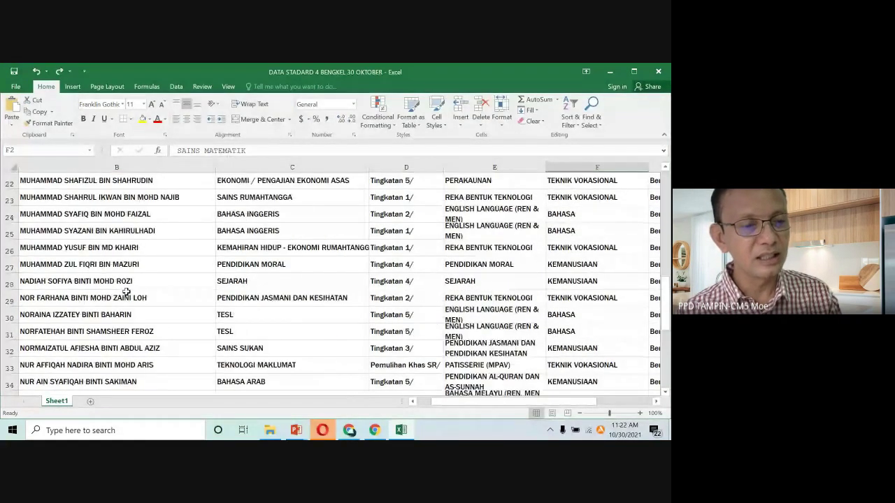
{"action": "scroll", "coordinate": [126, 292], "scroll_direction": "down", "scroll_amount": 5}
{"action": "scroll", "coordinate": [122, 262], "scroll_direction": "up", "scroll_amount": 7}
{"action": "scroll", "coordinate": [122, 262], "scroll_direction": "down", "scroll_amount": 2}
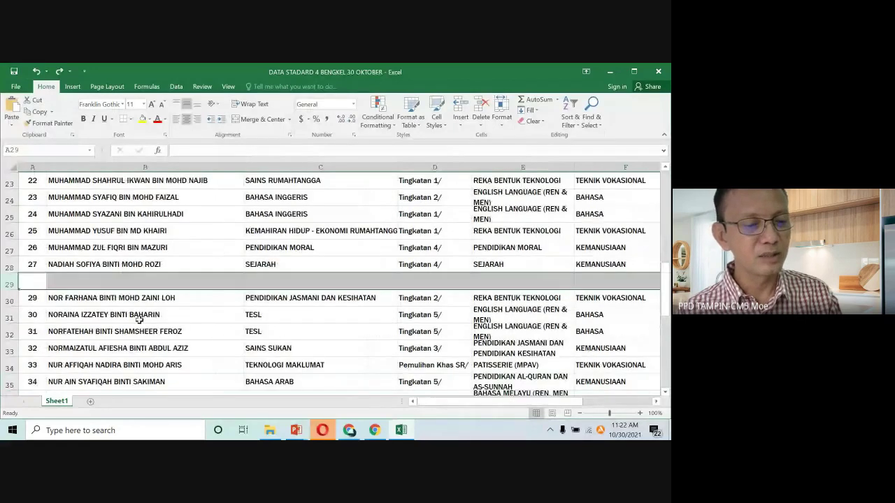
Delete the blank row 29 that lies between the records numbered 27 and 29 in the BIL column
{"action": "left_click", "coordinate": [148, 315]}
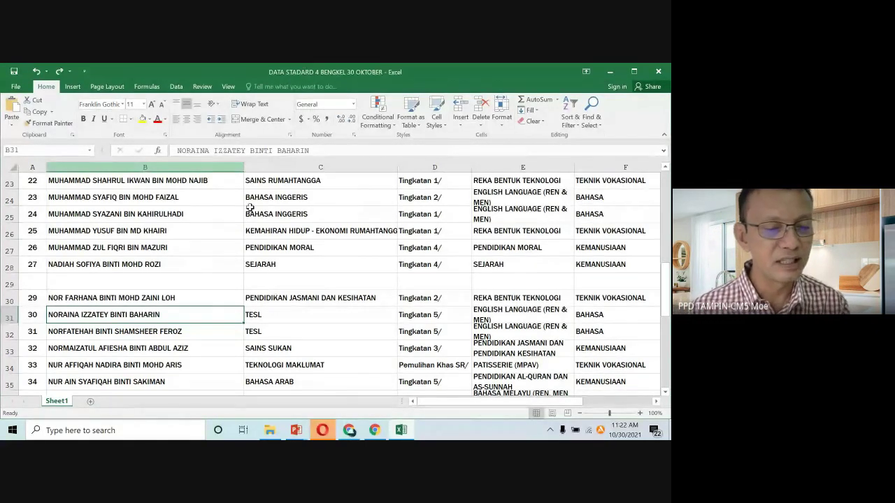
{"action": "left_click", "coordinate": [8, 281]}
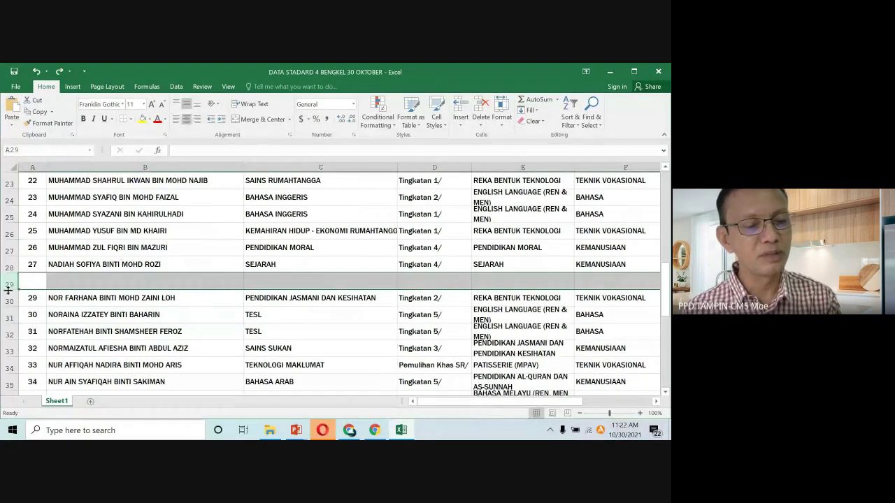
{"action": "left_click", "coordinate": [57, 286]}
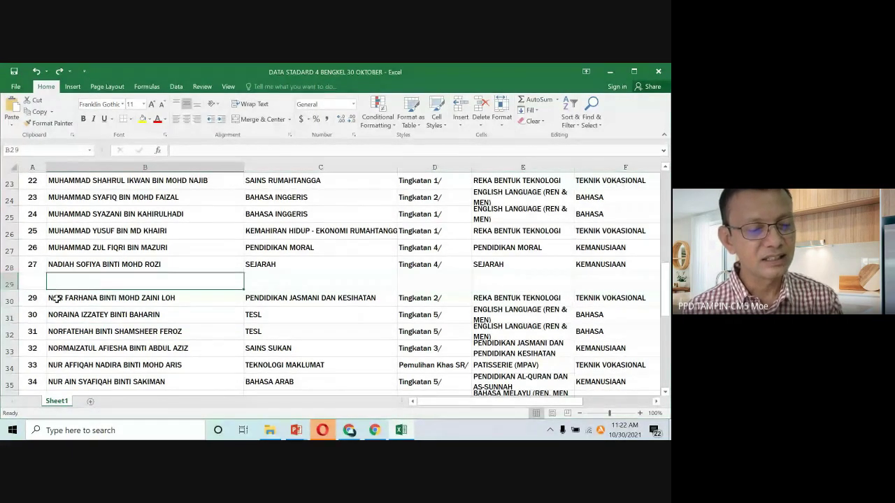
{"action": "left_click", "coordinate": [10, 282]}
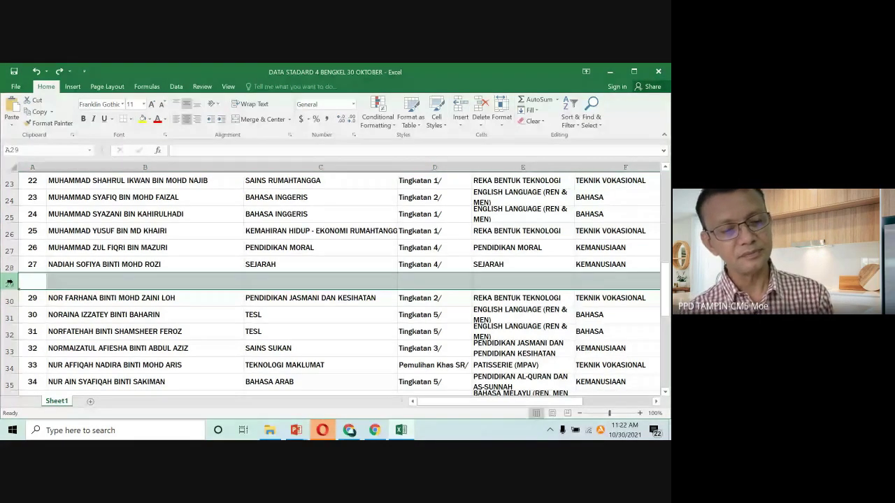
{"action": "left_click", "coordinate": [240, 227]}
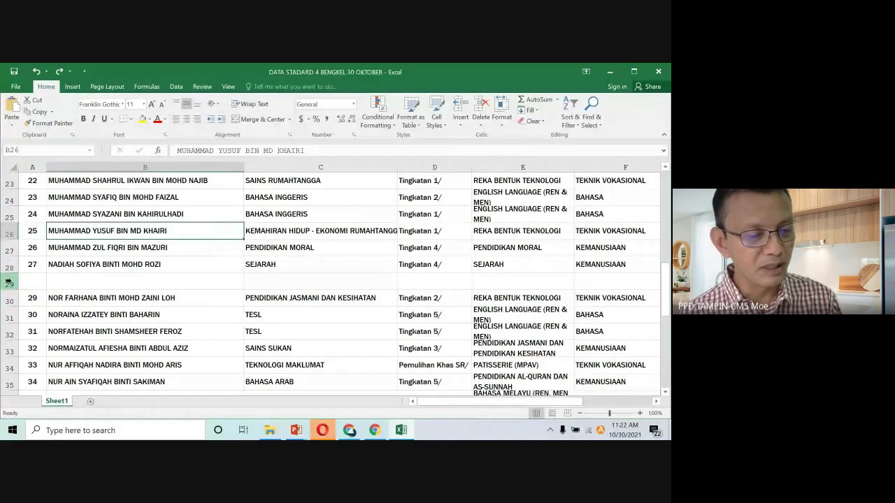
{"action": "left_click", "coordinate": [26, 280]}
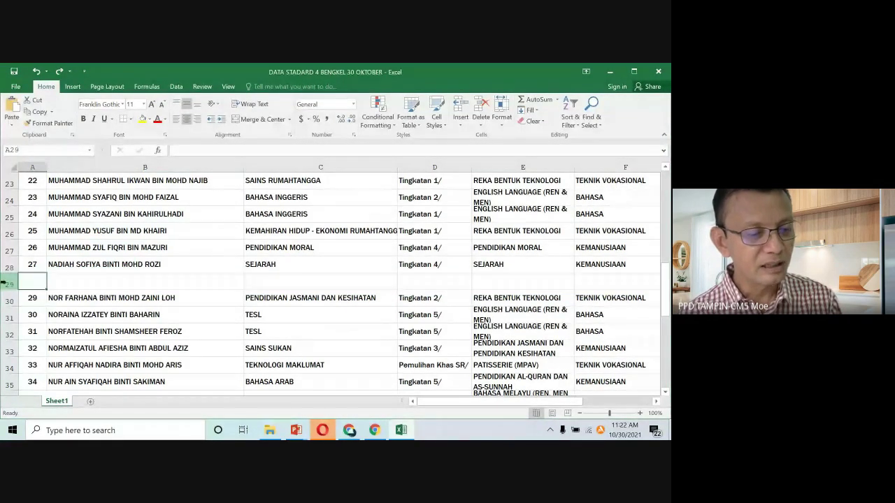
{"action": "left_click", "coordinate": [8, 282]}
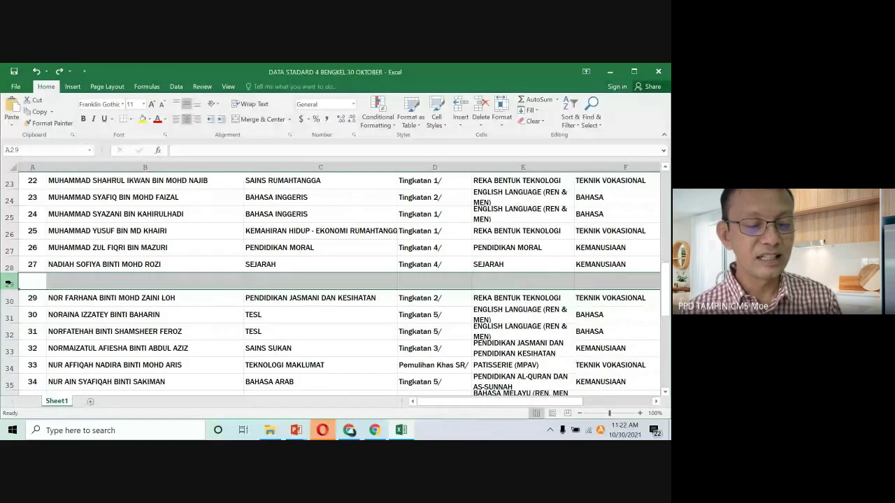
{"action": "left_click", "coordinate": [83, 264]}
{"action": "left_click", "coordinate": [12, 282]}
{"action": "right_click", "coordinate": [13, 282]}
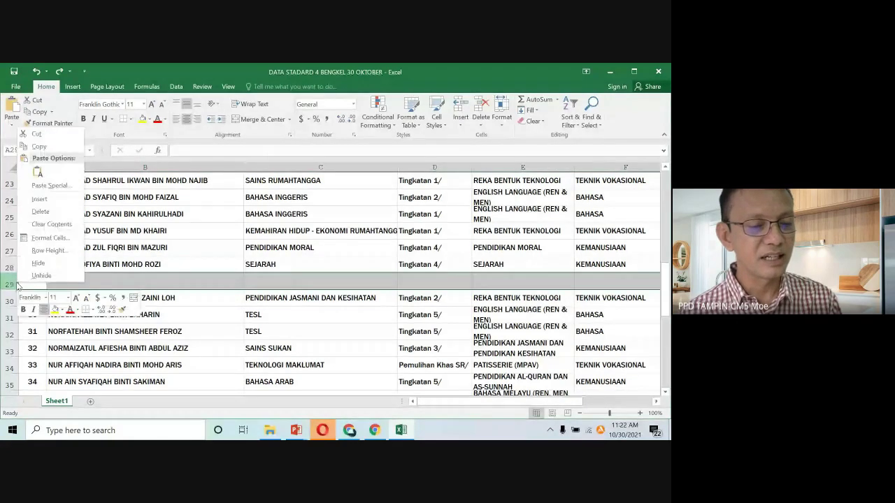
{"action": "left_click", "coordinate": [44, 213]}
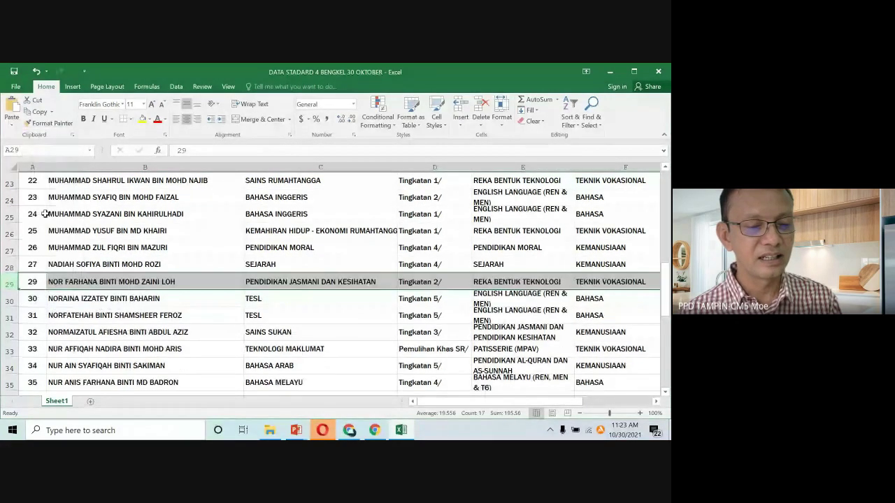
{"action": "left_click", "coordinate": [125, 294]}
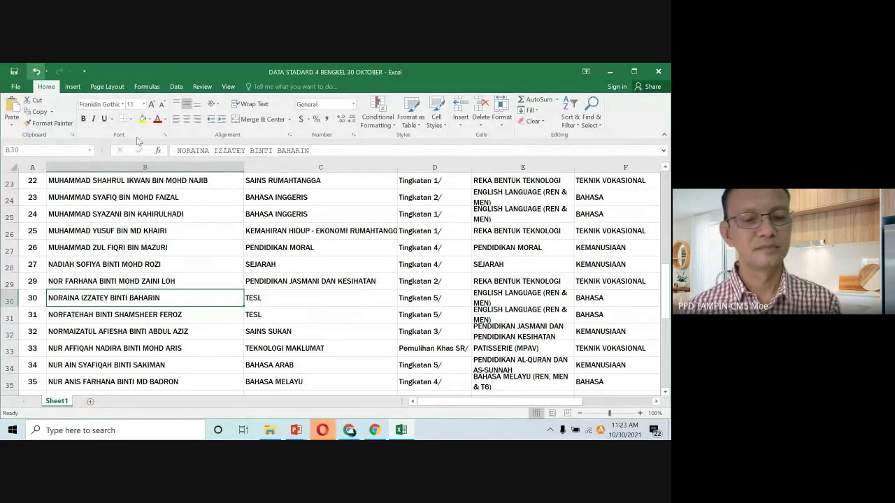
{"action": "scroll", "coordinate": [365, 274], "scroll_direction": "up", "scroll_amount": 7}
{"action": "left_click", "coordinate": [260, 265]}
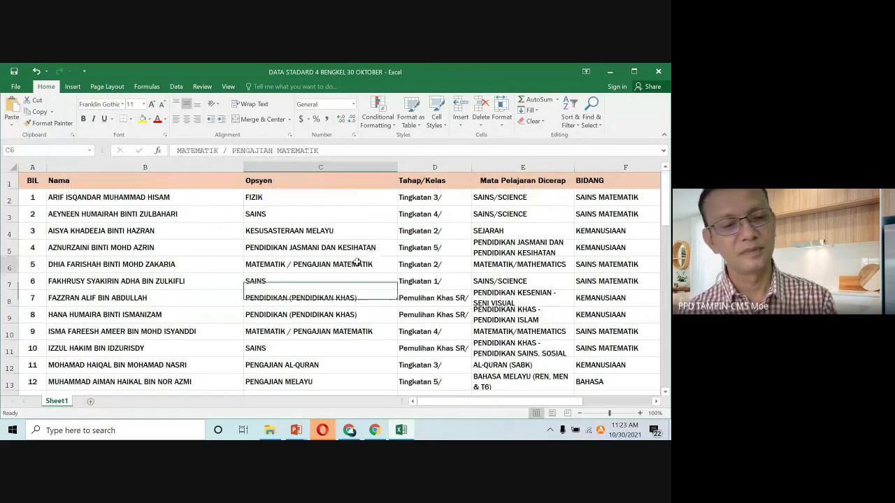
{"action": "scroll", "coordinate": [239, 255], "scroll_direction": "down", "scroll_amount": 1}
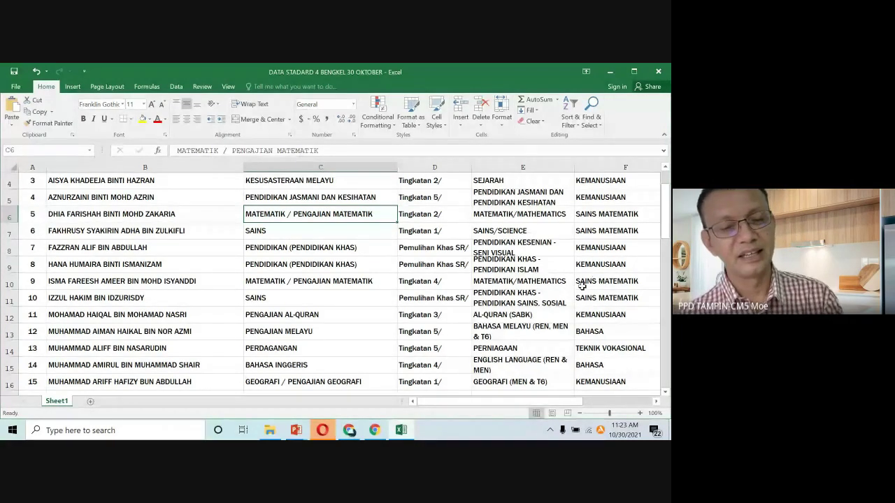
Review the score columns from 4.1.1 to Taraf, down to the last records of the list
{"action": "scroll", "coordinate": [330, 275], "scroll_direction": "up", "scroll_amount": 1}
{"action": "left_click", "coordinate": [144, 230]}
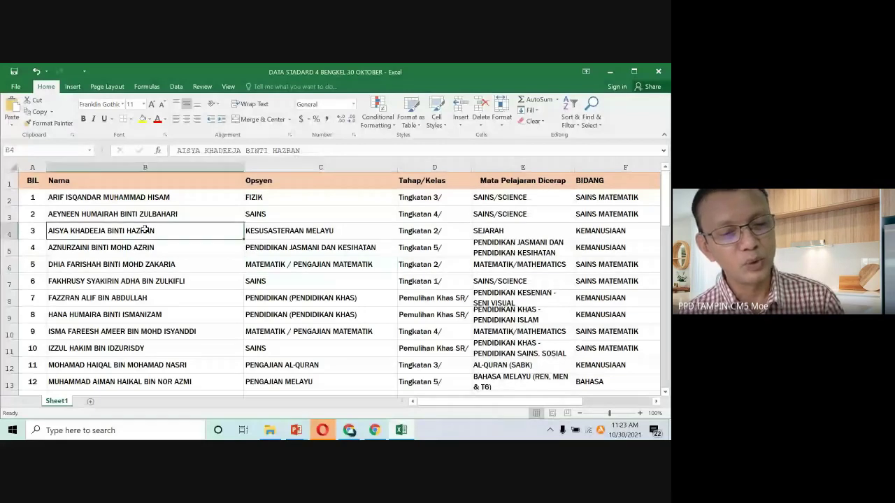
{"action": "left_click", "coordinate": [133, 202]}
{"action": "left_click", "coordinate": [272, 207]}
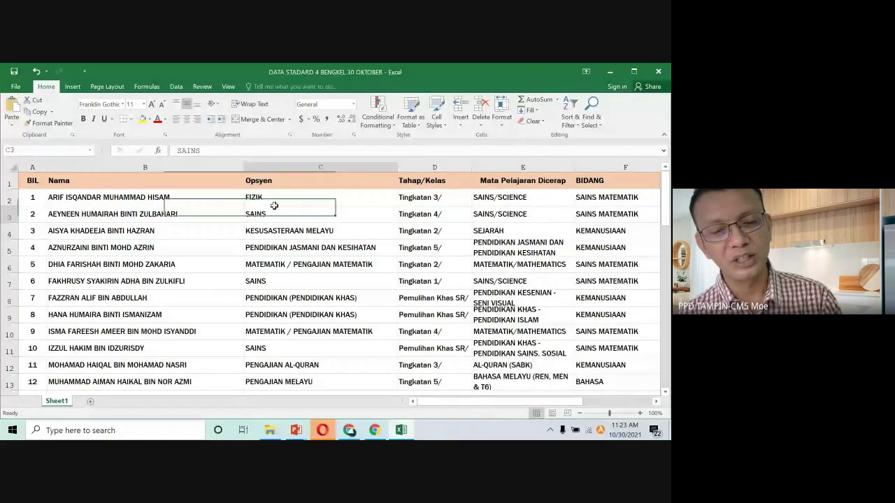
{"action": "left_click", "coordinate": [493, 218]}
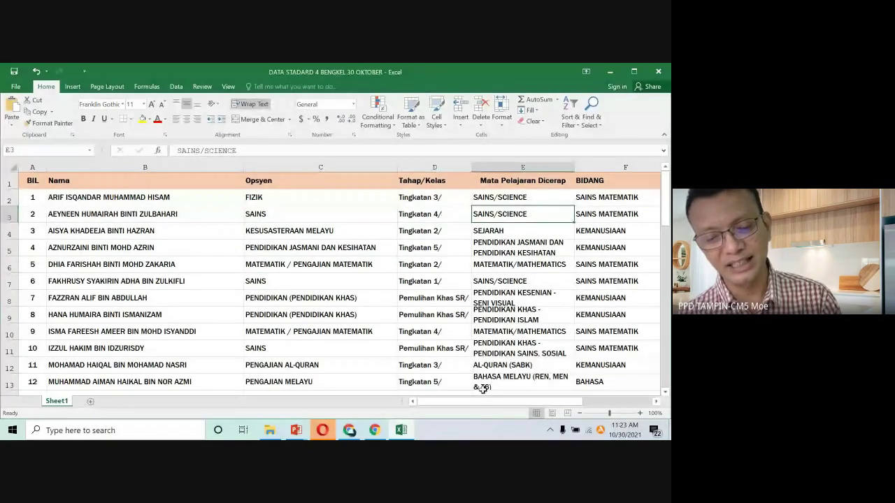
{"action": "left_click_drag", "start_coordinate": [500, 402], "coordinate": [586, 404]}
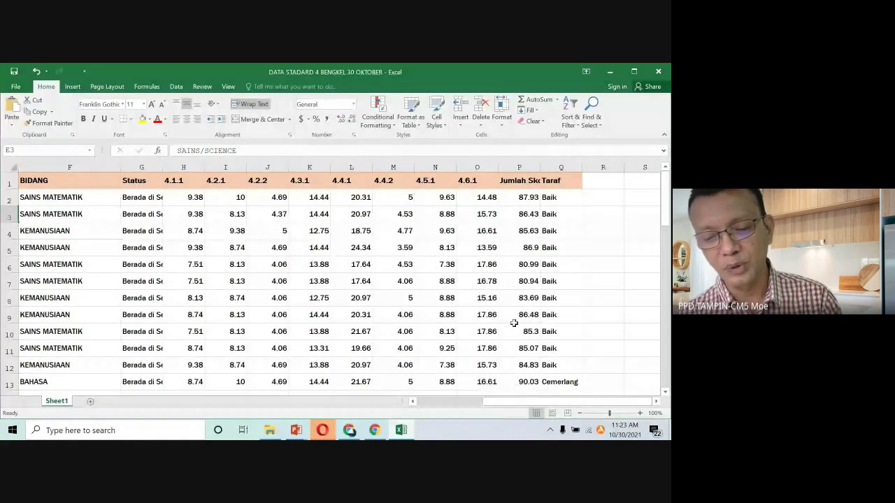
{"action": "scroll", "coordinate": [514, 323], "scroll_direction": "down", "scroll_amount": 4}
{"action": "scroll", "coordinate": [514, 323], "scroll_direction": "down", "scroll_amount": 10}
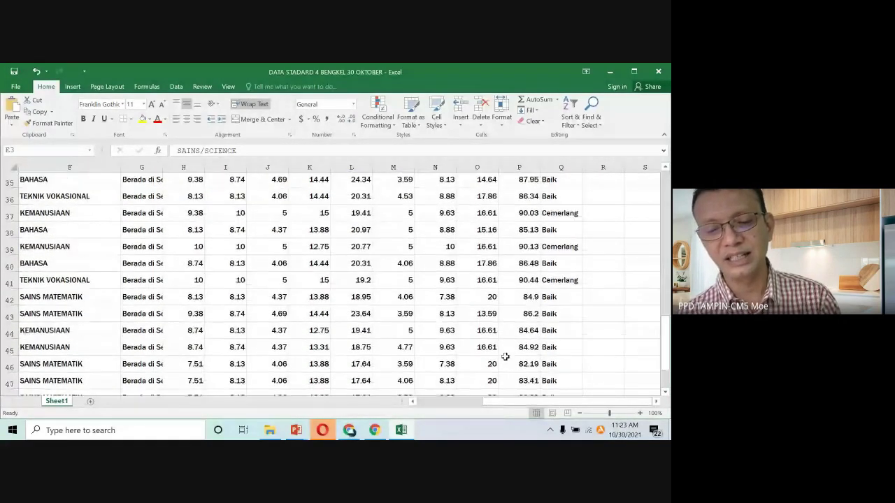
{"action": "scroll", "coordinate": [507, 358], "scroll_direction": "up", "scroll_amount": 14}
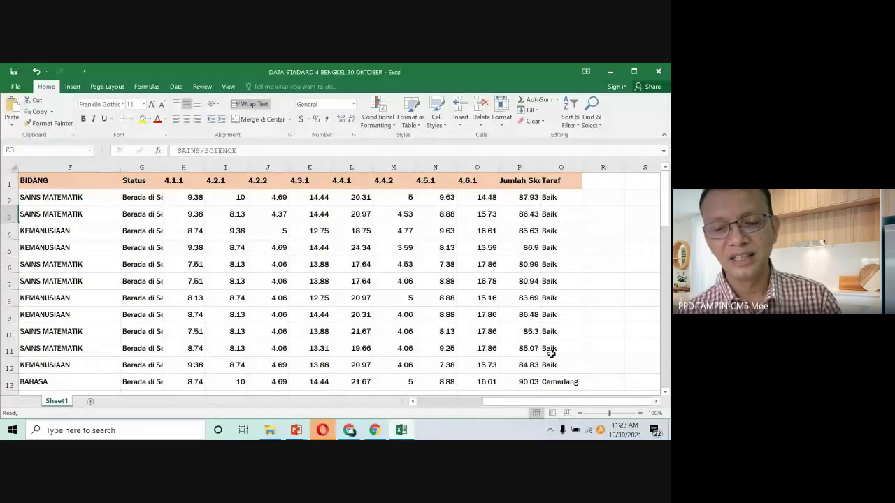
Center the contents of columns H to Q, from 4.1.1 through Taraf
{"action": "left_click_drag", "start_coordinate": [561, 168], "coordinate": [184, 152]}
{"action": "left_click", "coordinate": [187, 119]}
{"action": "left_click", "coordinate": [309, 247]}
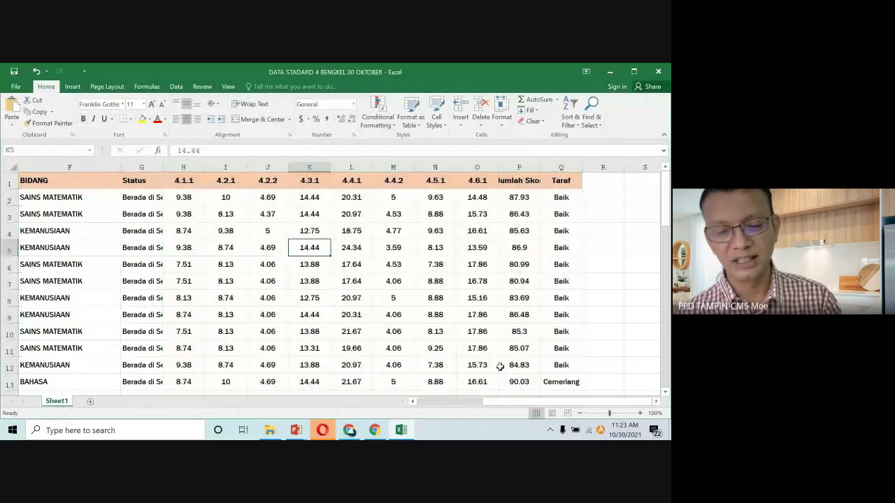
{"action": "scroll", "coordinate": [420, 321], "scroll_direction": "left", "scroll_amount": 5}
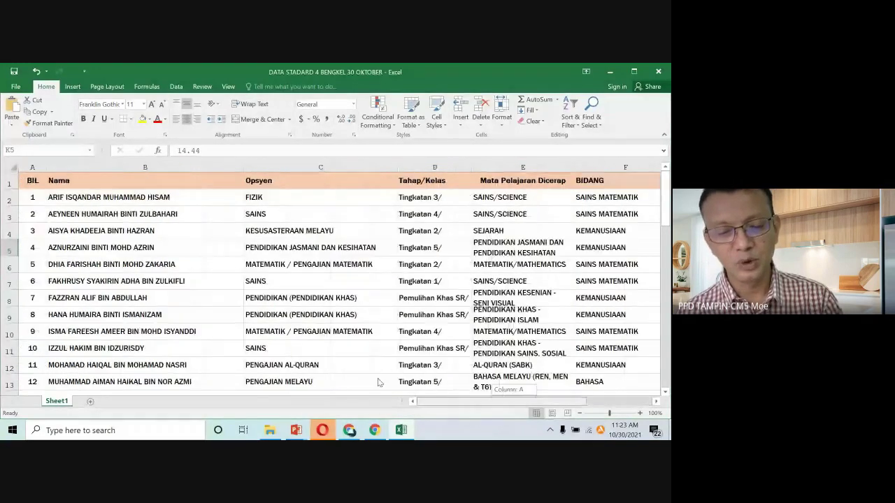
Review the teacher records from the heading row down to the last row of the list
{"action": "left_click", "coordinate": [316, 300]}
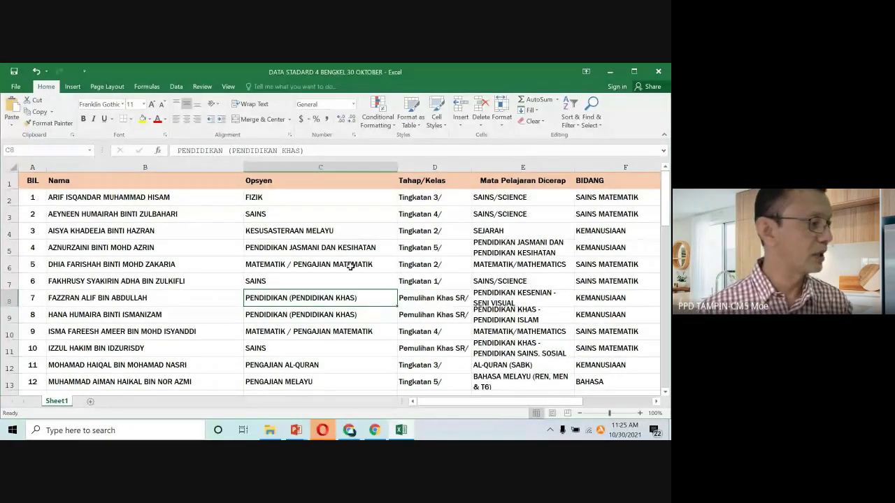
{"action": "left_click", "coordinate": [169, 266]}
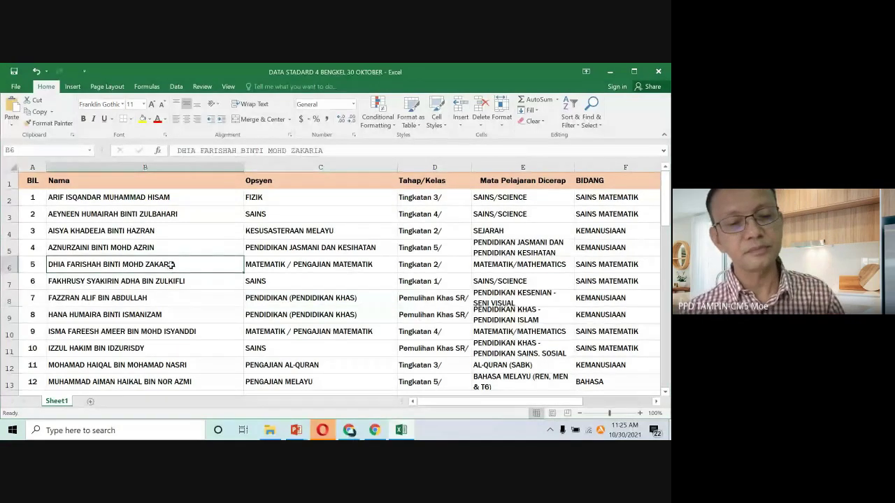
{"action": "scroll", "coordinate": [370, 296], "scroll_direction": "down", "scroll_amount": 10}
{"action": "scroll", "coordinate": [371, 296], "scroll_direction": "down", "scroll_amount": 10}
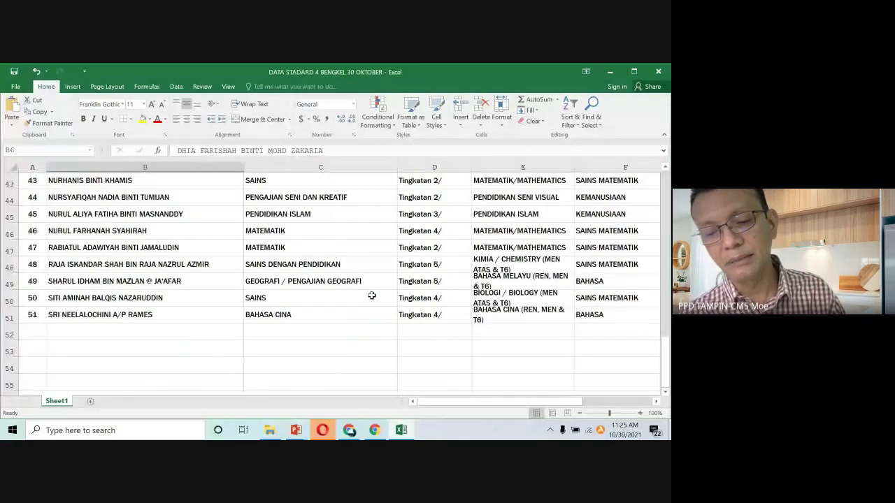
{"action": "scroll", "coordinate": [372, 296], "scroll_direction": "up", "scroll_amount": 17}
{"action": "scroll", "coordinate": [372, 296], "scroll_direction": "up", "scroll_amount": 4}
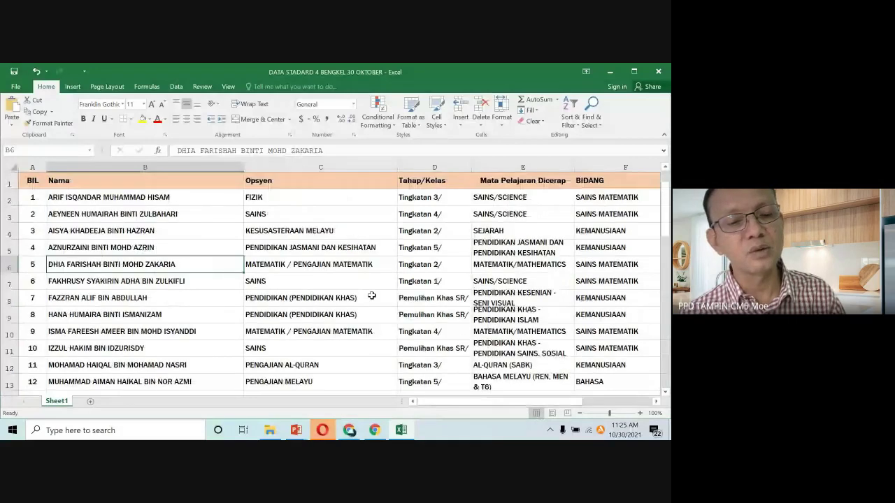
{"action": "left_click", "coordinate": [91, 211]}
{"action": "left_click", "coordinate": [195, 235]}
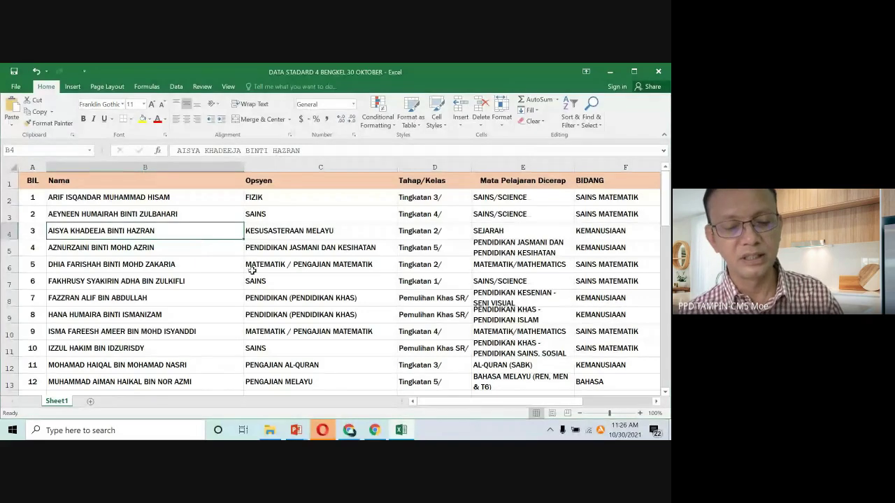
{"action": "left_click_drag", "start_coordinate": [482, 406], "coordinate": [86, 268]}
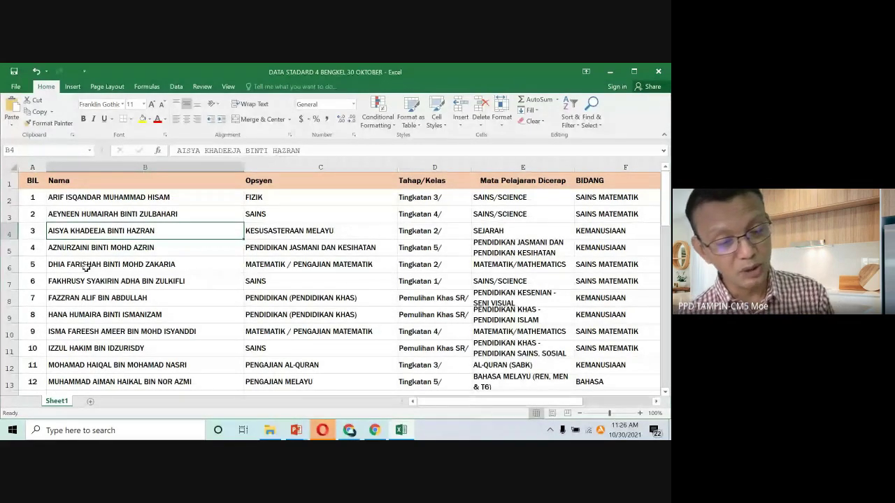
{"action": "scroll", "coordinate": [102, 279], "scroll_direction": "down", "scroll_amount": 3}
{"action": "scroll", "coordinate": [102, 280], "scroll_direction": "down", "scroll_amount": 3}
{"action": "scroll", "coordinate": [116, 273], "scroll_direction": "up", "scroll_amount": 6}
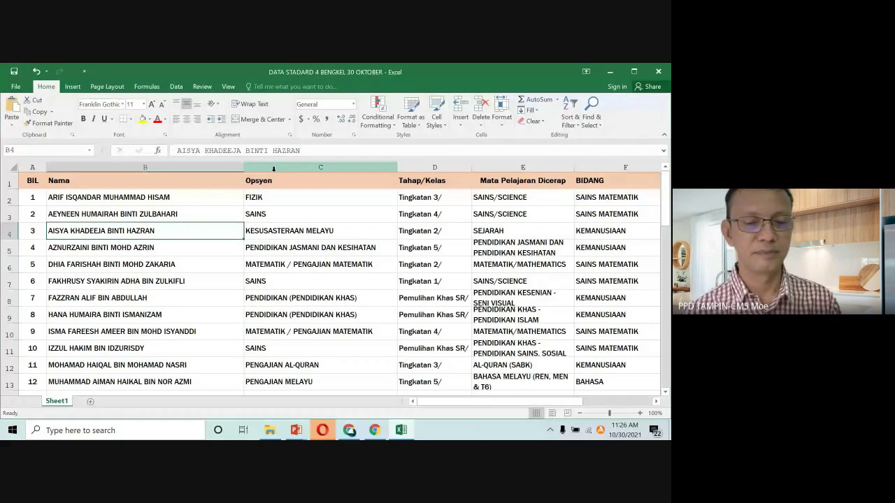
{"action": "left_click", "coordinate": [221, 264]}
{"action": "scroll", "coordinate": [220, 263], "scroll_direction": "down", "scroll_amount": 1}
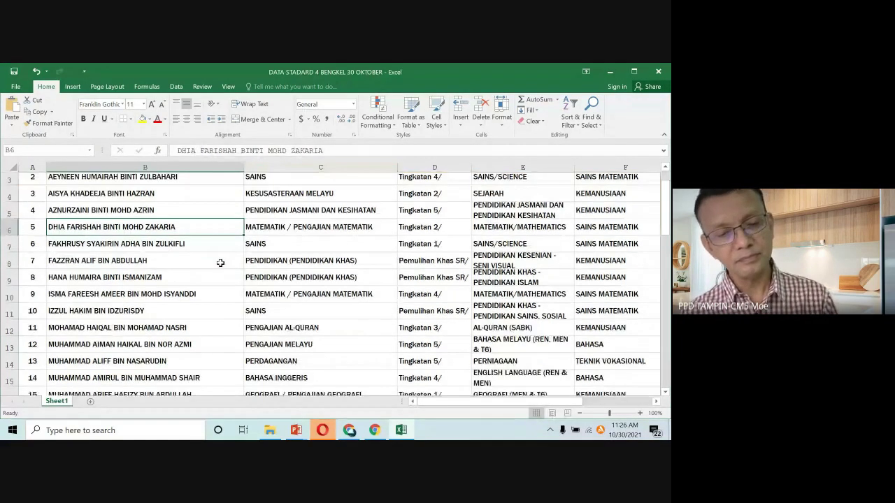
{"action": "scroll", "coordinate": [220, 263], "scroll_direction": "up", "scroll_amount": 1}
{"action": "left_click", "coordinate": [255, 230]}
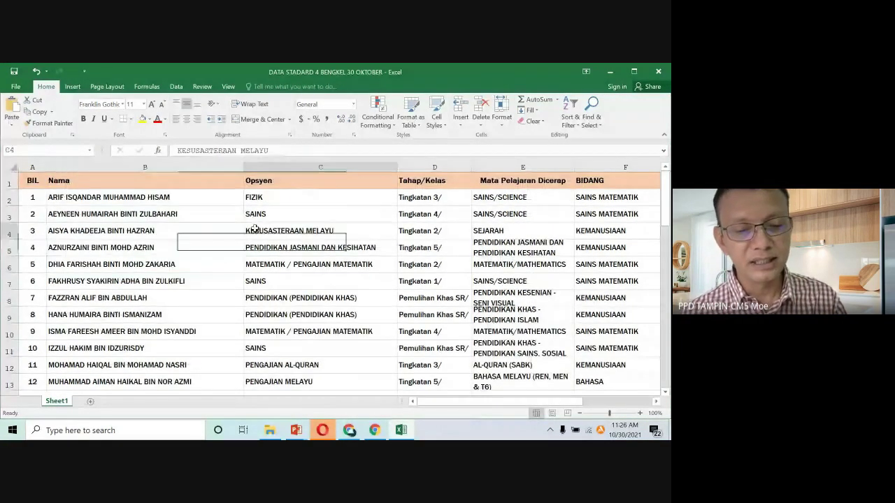
{"action": "left_click", "coordinate": [200, 247]}
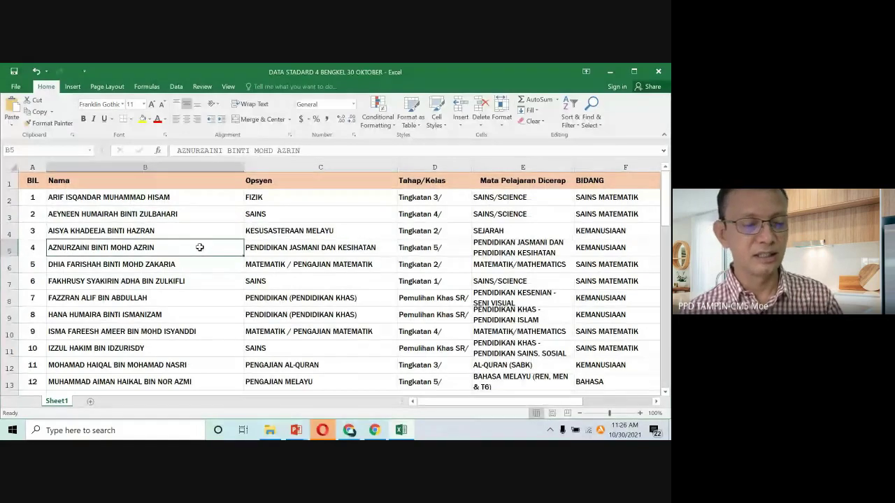
{"action": "left_click", "coordinate": [179, 229]}
{"action": "left_click", "coordinate": [183, 246]}
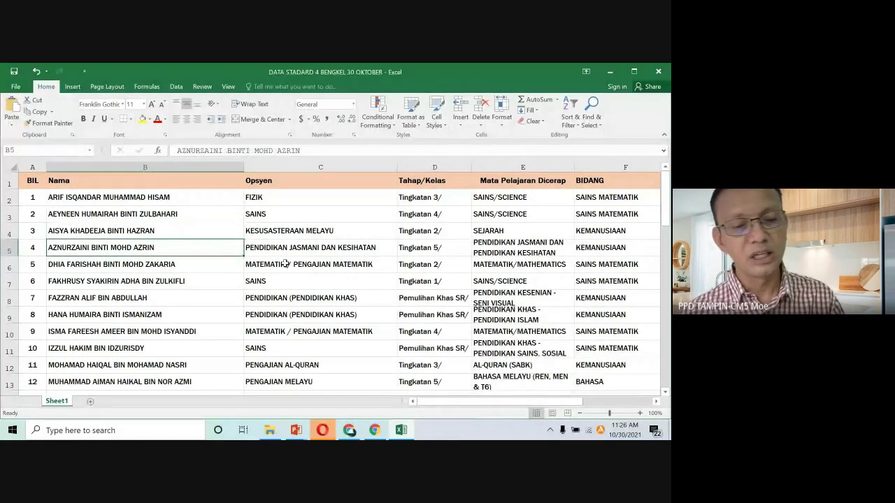
{"action": "left_click", "coordinate": [314, 266]}
{"action": "scroll", "coordinate": [319, 273], "scroll_direction": "down", "scroll_amount": 1}
{"action": "scroll", "coordinate": [318, 274], "scroll_direction": "down", "scroll_amount": 11}
{"action": "scroll", "coordinate": [311, 281], "scroll_direction": "up", "scroll_amount": 8}
{"action": "scroll", "coordinate": [312, 282], "scroll_direction": "up", "scroll_amount": 3}
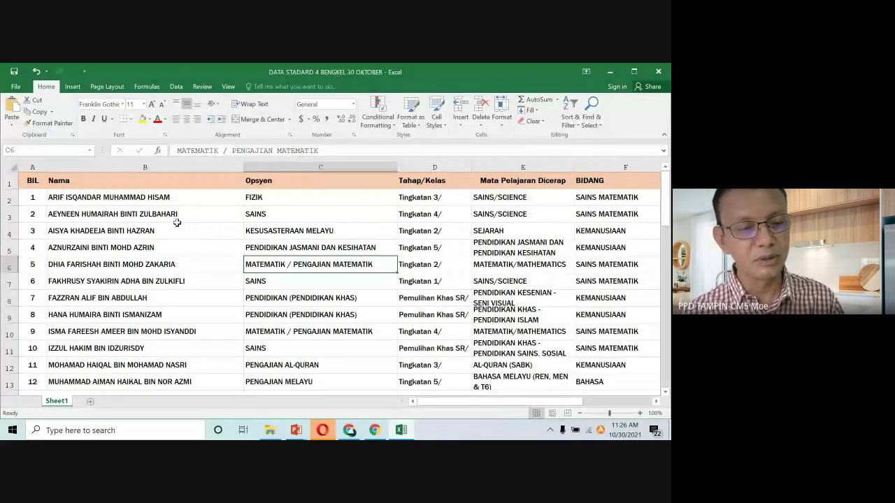
{"action": "left_click", "coordinate": [176, 229]}
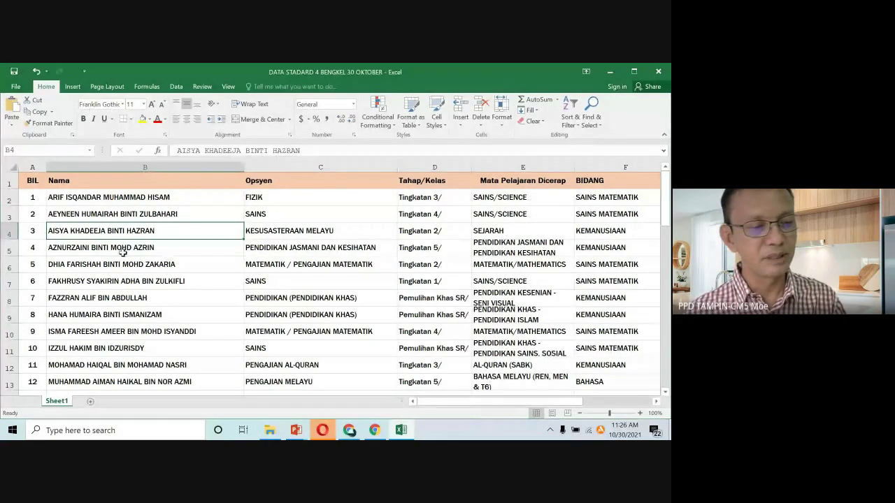
{"action": "left_click", "coordinate": [166, 266]}
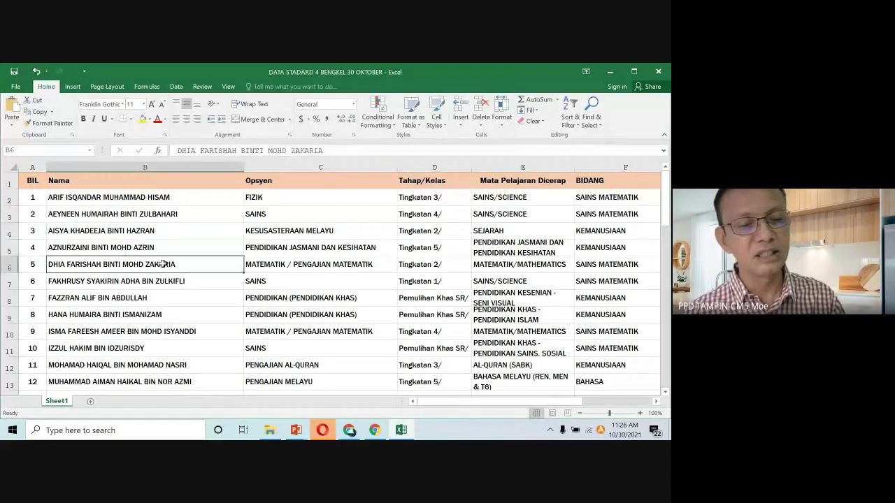
{"action": "left_click", "coordinate": [170, 200]}
{"action": "left_click", "coordinate": [386, 232]}
{"action": "left_click", "coordinate": [433, 264]}
{"action": "left_click", "coordinate": [522, 281]}
{"action": "left_click", "coordinate": [434, 248]}
{"action": "left_click_drag", "start_coordinate": [38, 181], "coordinate": [560, 350]}
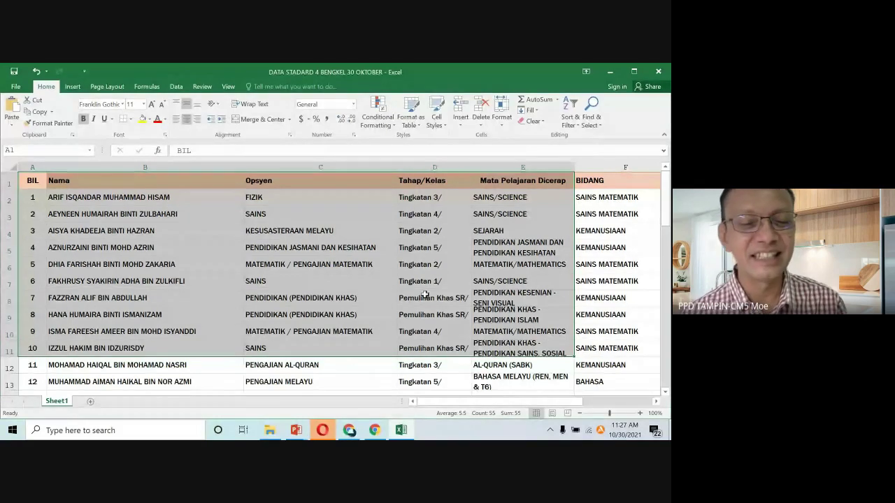
{"action": "left_click", "coordinate": [388, 303]}
{"action": "left_click", "coordinate": [366, 283]}
{"action": "scroll", "coordinate": [366, 285], "scroll_direction": "down", "scroll_amount": 3}
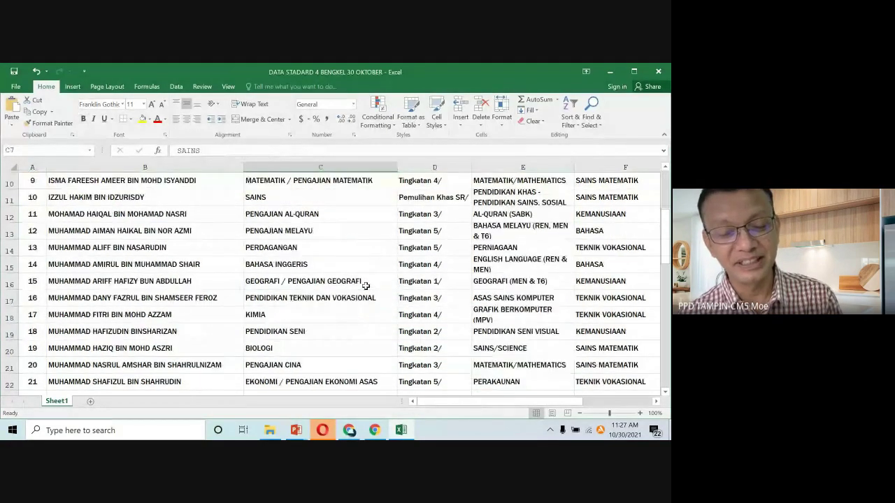
{"action": "scroll", "coordinate": [333, 266], "scroll_direction": "up", "scroll_amount": 3}
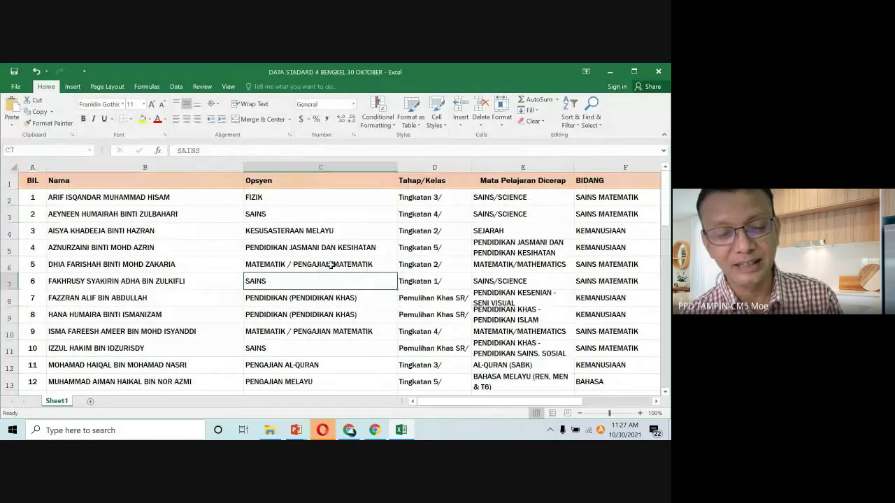
{"action": "left_click", "coordinate": [346, 249]}
{"action": "left_click", "coordinate": [280, 230]}
{"action": "left_click", "coordinate": [255, 214]}
{"action": "left_click", "coordinate": [60, 181]}
{"action": "left_click_drag", "start_coordinate": [33, 181], "coordinate": [433, 309]}
{"action": "left_click", "coordinate": [476, 300]}
{"action": "left_click_drag", "start_coordinate": [559, 402], "coordinate": [493, 402]}
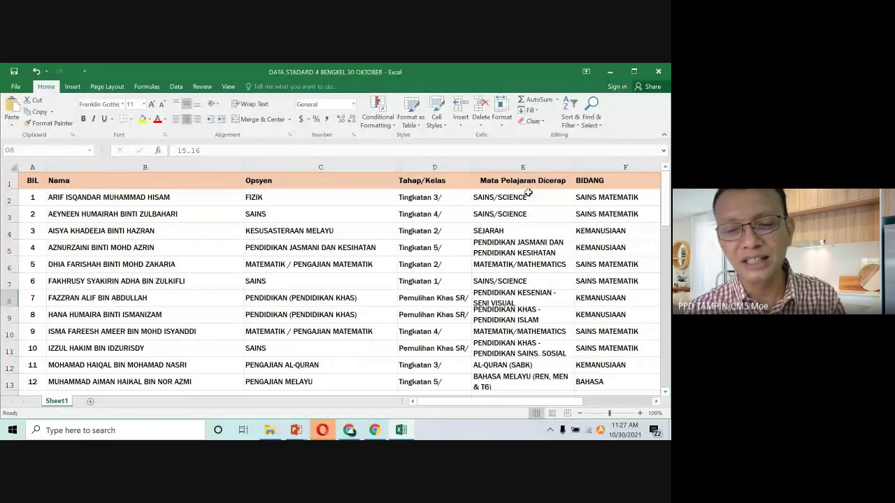
Convert the observation data range into a table, using row 1 as its headers
{"action": "left_click", "coordinate": [240, 246]}
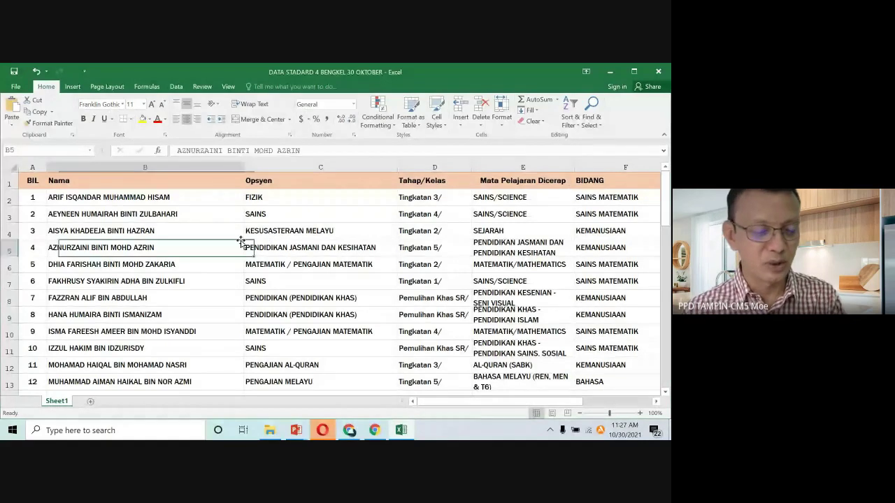
{"action": "key", "text": "ctrl+t"}
{"action": "left_click", "coordinate": [190, 285]}
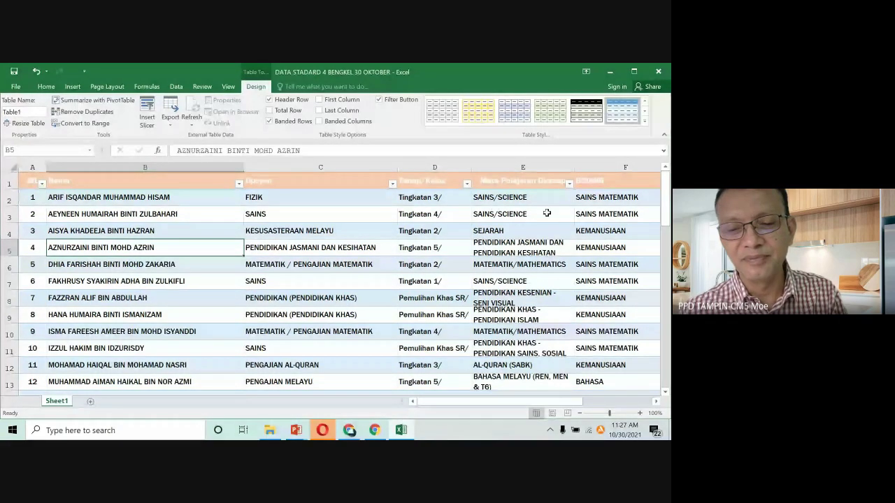
Undo the conversion of the observation data into a table
{"action": "left_click", "coordinate": [35, 71]}
{"action": "left_click", "coordinate": [140, 365]}
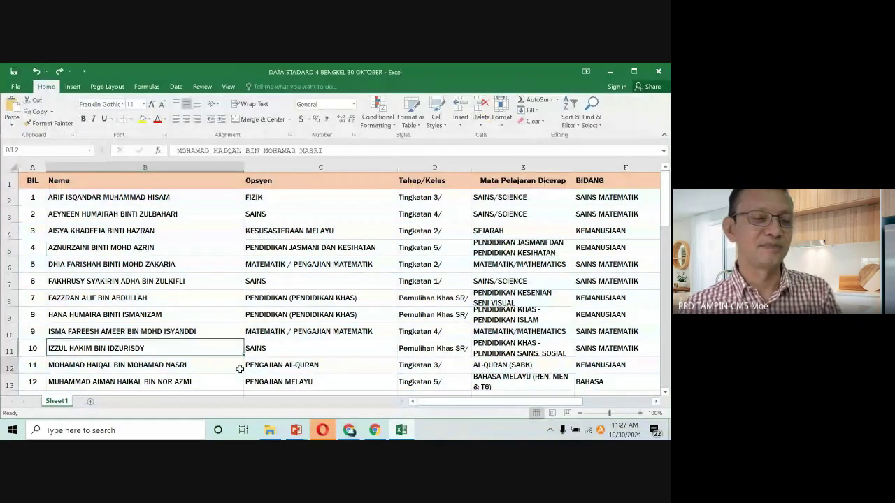
{"action": "left_click", "coordinate": [252, 296]}
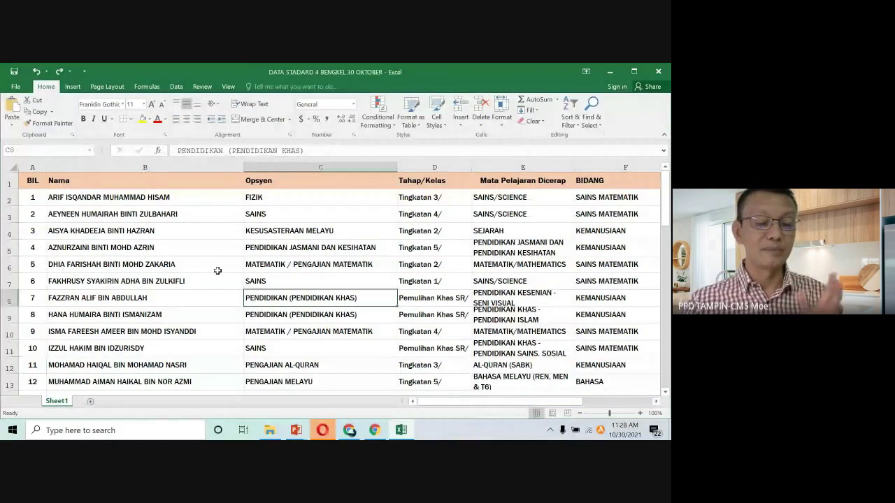
Restore the table conversion to review its rows down the sheet, and undo it again
{"action": "left_click", "coordinate": [60, 70]}
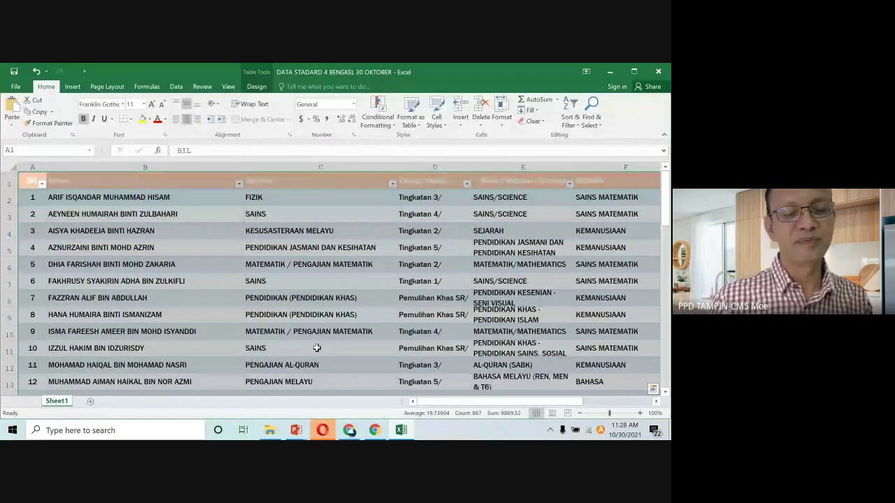
{"action": "scroll", "coordinate": [317, 343], "scroll_direction": "down", "scroll_amount": 9}
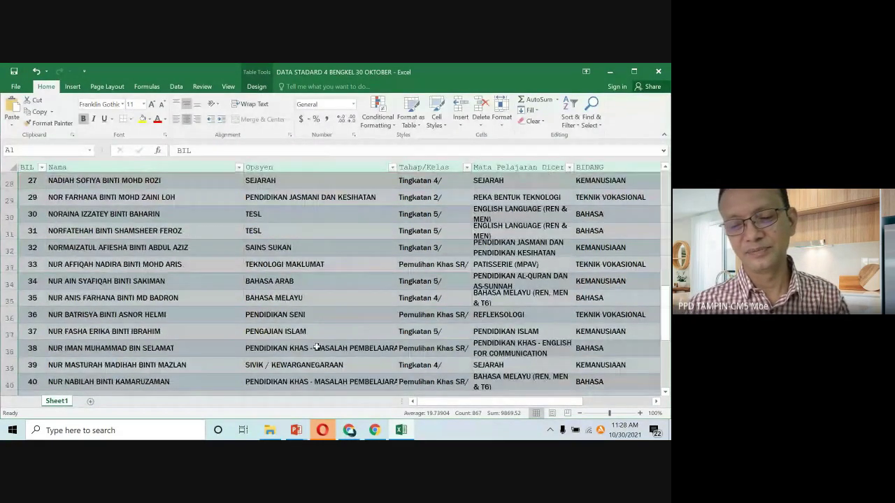
{"action": "scroll", "coordinate": [315, 346], "scroll_direction": "down", "scroll_amount": 6}
{"action": "scroll", "coordinate": [210, 293], "scroll_direction": "up", "scroll_amount": 5}
{"action": "key", "text": "ctrl+z"}
{"action": "left_click", "coordinate": [188, 264]}
{"action": "left_click", "coordinate": [255, 264]}
{"action": "key", "text": "Left"}
{"action": "key", "text": "Up"}
{"action": "key", "text": "Up"}
{"action": "key", "text": "Up"}
{"action": "key", "text": "Left"}
{"action": "key", "text": "Up"}
{"action": "left_click", "coordinate": [254, 263]}
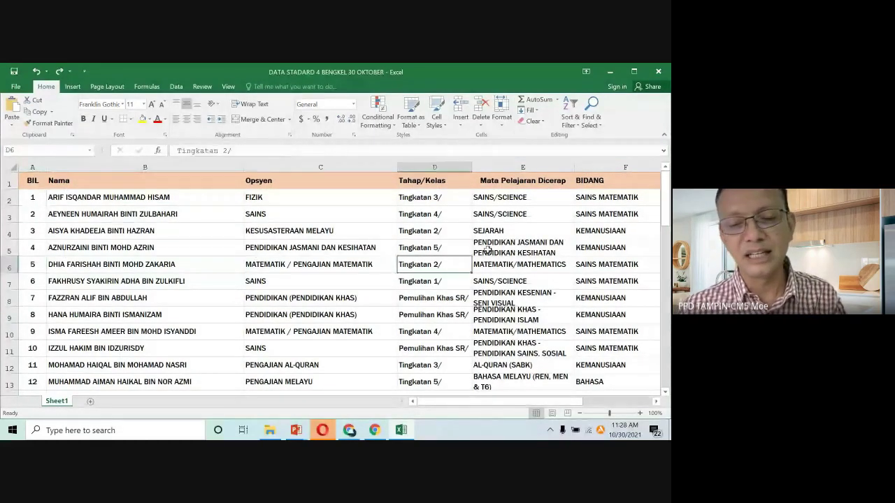
{"action": "left_click", "coordinate": [521, 248]}
{"action": "left_click", "coordinate": [545, 281]}
{"action": "left_click", "coordinate": [493, 315]}
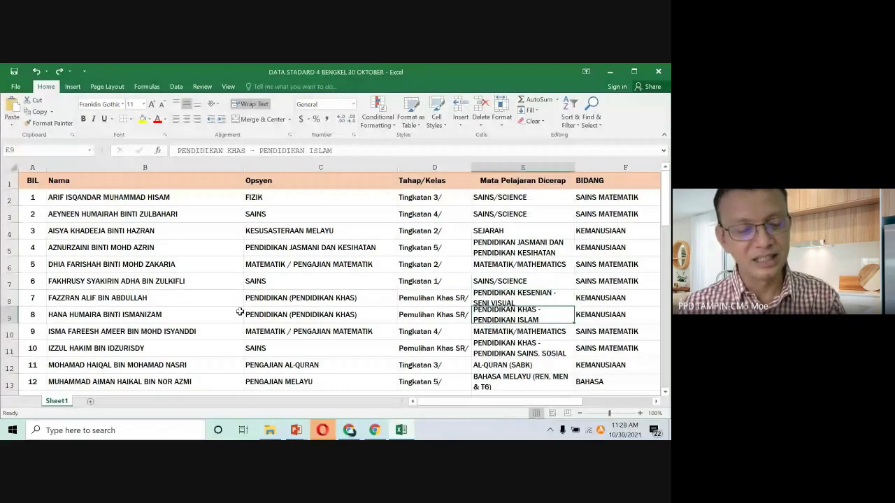
{"action": "left_click", "coordinate": [133, 294]}
{"action": "left_click", "coordinate": [116, 181]}
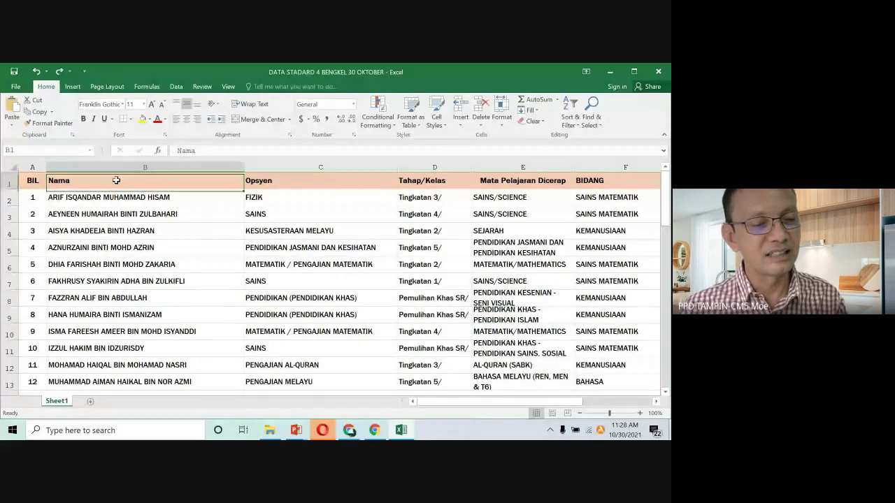
{"action": "left_click", "coordinate": [280, 182]}
{"action": "left_click", "coordinate": [283, 196]}
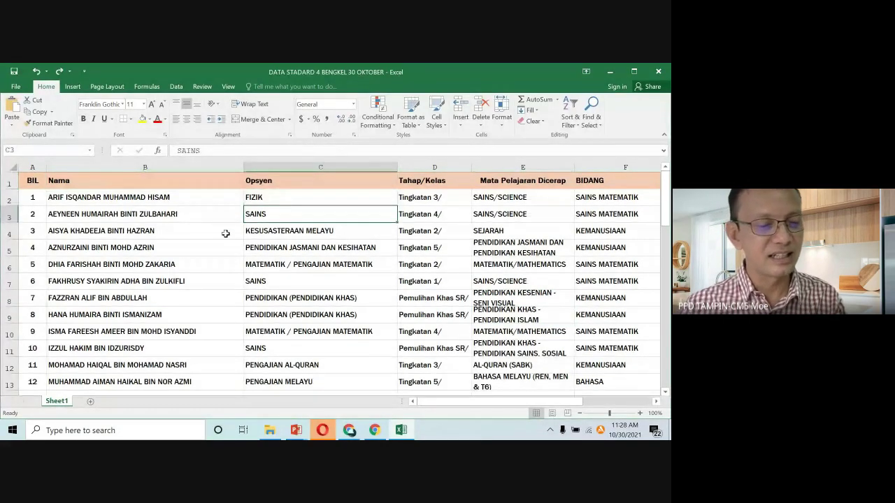
{"action": "left_click", "coordinate": [138, 267]}
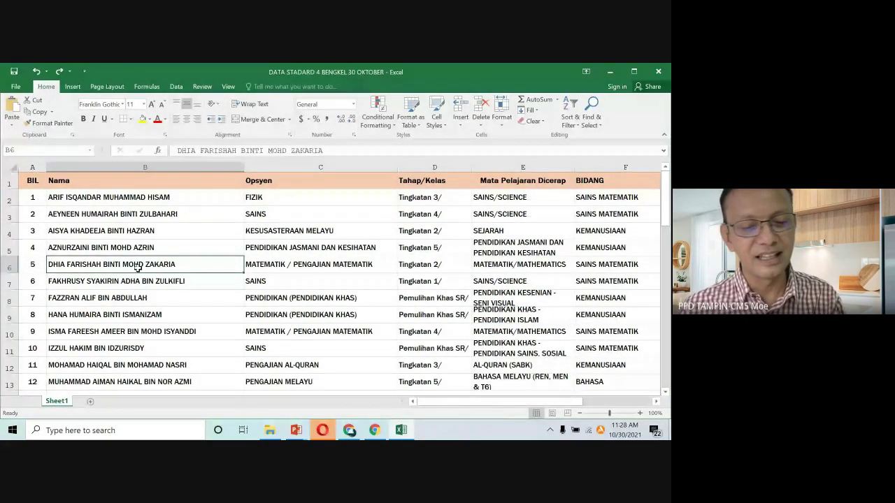
{"action": "left_click", "coordinate": [443, 281]}
{"action": "left_click", "coordinate": [256, 350]}
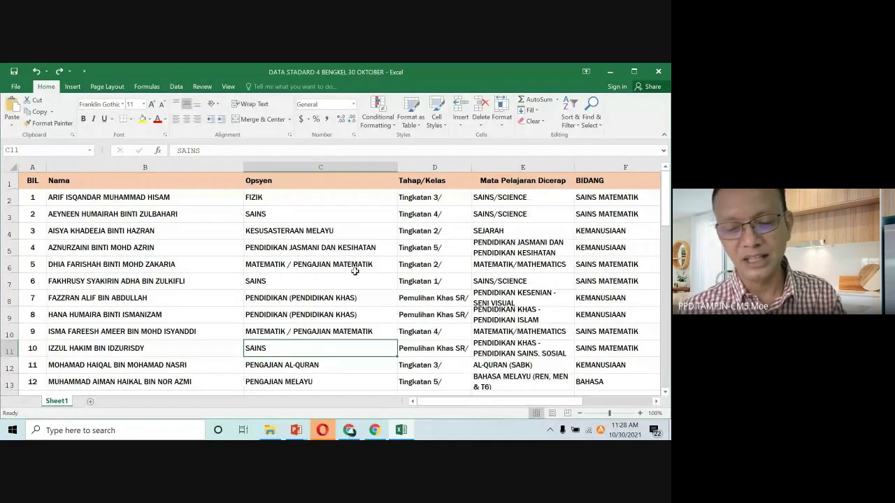
Convert the observation data in A1:Q51 into a table, keeping the first row as its headers
{"action": "left_click", "coordinate": [580, 379]}
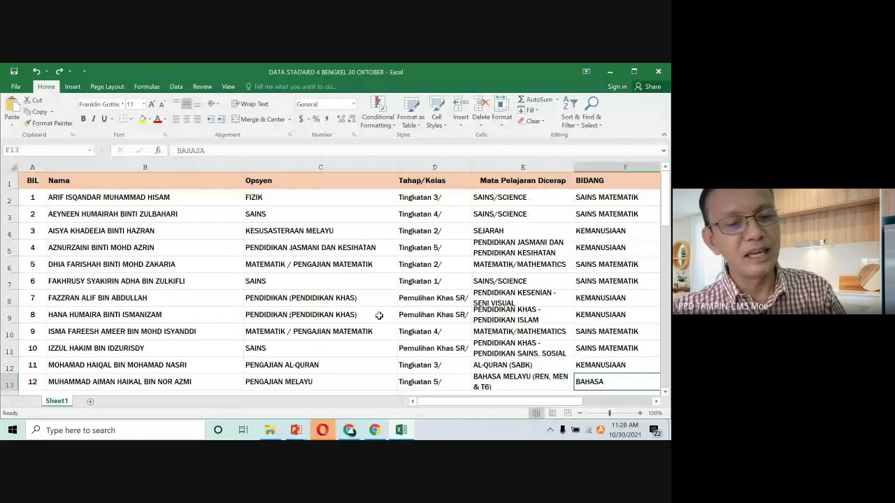
{"action": "key", "text": "ctrl+t"}
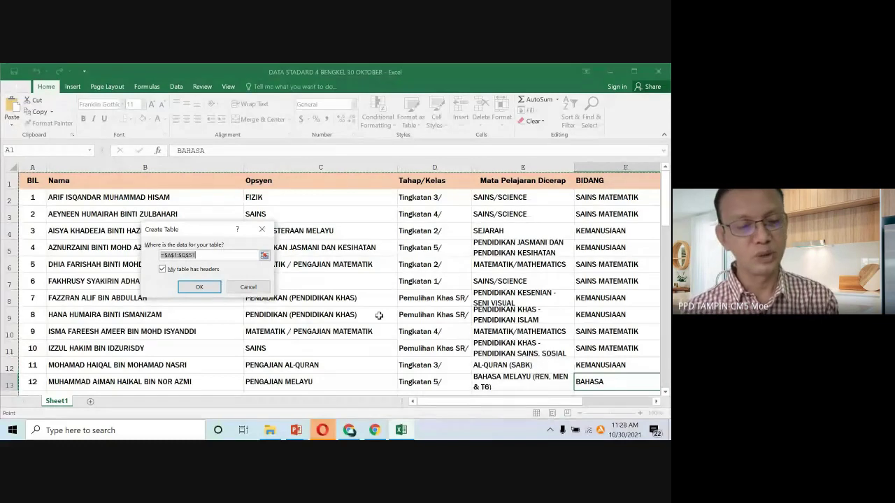
{"action": "left_click", "coordinate": [198, 288]}
{"action": "left_click", "coordinate": [294, 263]}
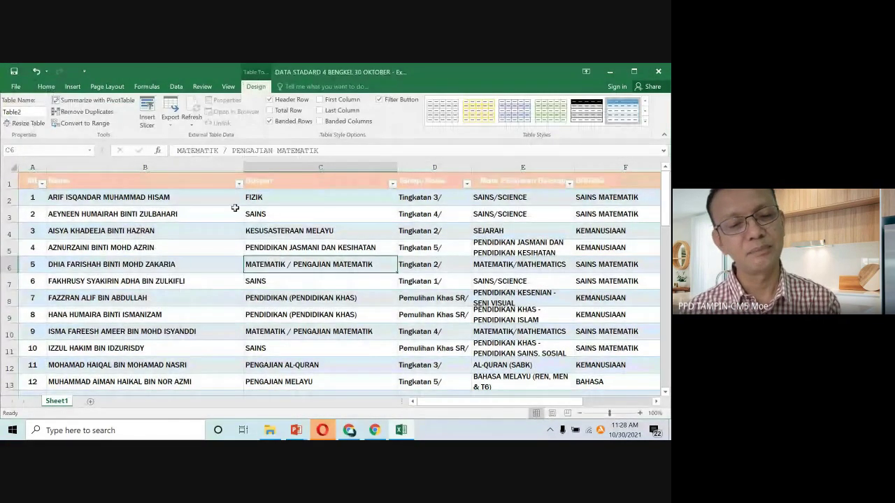
Review the banded table rows and column headings down towards the end of the list and back to the first record
{"action": "scroll", "coordinate": [255, 245], "scroll_direction": "down", "scroll_amount": 14}
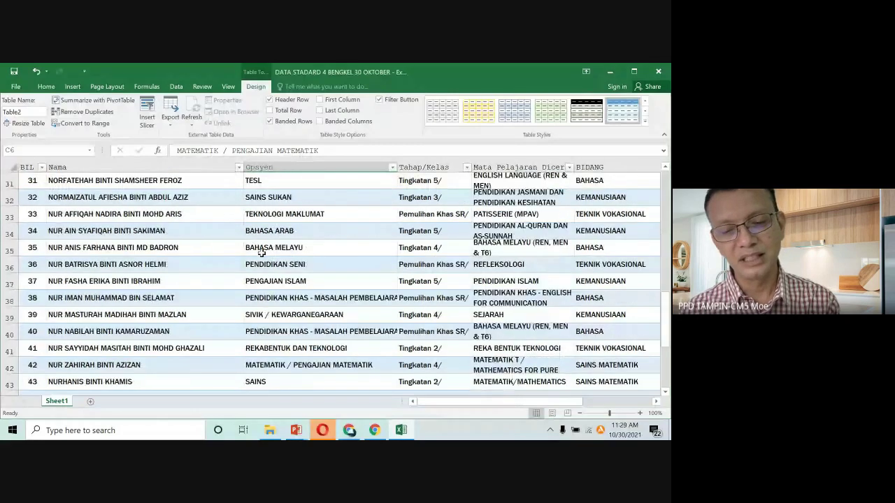
{"action": "scroll", "coordinate": [210, 304], "scroll_direction": "up", "scroll_amount": 2}
{"action": "scroll", "coordinate": [212, 303], "scroll_direction": "down", "scroll_amount": 3}
{"action": "scroll", "coordinate": [212, 304], "scroll_direction": "up", "scroll_amount": 11}
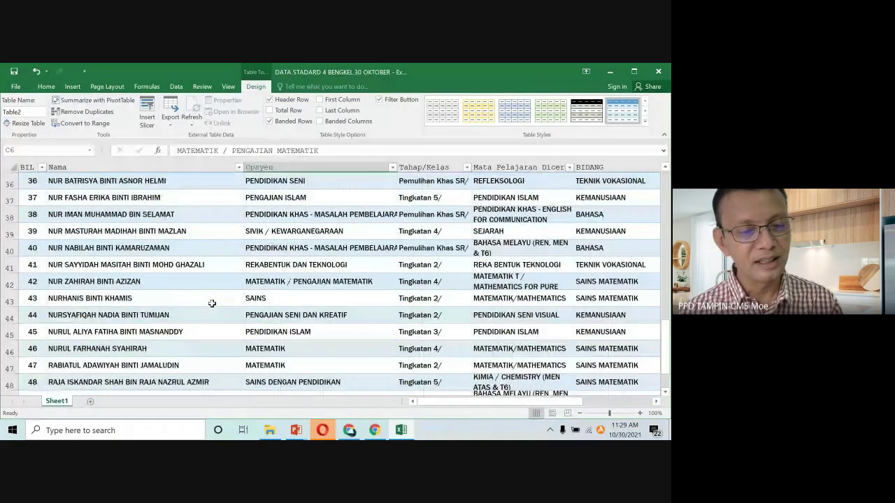
{"action": "scroll", "coordinate": [212, 303], "scroll_direction": "up", "scroll_amount": 4}
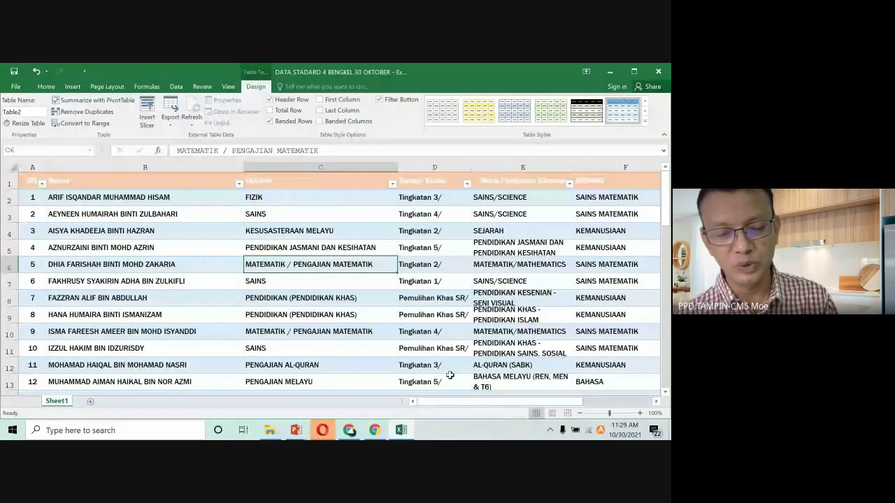
{"action": "mouse_move", "coordinate": [454, 402]}
{"action": "left_mouse_down"}
{"action": "mouse_move", "coordinate": [500, 402]}
{"action": "mouse_move", "coordinate": [453, 401]}
{"action": "left_mouse_up"}
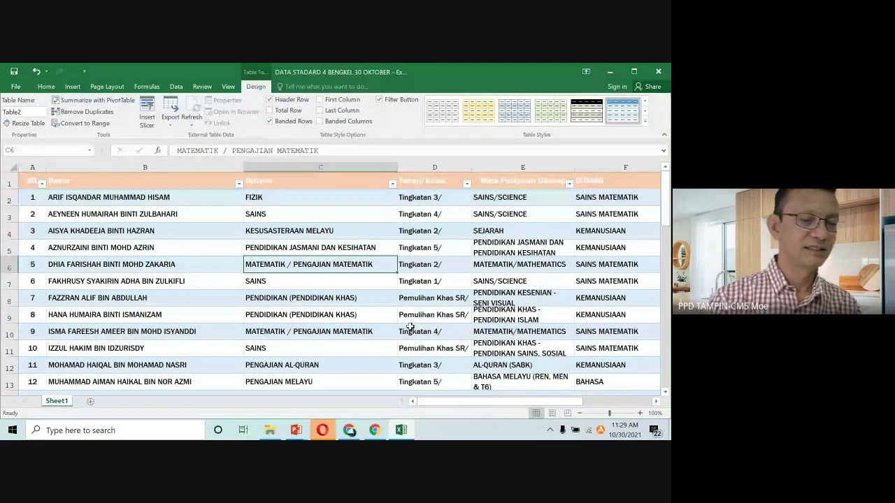
{"action": "left_click", "coordinate": [359, 294]}
{"action": "scroll", "coordinate": [362, 270], "scroll_direction": "down", "scroll_amount": 3}
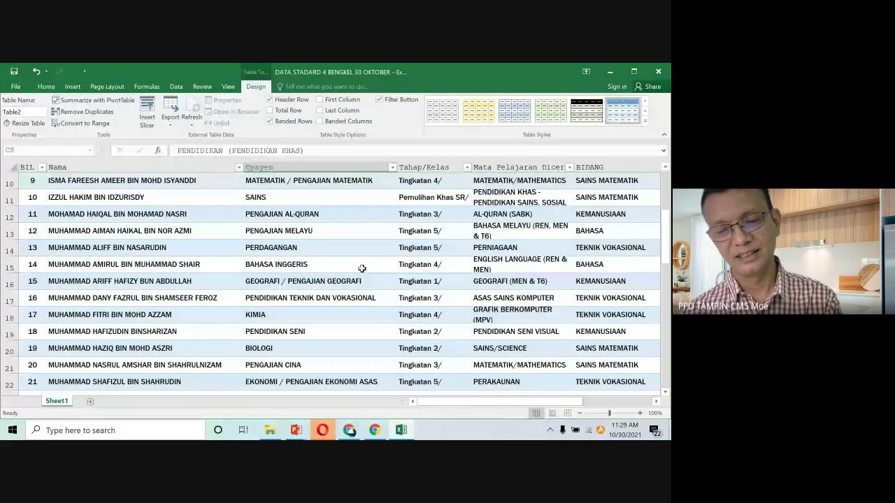
{"action": "scroll", "coordinate": [362, 270], "scroll_direction": "up", "scroll_amount": 3}
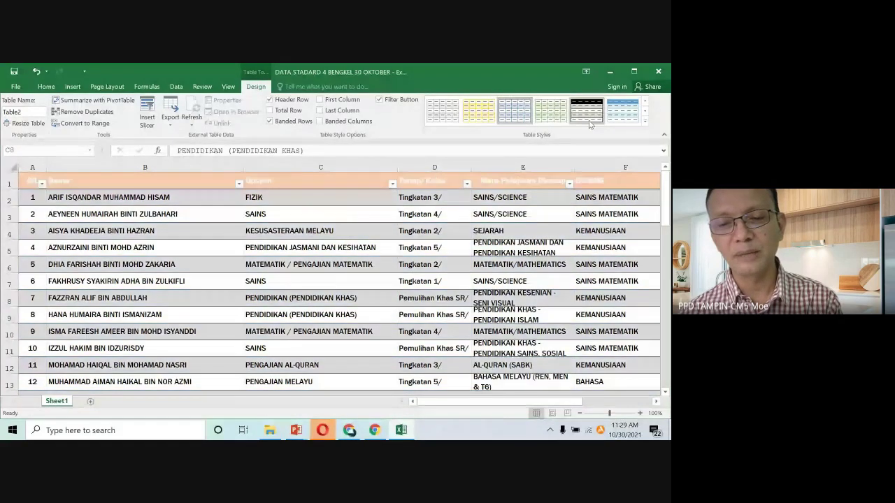
Apply the green table style with a solid header and banded rows to the observation table
{"action": "left_click", "coordinate": [646, 113]}
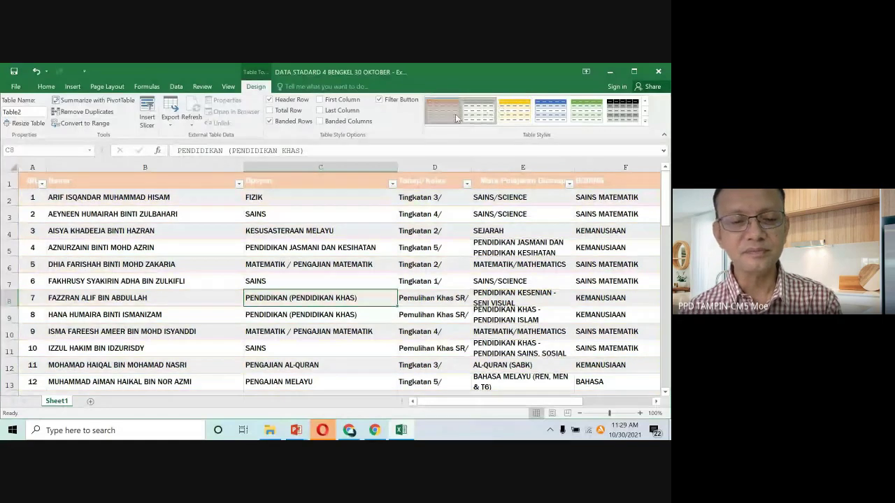
{"action": "left_click", "coordinate": [586, 111]}
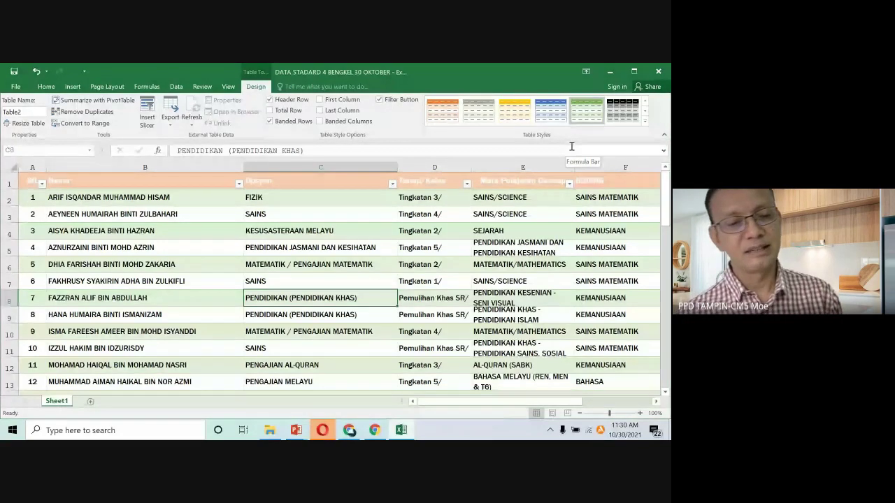
{"action": "left_click", "coordinate": [317, 262]}
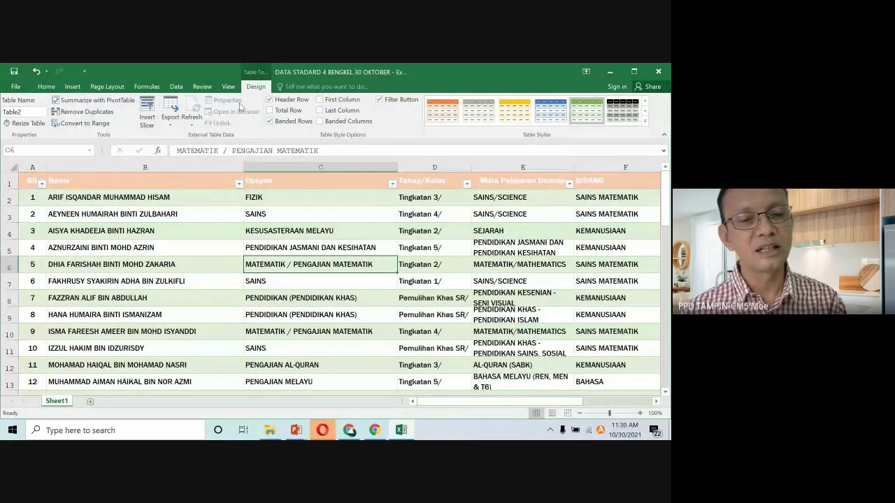
{"action": "key", "text": "Down"}
{"action": "key", "text": "Left"}
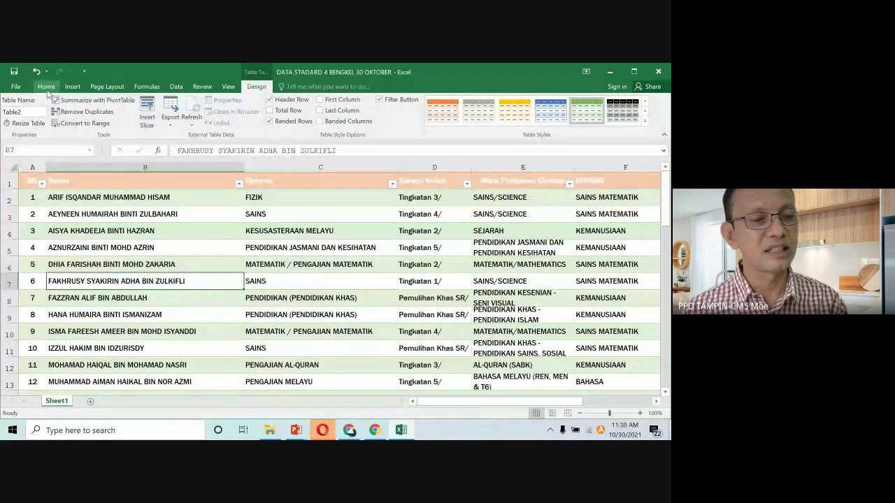
{"action": "left_click", "coordinate": [119, 93]}
{"action": "left_click", "coordinate": [76, 92]}
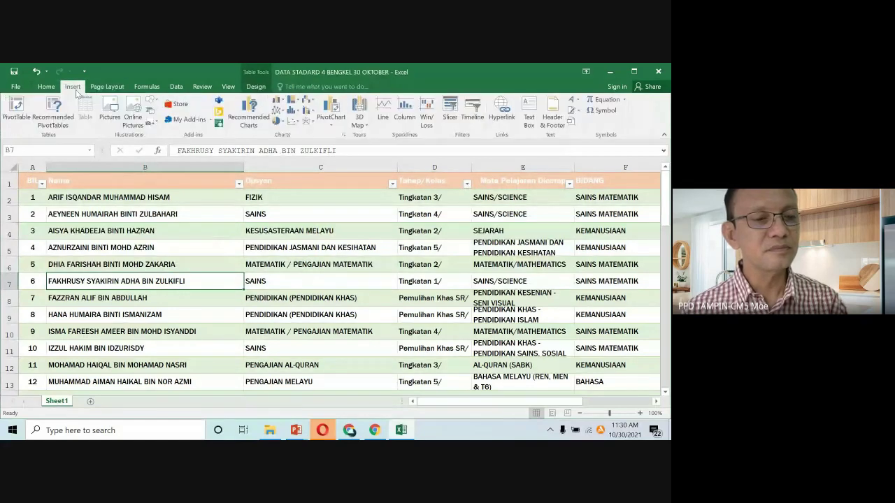
{"action": "key", "text": "Up"}
{"action": "key", "text": "Up"}
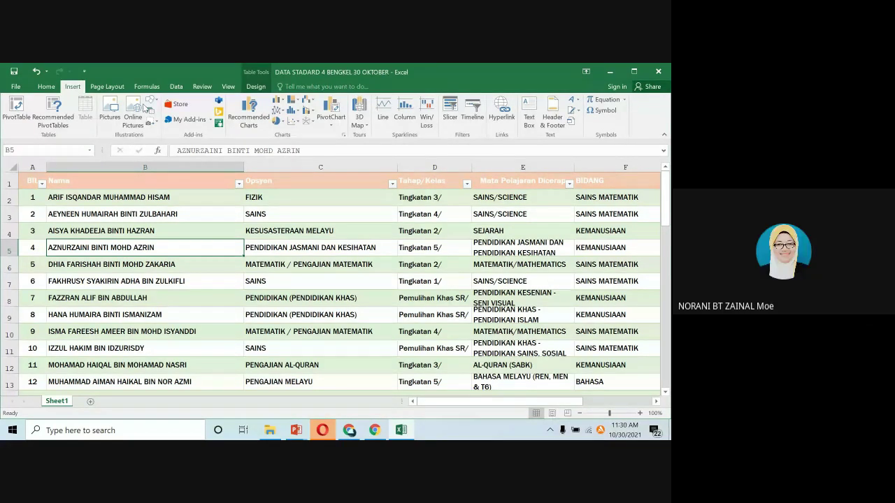
{"action": "scroll", "coordinate": [78, 90], "scroll_direction": "down", "scroll_amount": 1}
{"action": "scroll", "coordinate": [80, 90], "scroll_direction": "up", "scroll_amount": 1}
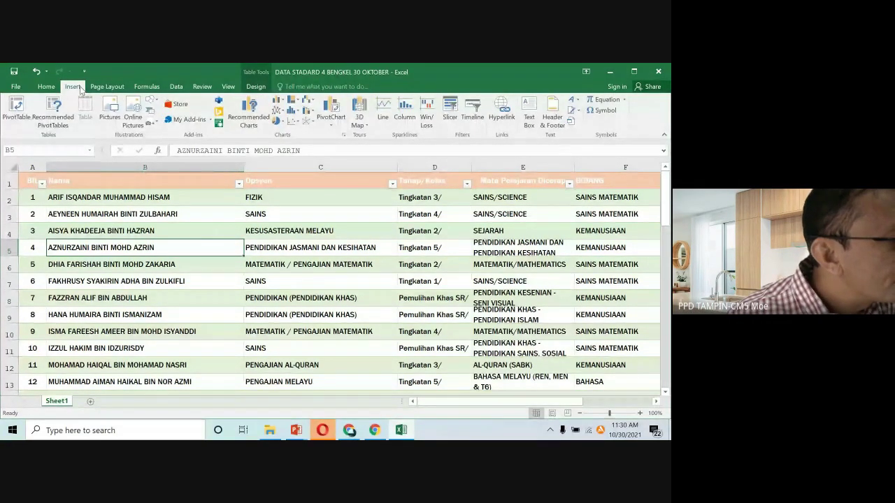
{"action": "scroll", "coordinate": [88, 95], "scroll_direction": "down", "scroll_amount": 1}
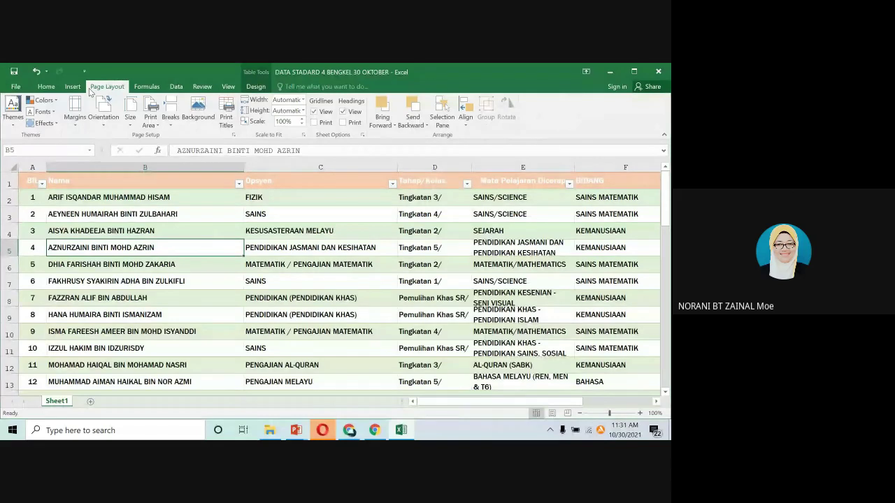
Undo the table style changes and the table conversion of the observation data
{"action": "left_click", "coordinate": [36, 72]}
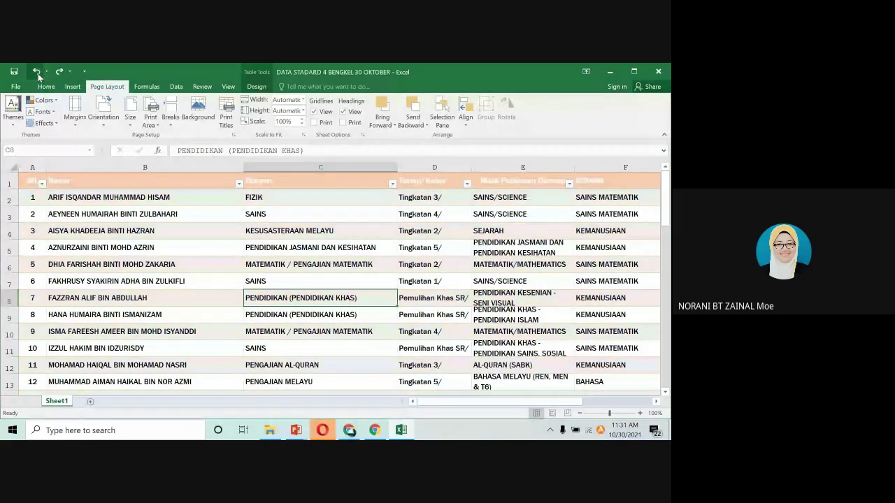
{"action": "left_click", "coordinate": [38, 74]}
{"action": "left_click", "coordinate": [37, 73]}
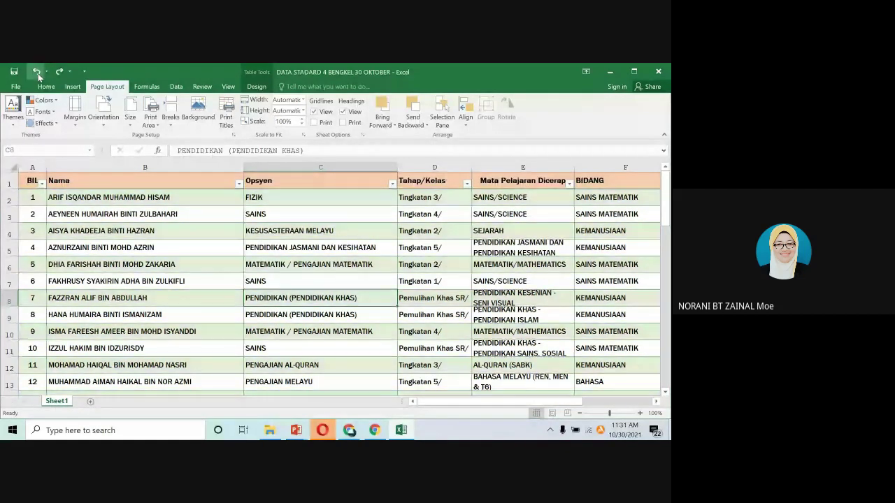
{"action": "left_click", "coordinate": [37, 73]}
Create a table with headers from the observation data range A1:Q51, starting from a cell in the Opsyen column
{"action": "left_click", "coordinate": [225, 226]}
{"action": "left_click", "coordinate": [267, 250]}
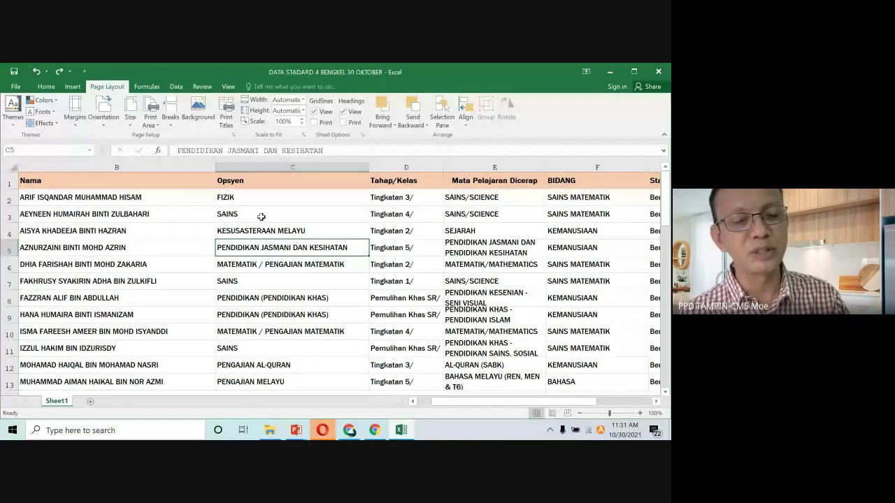
{"action": "left_click", "coordinate": [245, 198]}
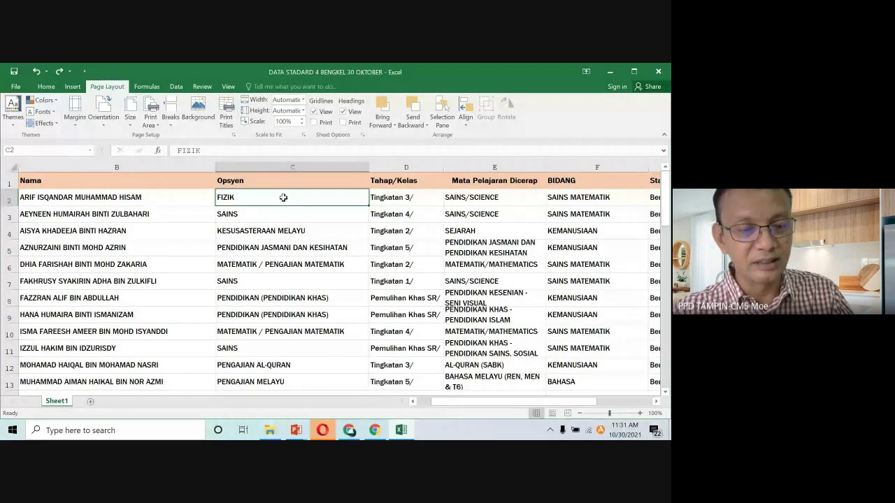
{"action": "key", "text": "ctrl+t"}
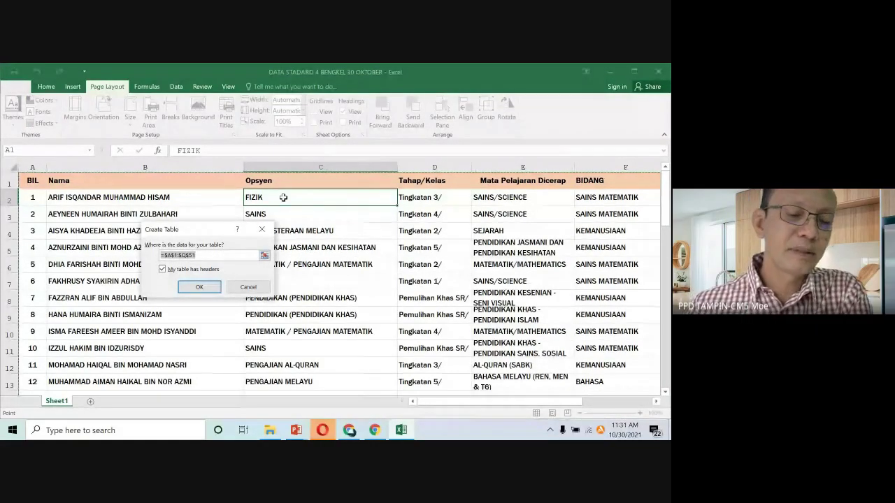
{"action": "left_click", "coordinate": [206, 290]}
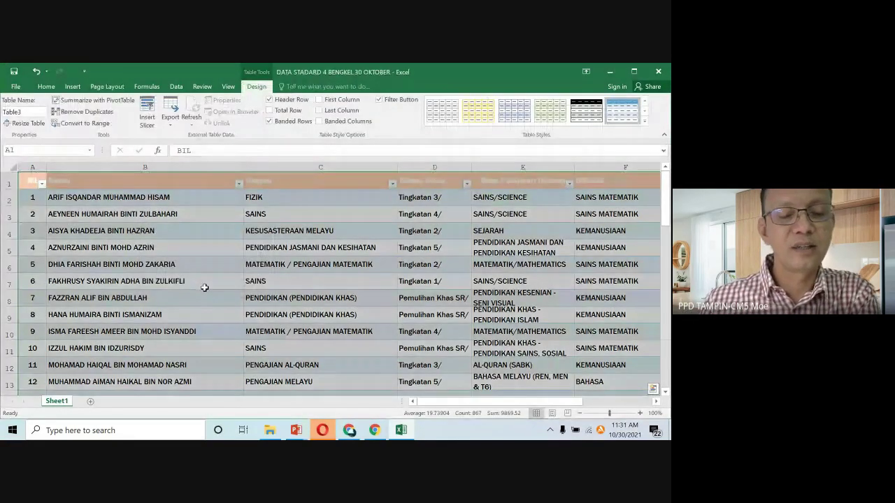
{"action": "left_click", "coordinate": [205, 287]}
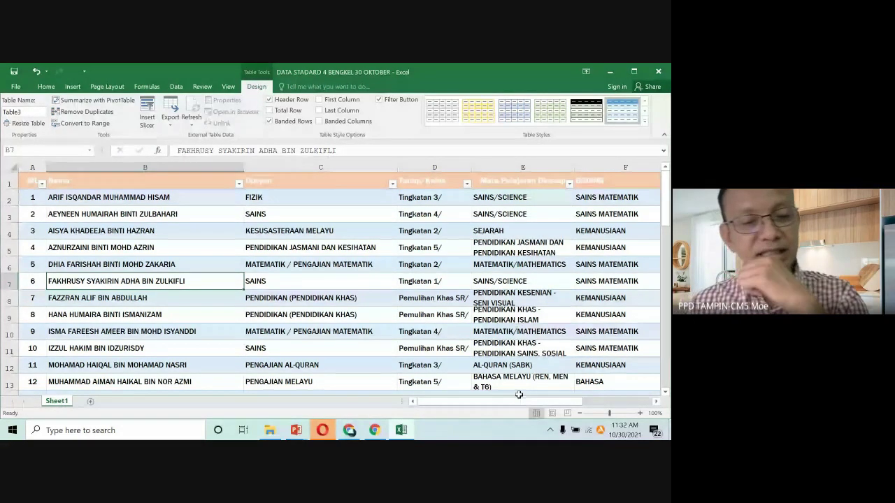
{"action": "left_click", "coordinate": [332, 291]}
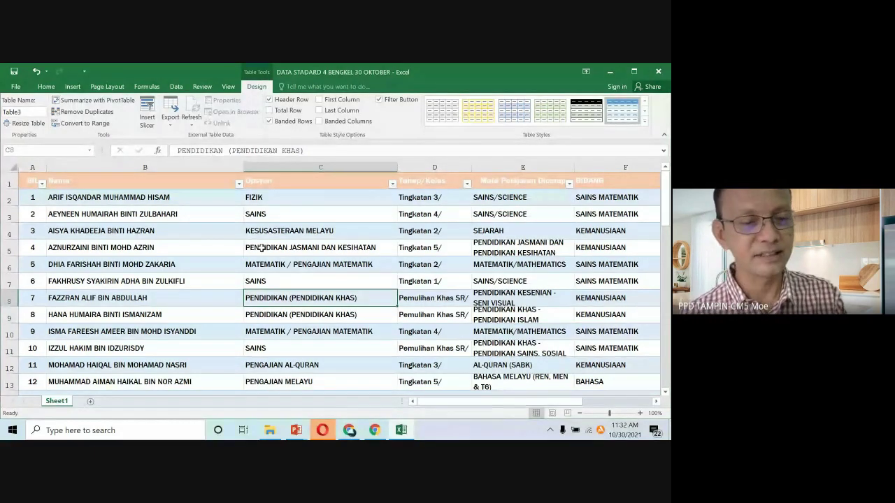
{"action": "left_click", "coordinate": [197, 265]}
{"action": "left_click", "coordinate": [199, 245]}
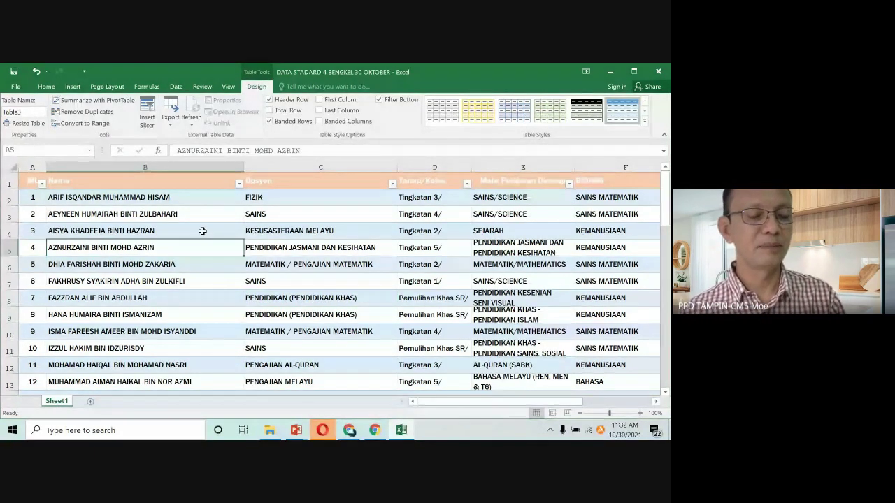
{"action": "left_click", "coordinate": [76, 88]}
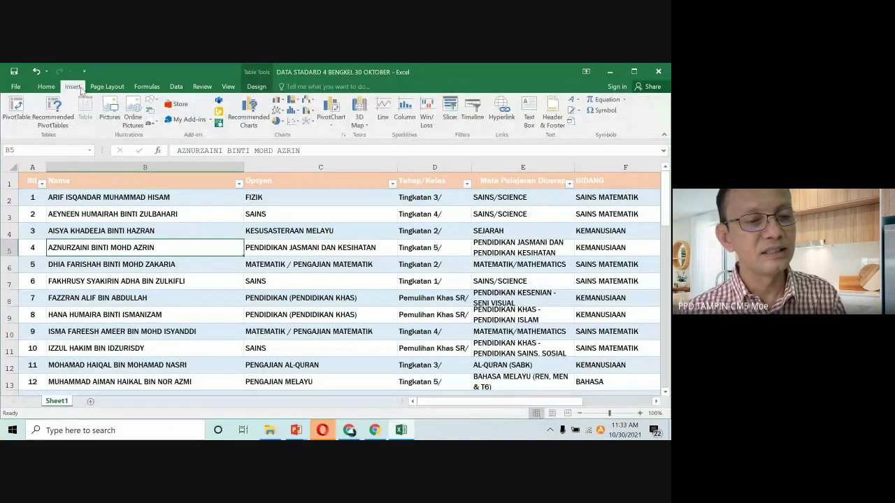
{"action": "left_click", "coordinate": [102, 88]}
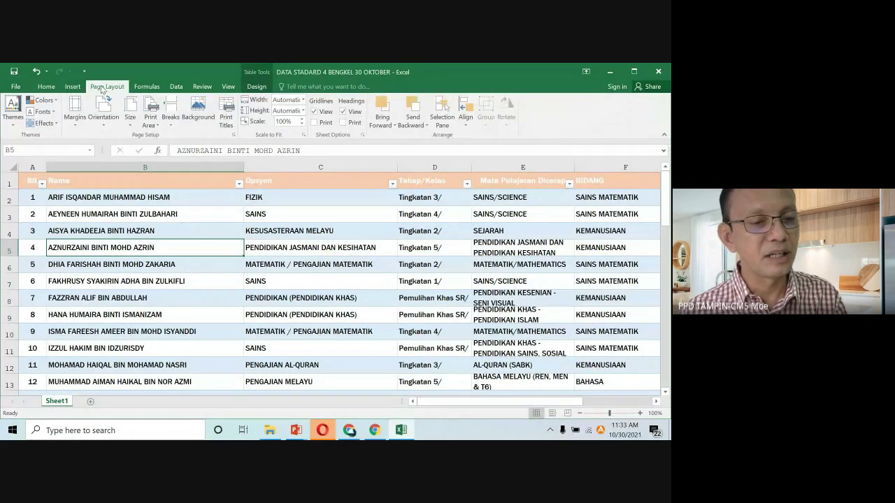
{"action": "left_click", "coordinate": [27, 89]}
{"action": "left_click", "coordinate": [25, 89]}
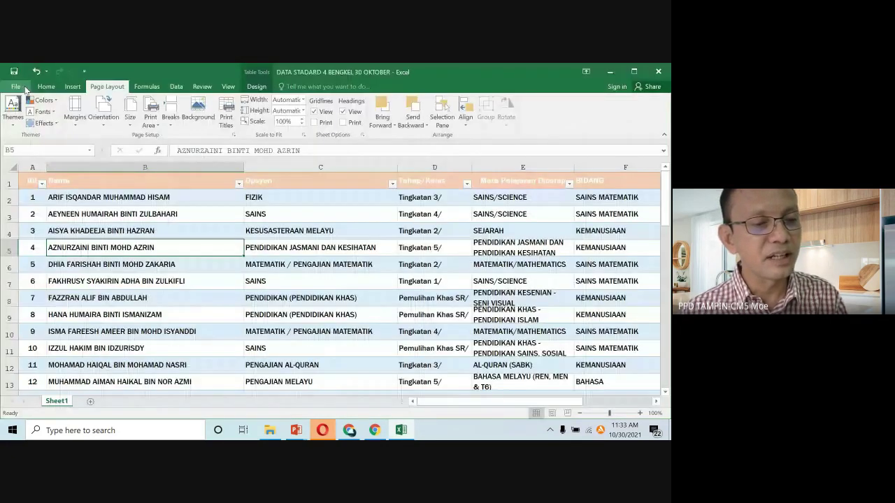
{"action": "left_click", "coordinate": [46, 87]}
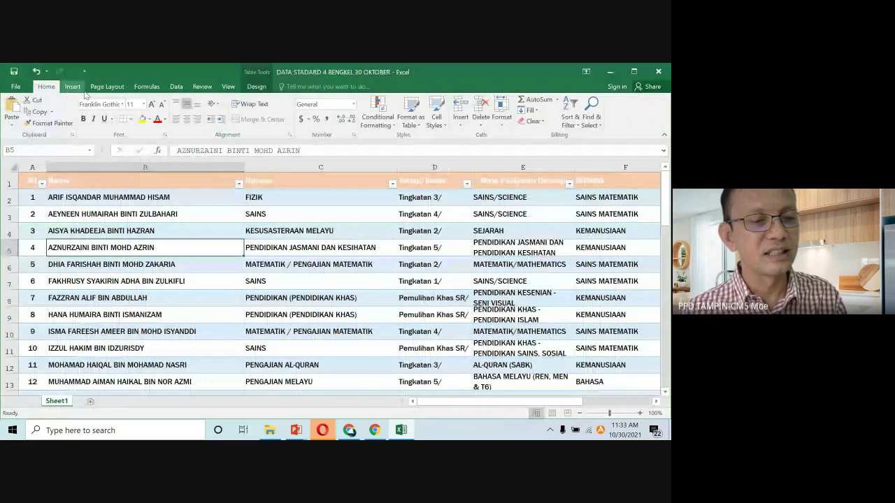
{"action": "left_click", "coordinate": [71, 88]}
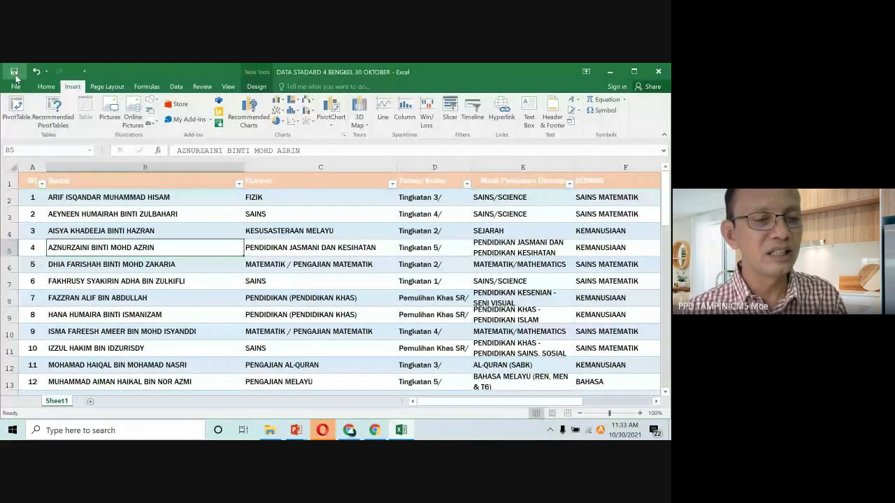
{"action": "left_click", "coordinate": [47, 89]}
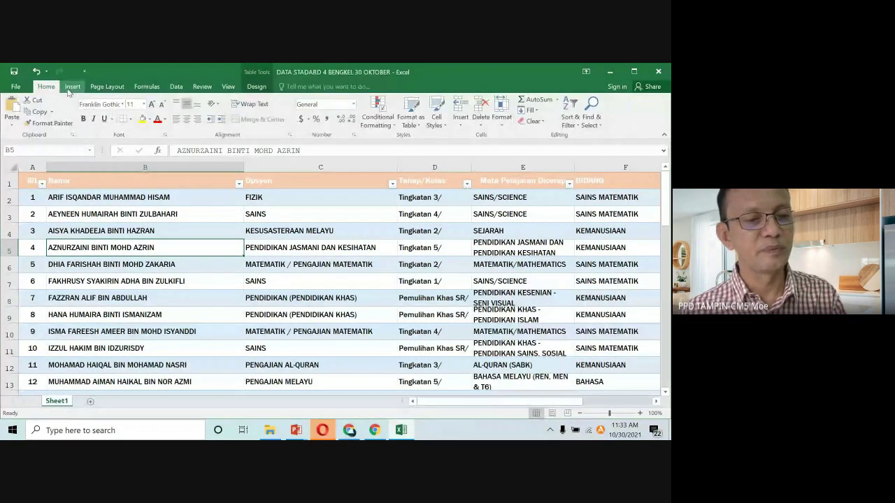
Create a PivotTable from Table3 on a new worksheet, with the data added to the Data Model
{"action": "left_click", "coordinate": [71, 87]}
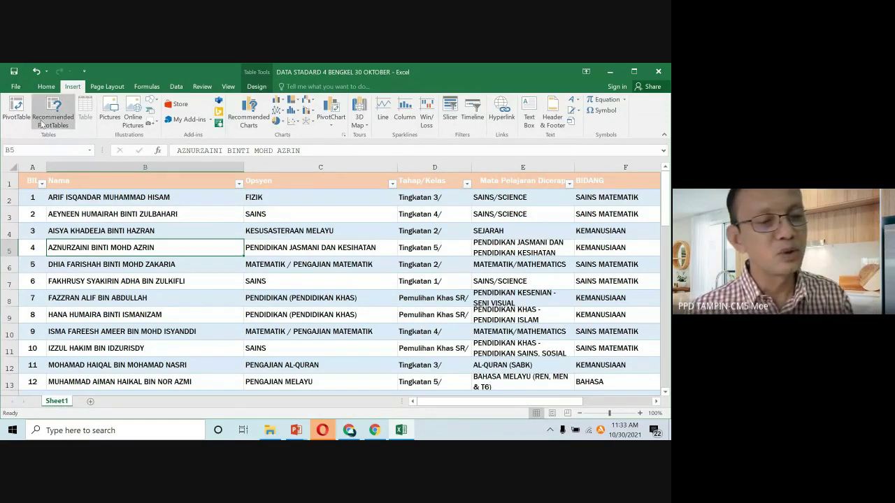
{"action": "left_click", "coordinate": [18, 107]}
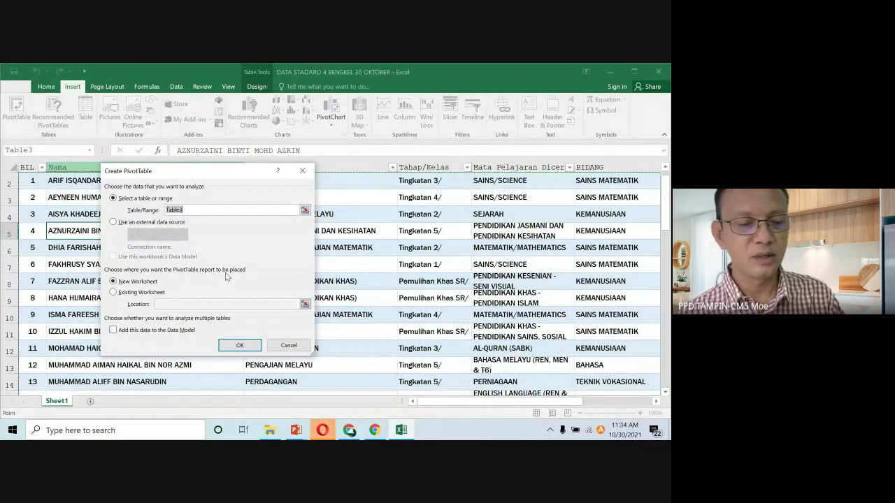
{"action": "left_click", "coordinate": [121, 294]}
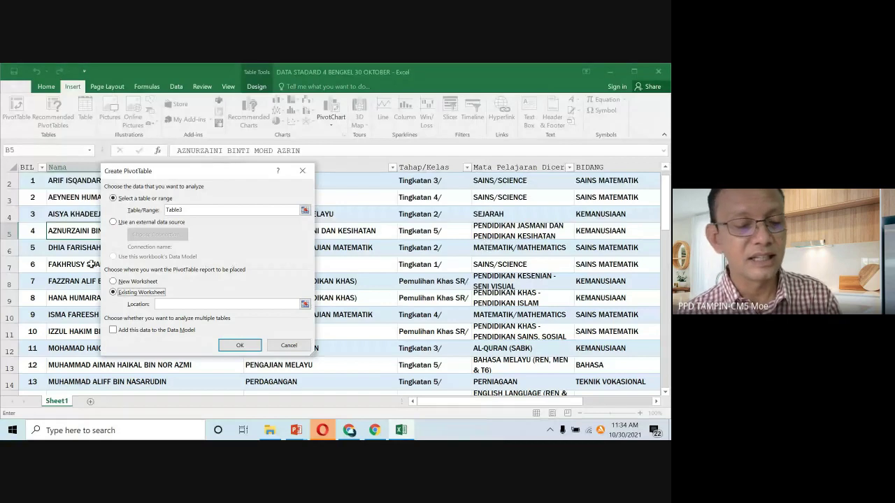
{"action": "left_click", "coordinate": [113, 282]}
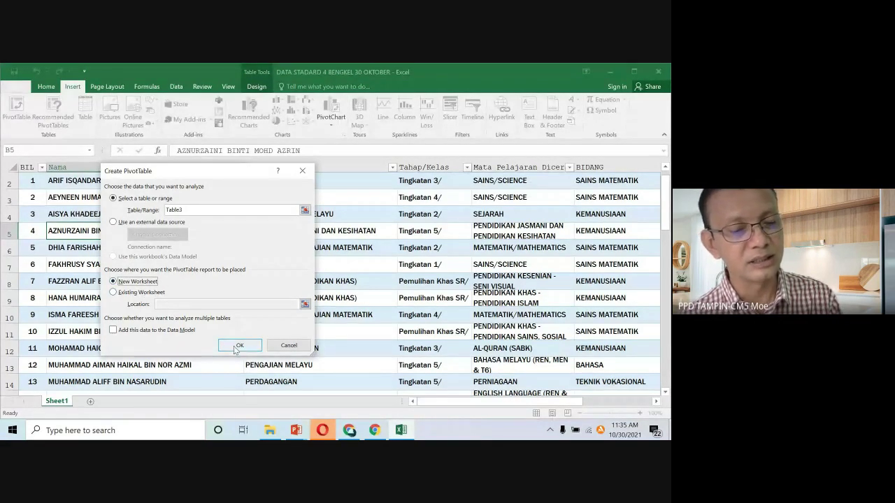
{"action": "left_click", "coordinate": [112, 331]}
{"action": "left_click", "coordinate": [113, 332]}
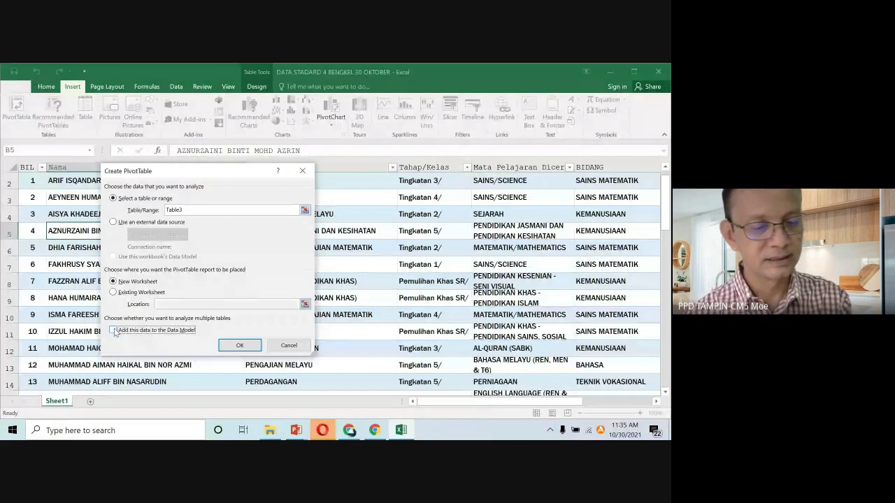
{"action": "left_click", "coordinate": [114, 330]}
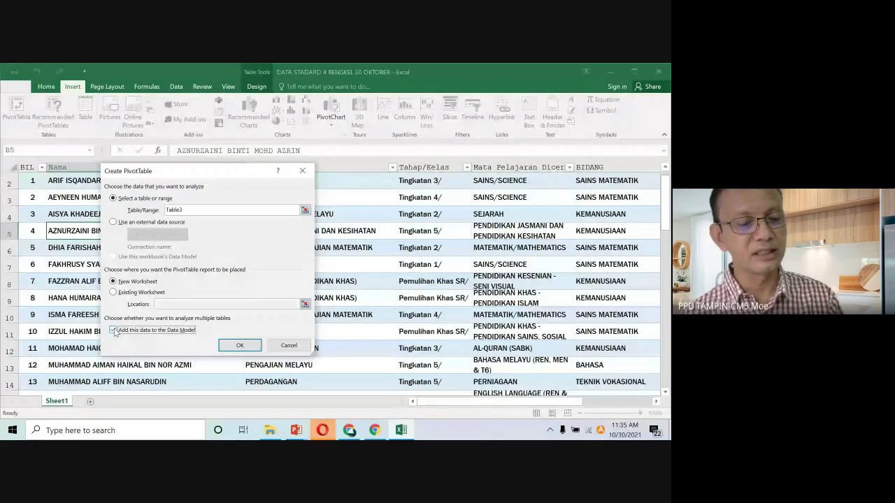
{"action": "left_click", "coordinate": [114, 331]}
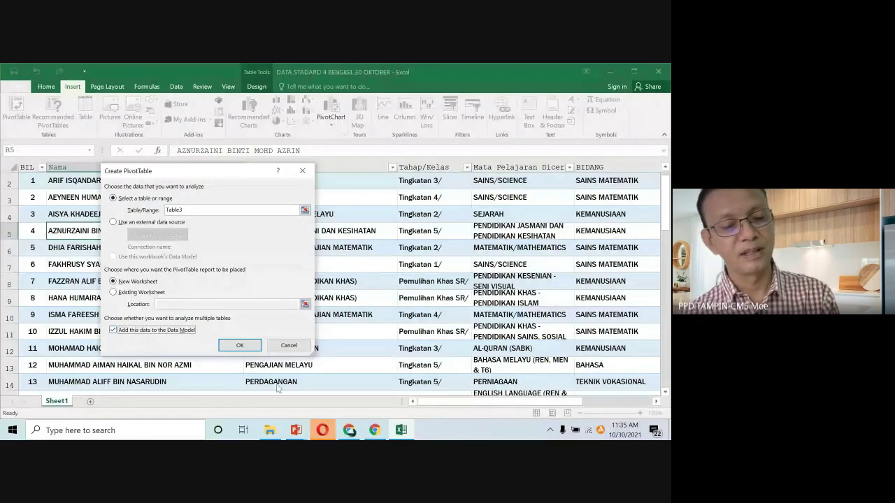
{"action": "left_click", "coordinate": [249, 348]}
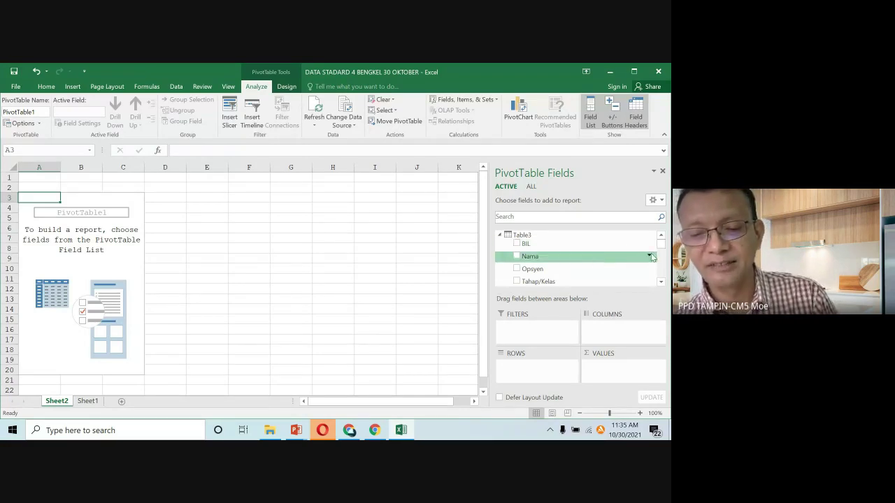
Check the available fields against the source data on Sheet1 and add Opsyen as the PivotTable's report filter
{"action": "mouse_move", "coordinate": [662, 249]}
{"action": "left_mouse_down"}
{"action": "mouse_move", "coordinate": [665, 271]}
{"action": "mouse_move", "coordinate": [662, 249]}
{"action": "left_mouse_up"}
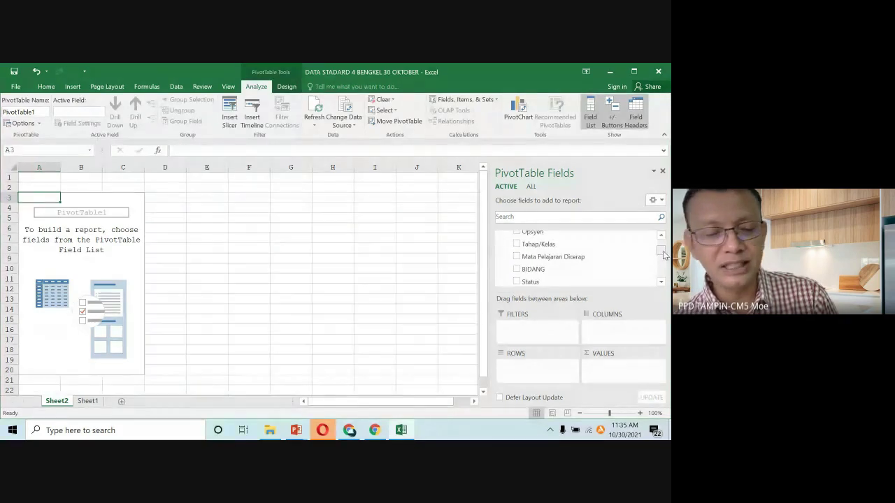
{"action": "left_click", "coordinate": [83, 403]}
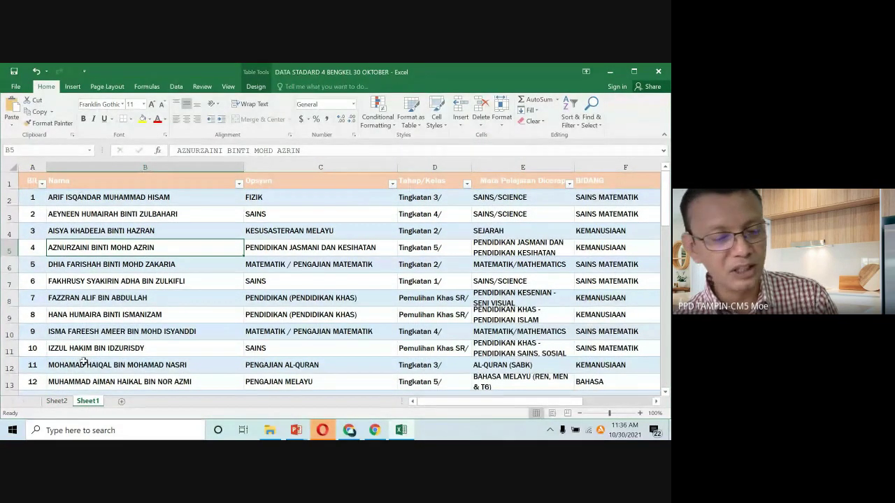
{"action": "left_click", "coordinate": [57, 403]}
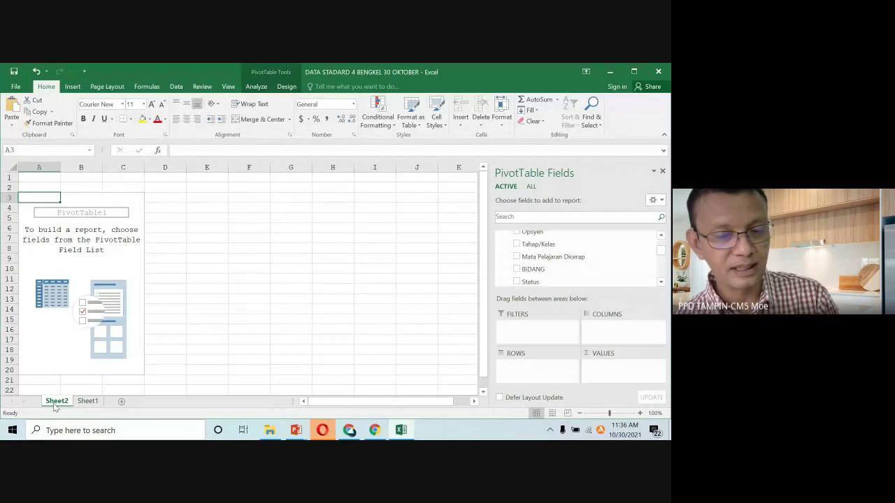
{"action": "scroll", "coordinate": [663, 244], "scroll_direction": "up", "scroll_amount": 3}
{"action": "left_click_drag", "start_coordinate": [667, 246], "coordinate": [665, 280]}
{"action": "scroll", "coordinate": [527, 252], "scroll_direction": "up", "scroll_amount": 5}
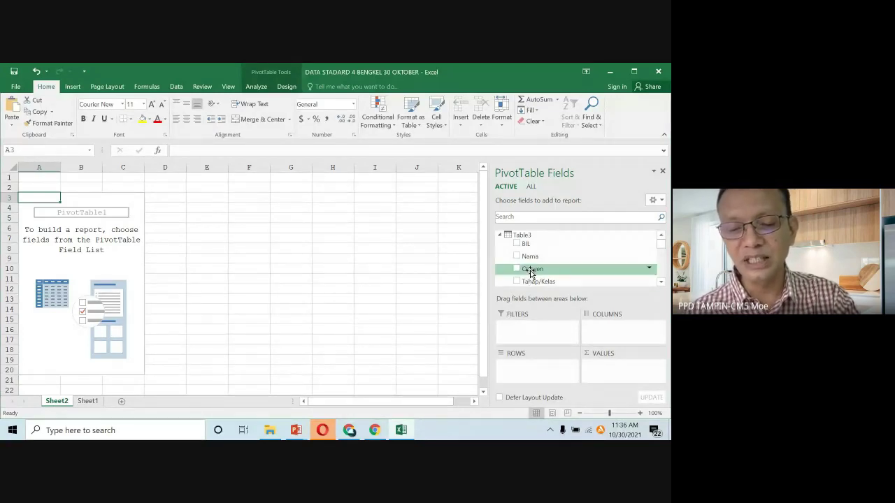
{"action": "left_click_drag", "start_coordinate": [531, 271], "coordinate": [532, 333]}
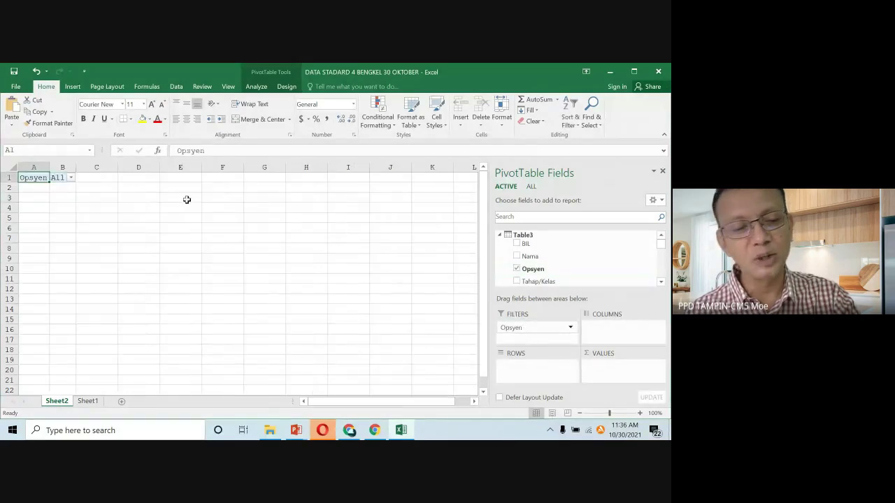
Filter the report to the Opsyen value BAHASA INGGERIS, with multiple item selection enabled
{"action": "left_click", "coordinate": [71, 178]}
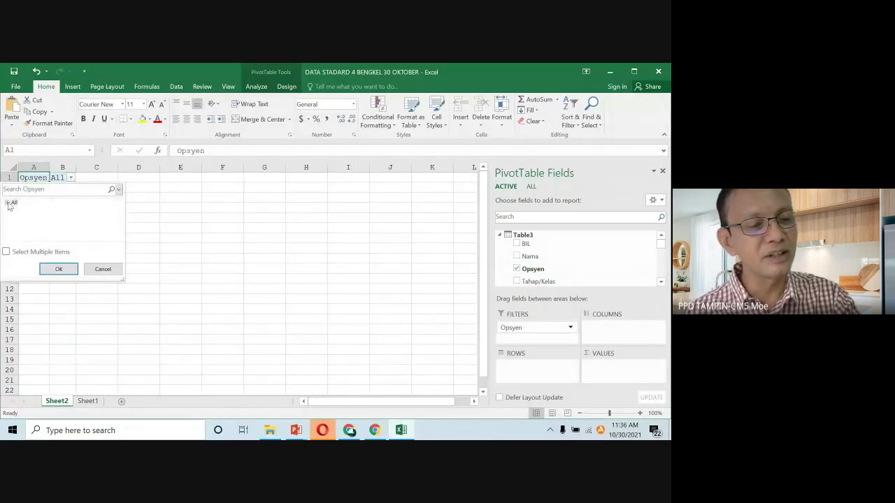
{"action": "left_click", "coordinate": [8, 204]}
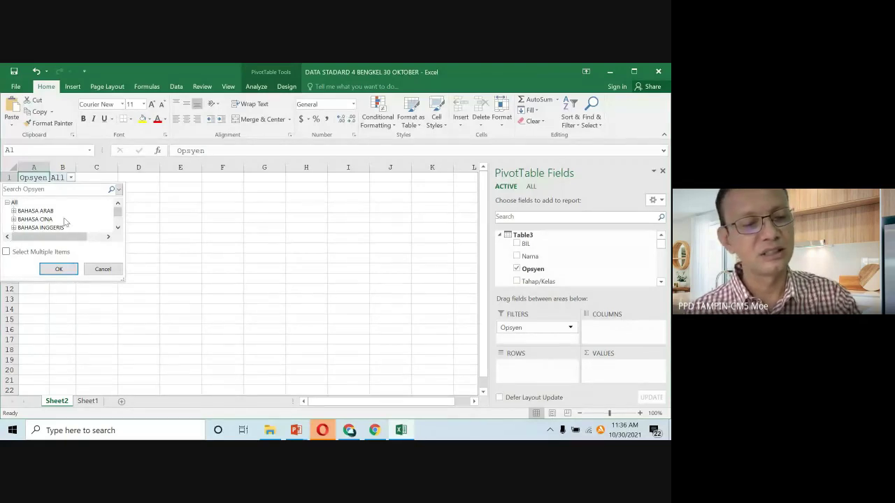
{"action": "left_click", "coordinate": [24, 212]}
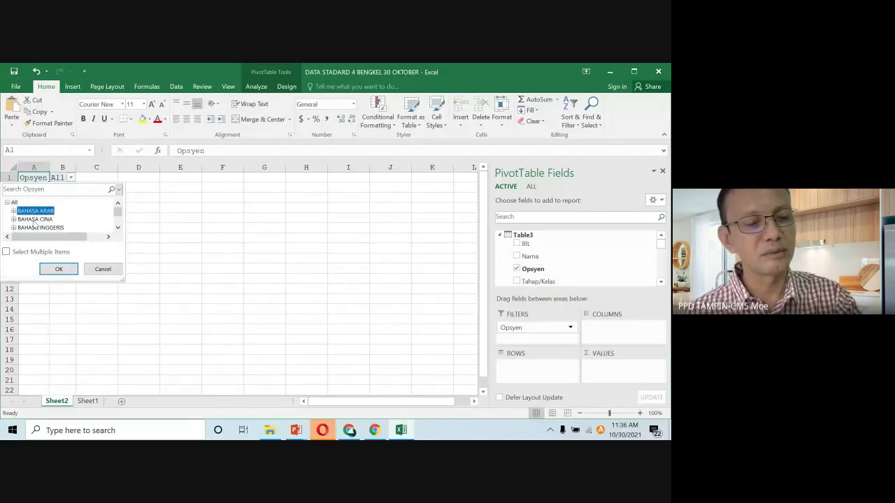
{"action": "left_click", "coordinate": [35, 220]}
{"action": "left_click", "coordinate": [34, 228]}
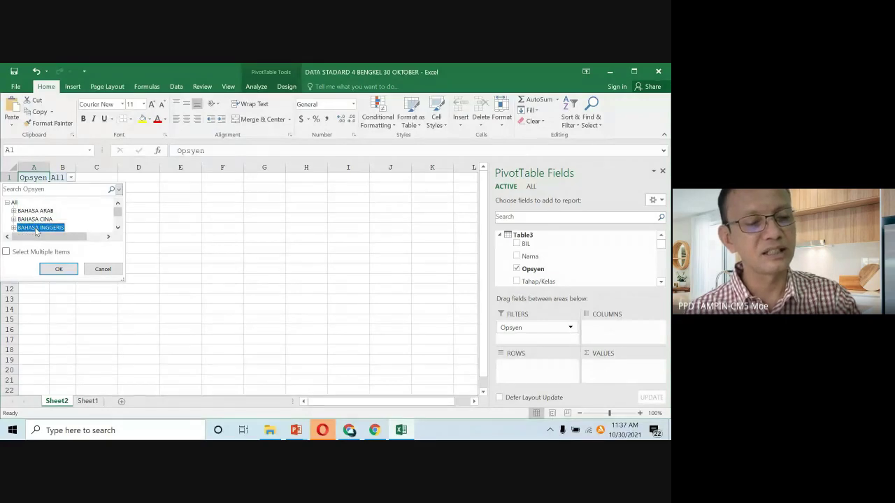
{"action": "left_click", "coordinate": [21, 252]}
{"action": "left_click", "coordinate": [57, 270]}
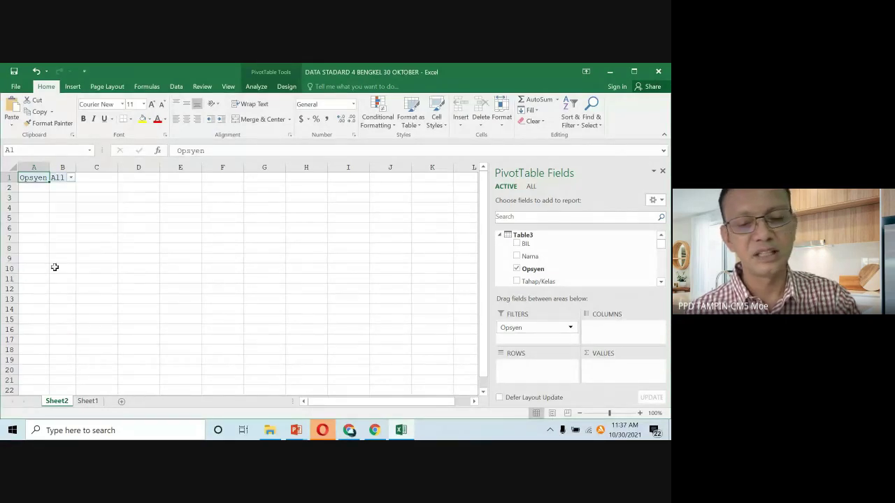
Add the Nama and Taraf fields as rows of the PivotTable, with Taraf below Nama
{"action": "left_click_drag", "start_coordinate": [530, 256], "coordinate": [536, 373]}
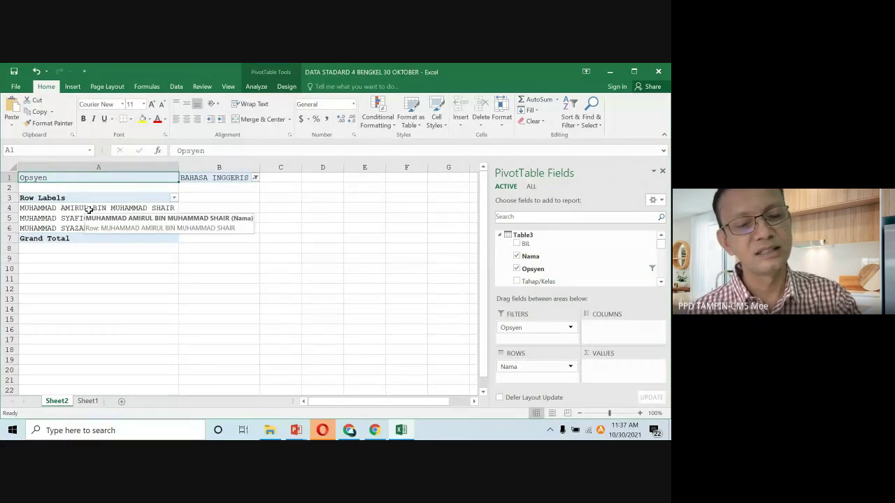
{"action": "left_click_drag", "start_coordinate": [661, 250], "coordinate": [659, 279]}
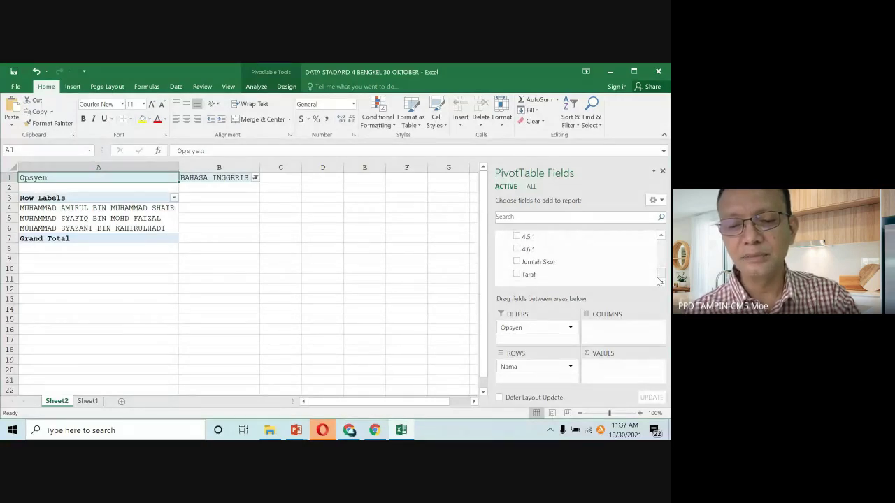
{"action": "left_click_drag", "start_coordinate": [571, 276], "coordinate": [550, 378]}
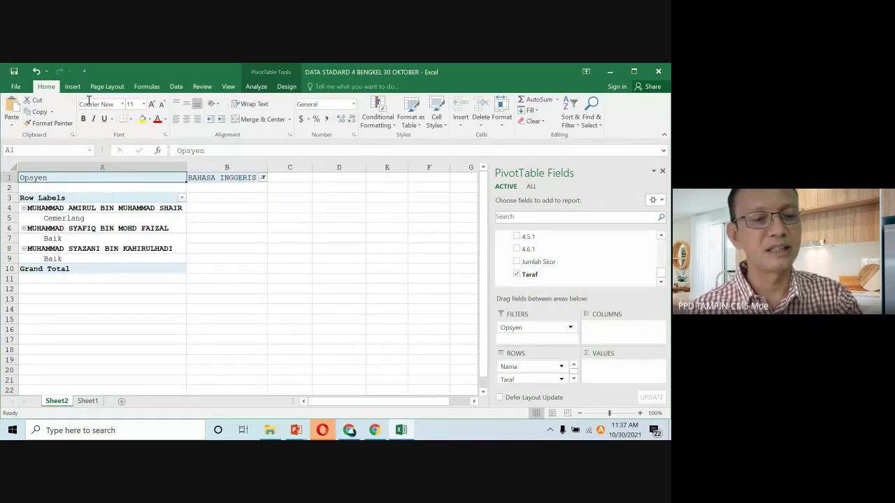
Set the PivotTable's report layout to tabular form
{"action": "left_click", "coordinate": [286, 86]}
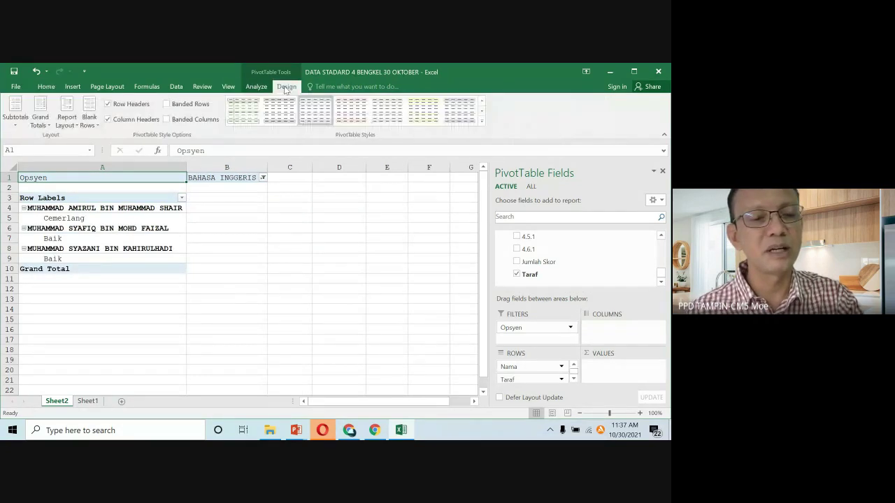
{"action": "left_click", "coordinate": [88, 113]}
{"action": "left_click", "coordinate": [73, 116]}
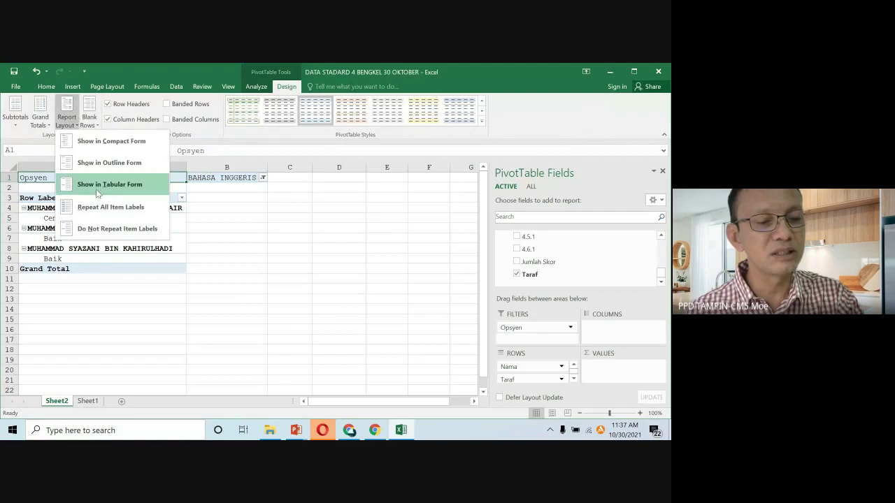
{"action": "left_click", "coordinate": [119, 184]}
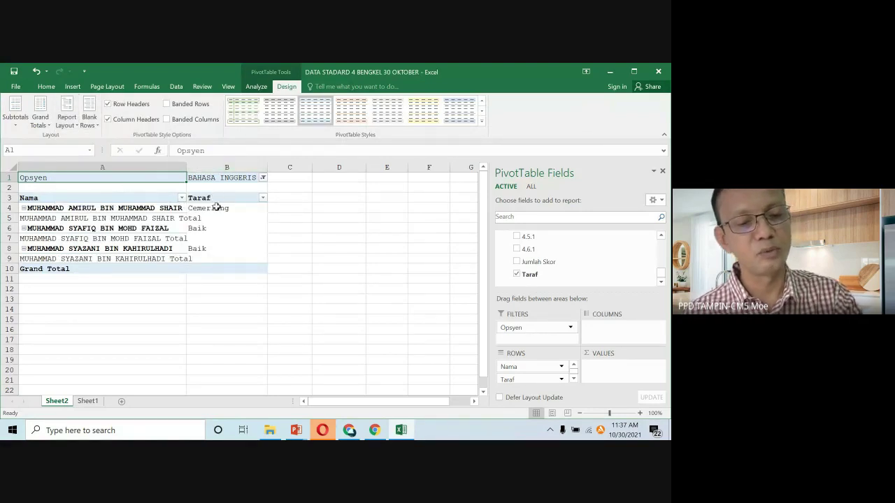
Turn off the subtotals and grand totals of the PivotTable and check the listed names and Taraf values
{"action": "left_click", "coordinate": [15, 112]}
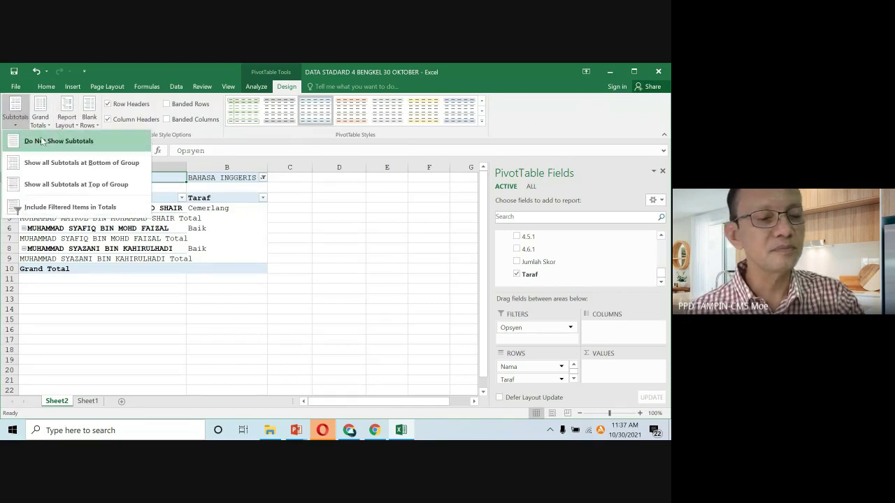
{"action": "left_click", "coordinate": [44, 142]}
{"action": "left_click", "coordinate": [40, 104]}
{"action": "left_click", "coordinate": [77, 140]}
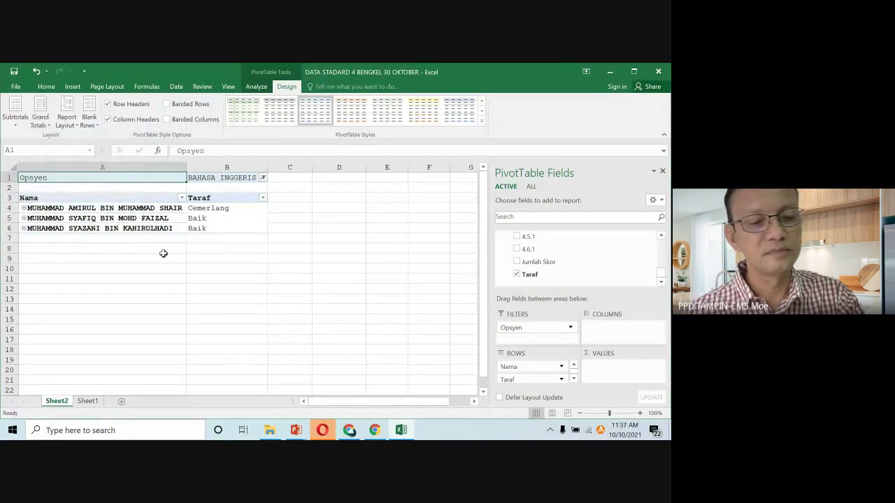
{"action": "left_click", "coordinate": [162, 257]}
{"action": "left_click", "coordinate": [112, 221]}
{"action": "left_click", "coordinate": [98, 208]}
{"action": "left_click", "coordinate": [179, 219]}
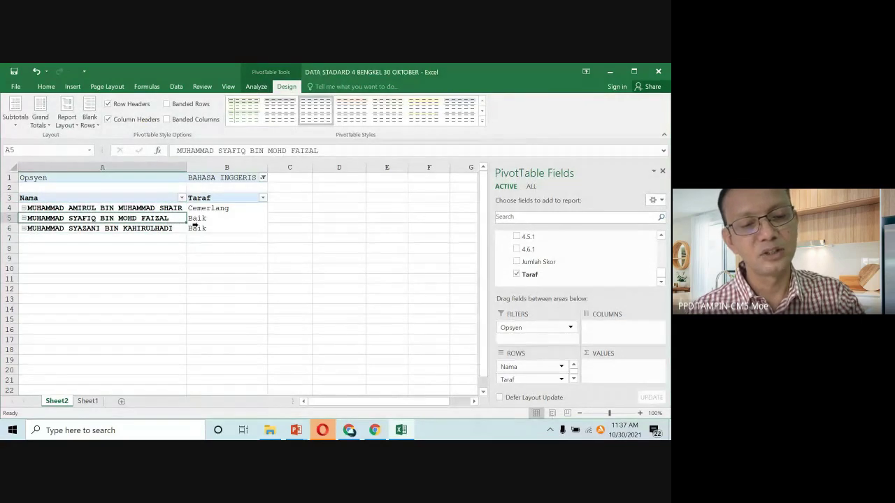
Change the Opsyen report filter so that only PENDIDIKAN ISLAM is selected
{"action": "left_click", "coordinate": [263, 178]}
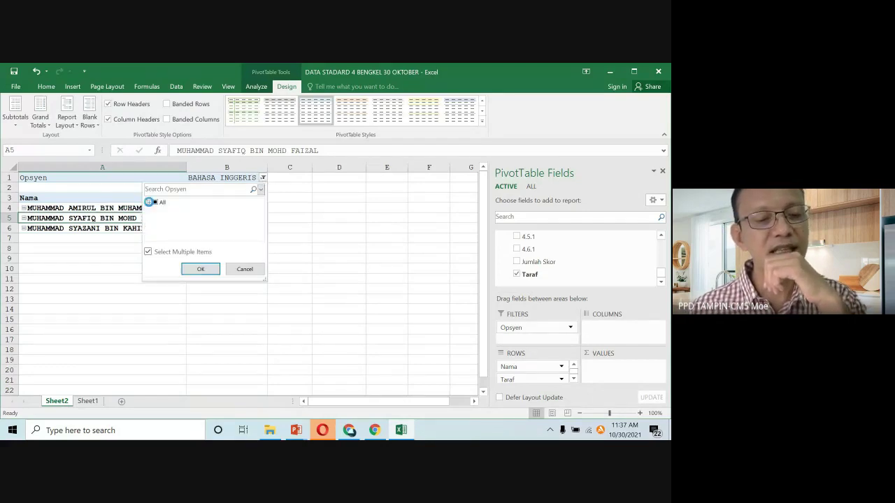
{"action": "left_click", "coordinate": [148, 202]}
{"action": "scroll", "coordinate": [263, 216], "scroll_direction": "down", "scroll_amount": 1}
{"action": "scroll", "coordinate": [263, 218], "scroll_direction": "up", "scroll_amount": 1}
{"action": "left_click", "coordinate": [162, 228]}
{"action": "left_click_drag", "start_coordinate": [260, 211], "coordinate": [261, 218]}
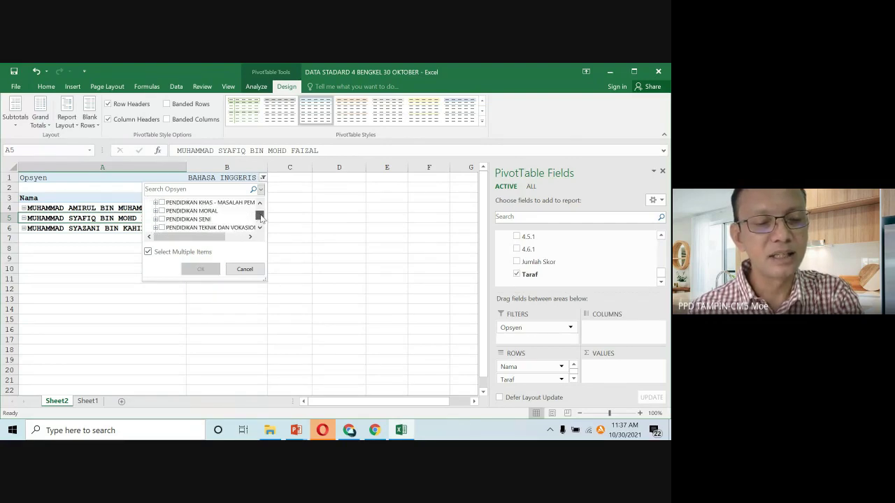
{"action": "scroll", "coordinate": [261, 205], "scroll_direction": "up", "scroll_amount": 3}
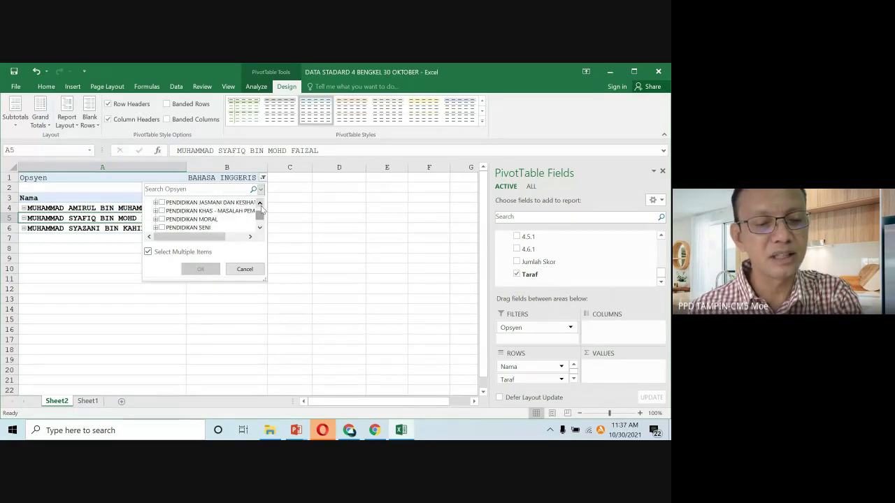
{"action": "left_click", "coordinate": [162, 211]}
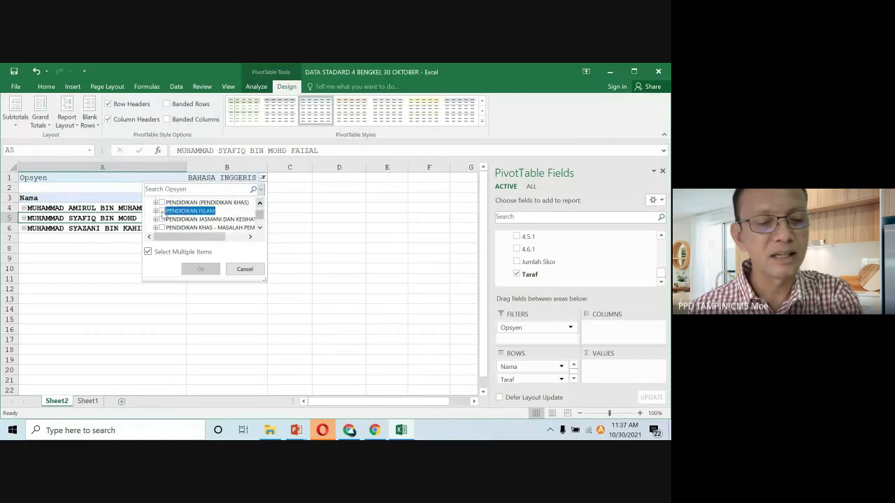
{"action": "left_click", "coordinate": [200, 269]}
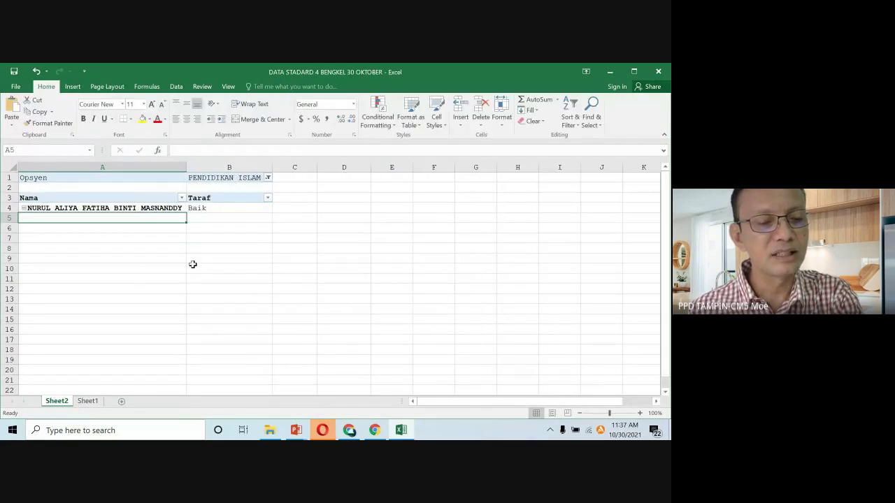
Remove the Opsyen, Nama and Taraf fields from the PivotTable to leave the report empty
{"action": "left_click", "coordinate": [147, 208]}
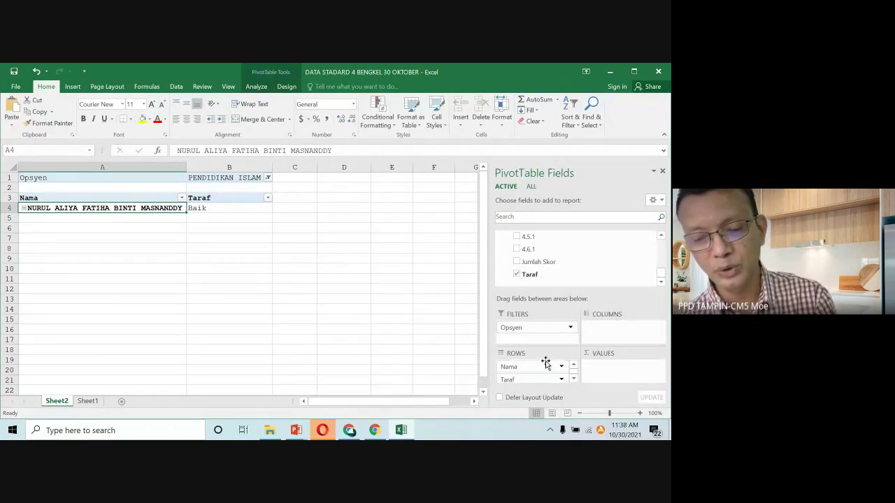
{"action": "left_click_drag", "start_coordinate": [544, 327], "coordinate": [542, 261]}
{"action": "left_click_drag", "start_coordinate": [531, 366], "coordinate": [531, 253]}
{"action": "scroll", "coordinate": [542, 252], "scroll_direction": "up", "scroll_amount": 3}
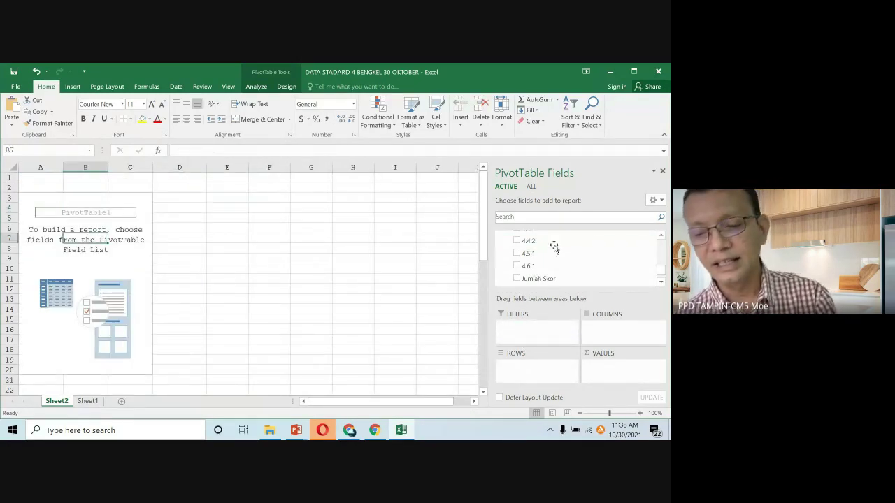
{"action": "left_click_drag", "start_coordinate": [662, 262], "coordinate": [661, 245]}
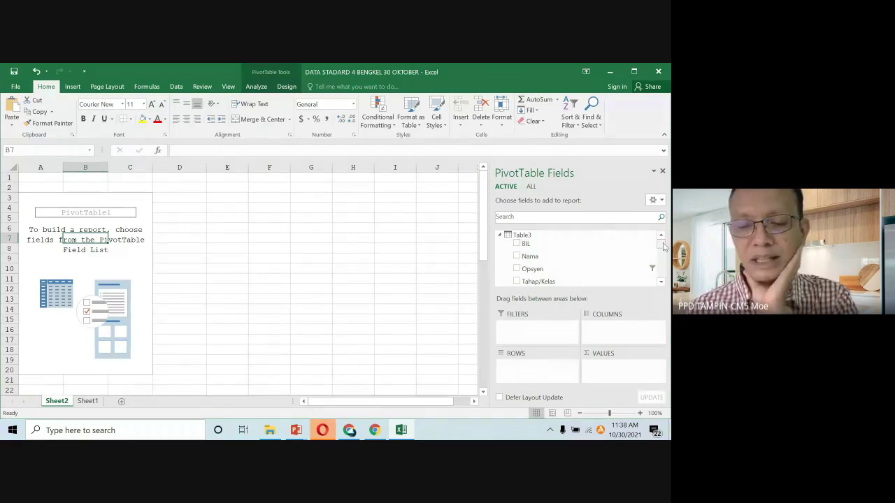
Add the Mata Pelajaran Dicerap field to the PivotTable's rows
{"action": "left_click_drag", "start_coordinate": [664, 246], "coordinate": [663, 248]}
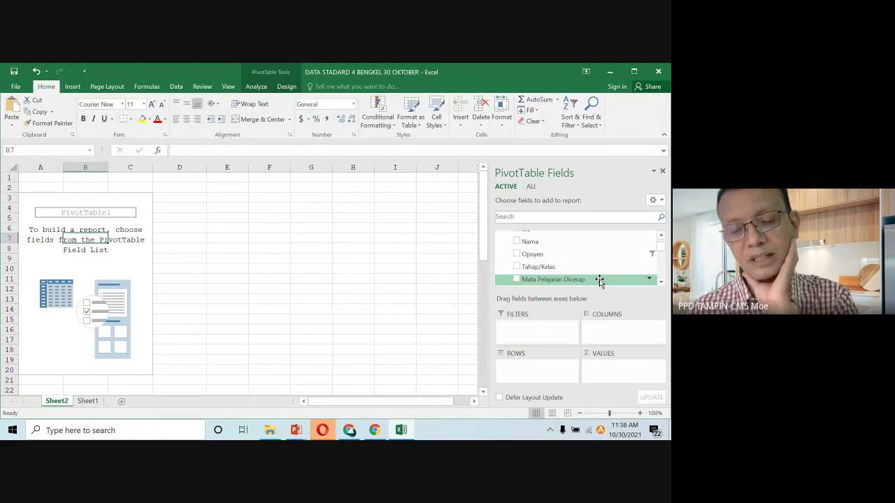
{"action": "left_click_drag", "start_coordinate": [600, 279], "coordinate": [560, 368]}
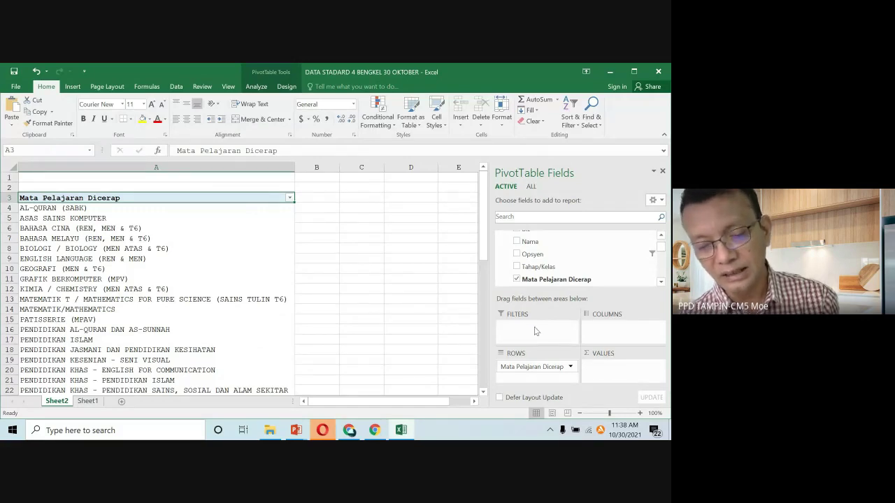
{"action": "left_click", "coordinate": [530, 370]}
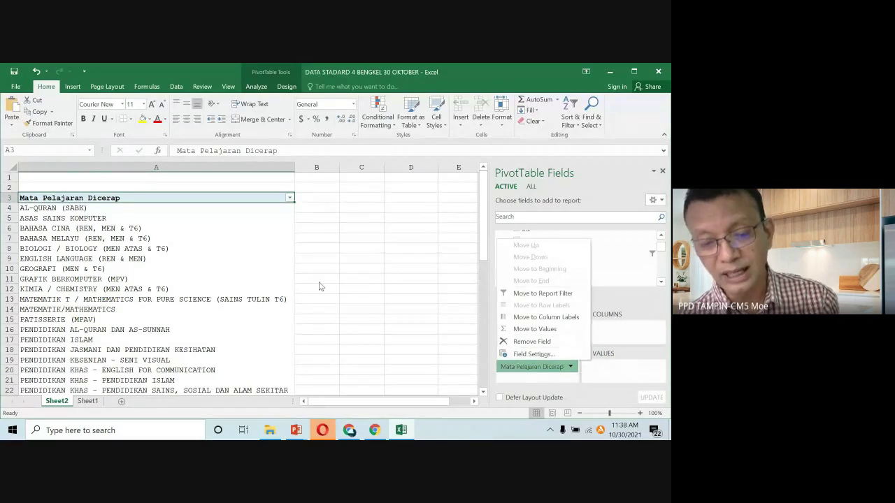
{"action": "left_click", "coordinate": [349, 281]}
{"action": "left_click", "coordinate": [142, 269]}
Try Mata Pelajaran Dicerap as a value field only, return it to the rows and look through the subject list
{"action": "left_click_drag", "start_coordinate": [518, 367], "coordinate": [608, 370]}
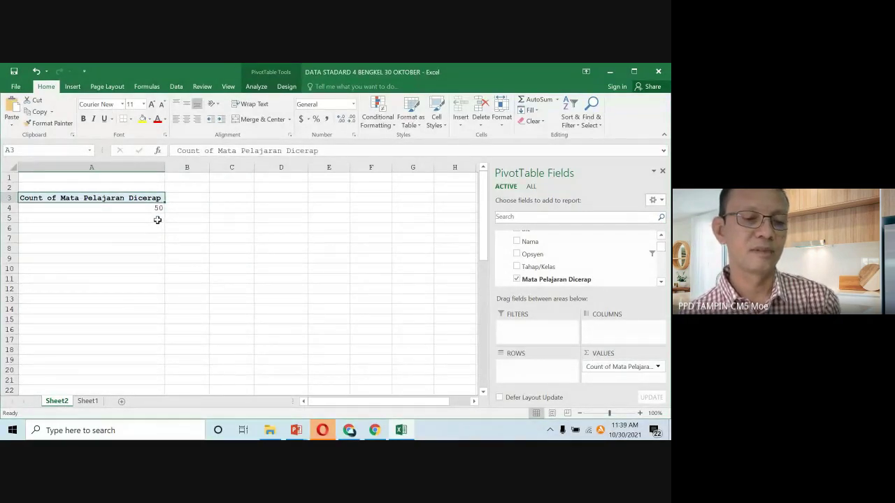
{"action": "left_click_drag", "start_coordinate": [619, 367], "coordinate": [549, 369]}
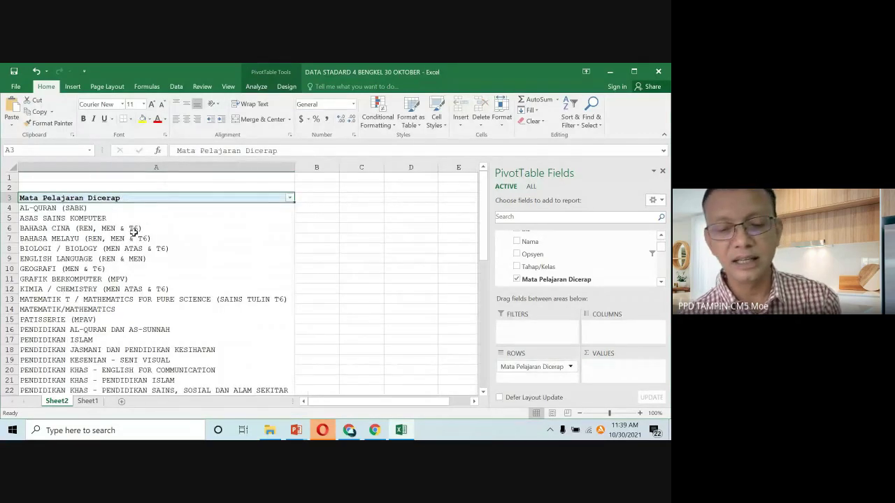
{"action": "scroll", "coordinate": [96, 218], "scroll_direction": "down", "scroll_amount": 4}
{"action": "scroll", "coordinate": [96, 218], "scroll_direction": "up", "scroll_amount": 4}
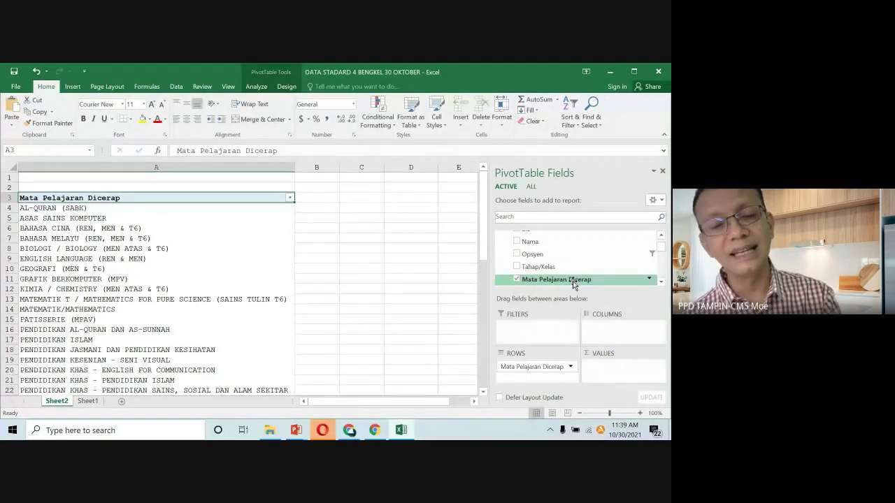
Add Mata Pelajaran Dicerap to the PivotTable's values as well, so that each observed subject is counted
{"action": "left_click_drag", "start_coordinate": [567, 284], "coordinate": [605, 368]}
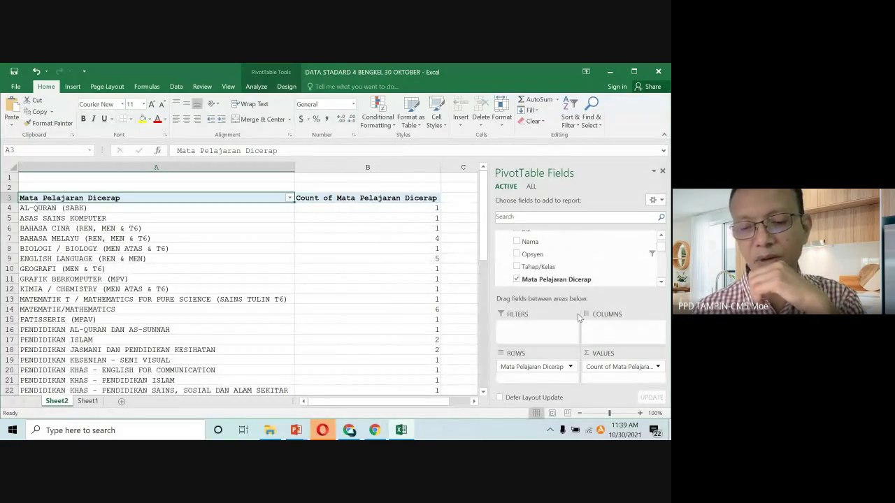
{"action": "left_click", "coordinate": [598, 367]}
{"action": "left_click_drag", "start_coordinate": [598, 366], "coordinate": [575, 262]}
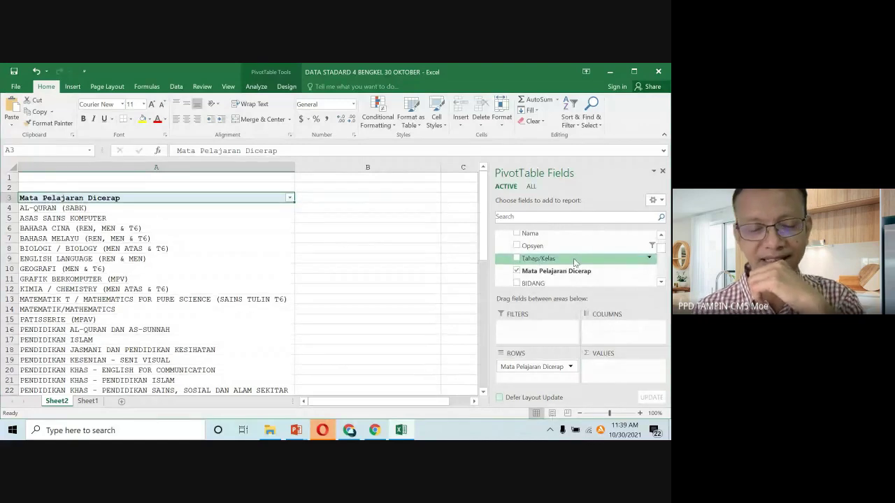
{"action": "left_click_drag", "start_coordinate": [553, 272], "coordinate": [618, 370]}
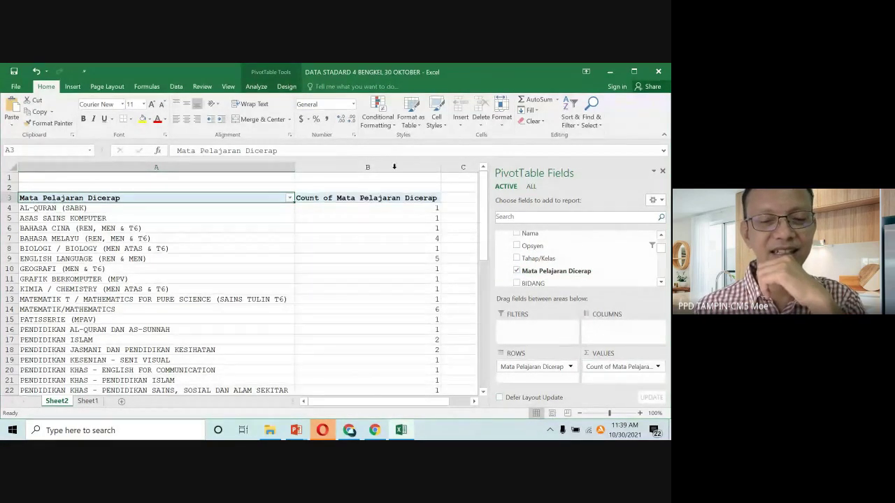
Center the contents of the PivotTable's count column
{"action": "left_click", "coordinate": [375, 162]}
{"action": "left_click", "coordinate": [186, 119]}
{"action": "left_click", "coordinate": [411, 238]}
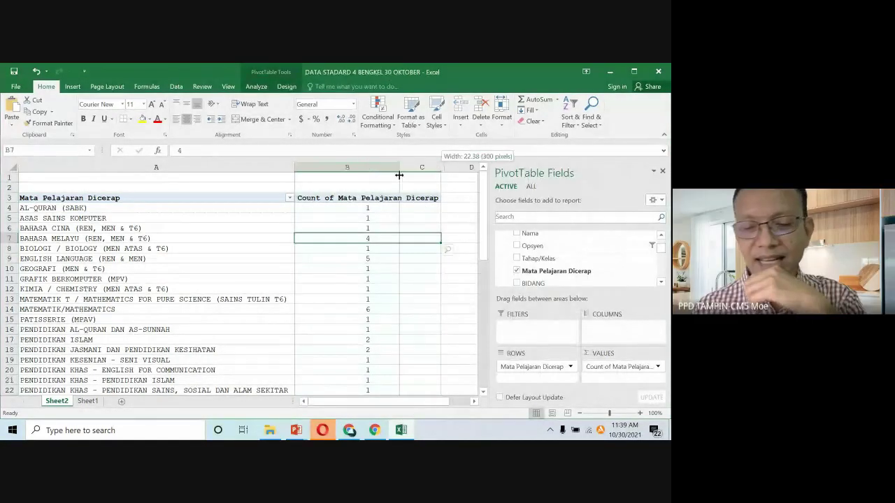
Narrow column B slightly and look through the counts of the observed subjects
{"action": "mouse_move", "coordinate": [605, 374]}
{"action": "left_mouse_down"}
{"action": "mouse_move", "coordinate": [586, 252]}
{"action": "mouse_move", "coordinate": [620, 369]}
{"action": "left_mouse_up"}
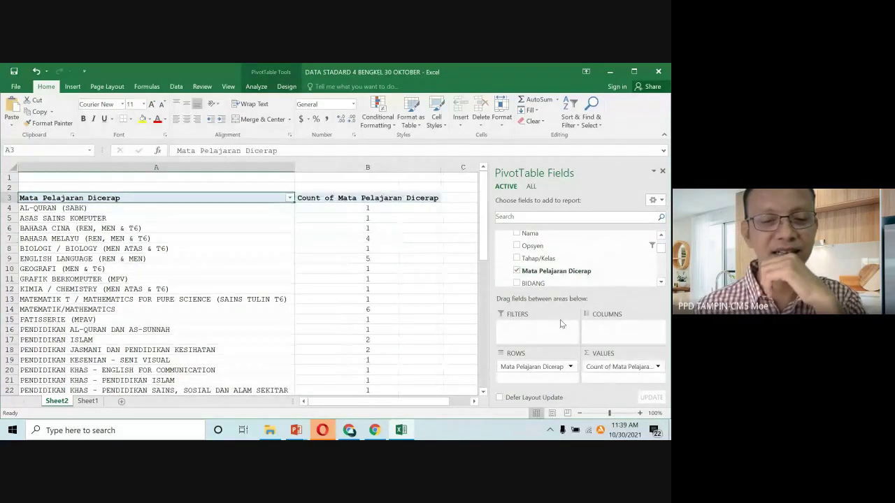
{"action": "left_click_drag", "start_coordinate": [442, 169], "coordinate": [412, 183]}
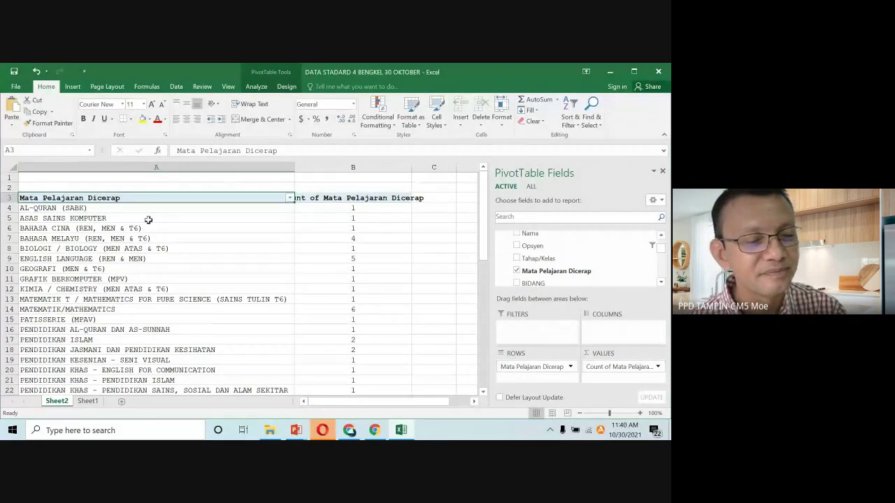
{"action": "scroll", "coordinate": [148, 219], "scroll_direction": "down", "scroll_amount": 5}
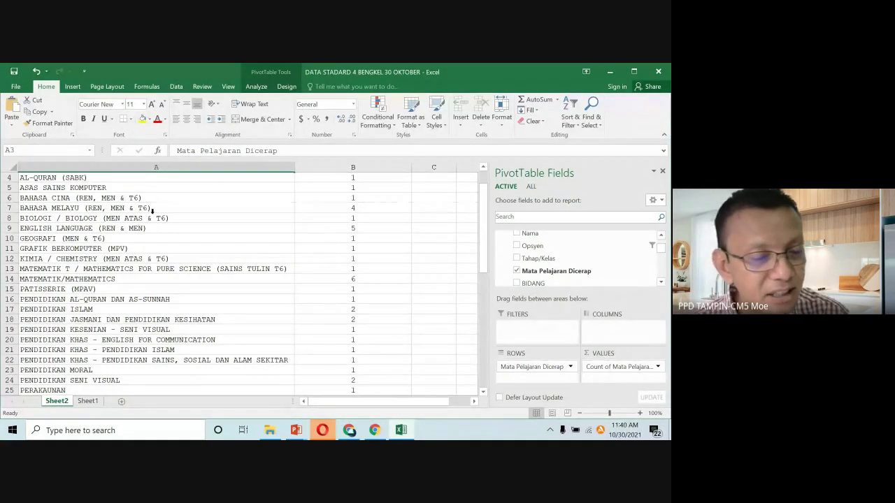
{"action": "scroll", "coordinate": [148, 210], "scroll_direction": "up", "scroll_amount": 1}
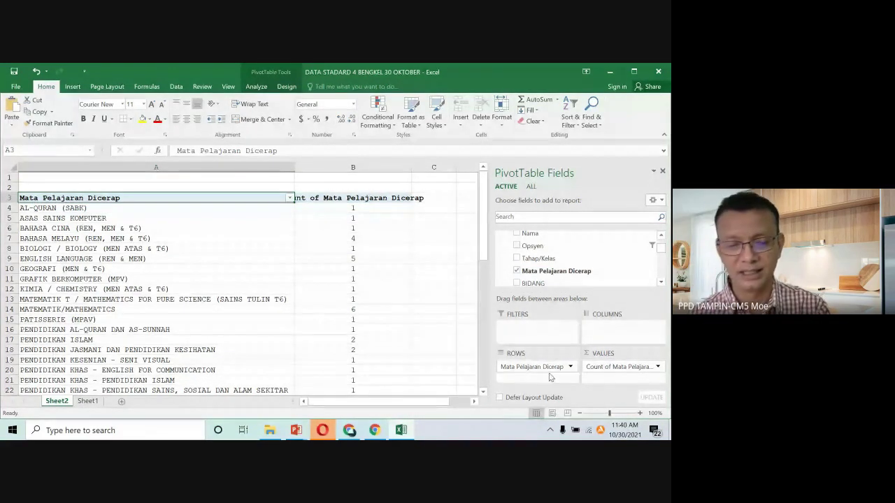
{"action": "mouse_move", "coordinate": [551, 368]}
{"action": "left_mouse_down"}
{"action": "mouse_move", "coordinate": [559, 273]}
{"action": "mouse_move", "coordinate": [549, 373]}
{"action": "left_mouse_up"}
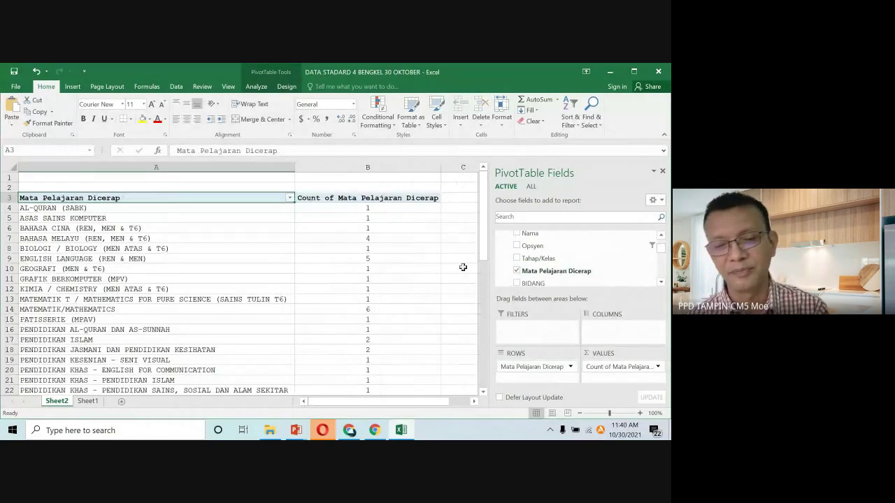
Narrow column B and wrap its text so the count heading fits on two lines
{"action": "left_click_drag", "start_coordinate": [441, 169], "coordinate": [398, 186]}
{"action": "left_click", "coordinate": [370, 167]}
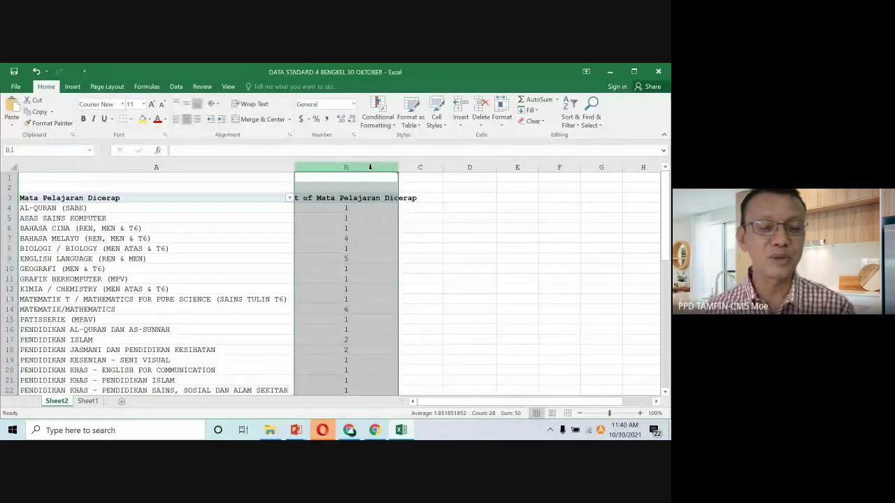
{"action": "left_click", "coordinate": [251, 104]}
{"action": "left_click", "coordinate": [313, 224]}
{"action": "left_click", "coordinate": [325, 208]}
{"action": "left_click", "coordinate": [189, 238]}
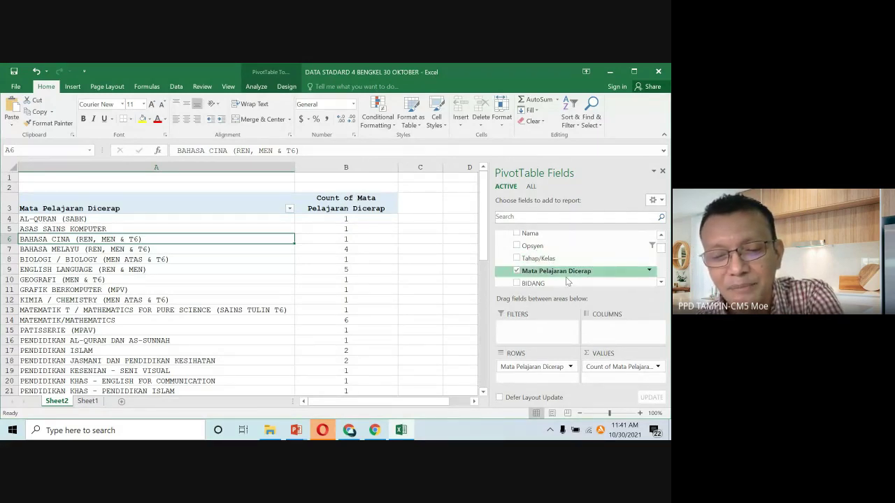
Add the BIDANG field to the PivotTable as a report filter above the subject counts
{"action": "left_click_drag", "start_coordinate": [563, 286], "coordinate": [535, 335]}
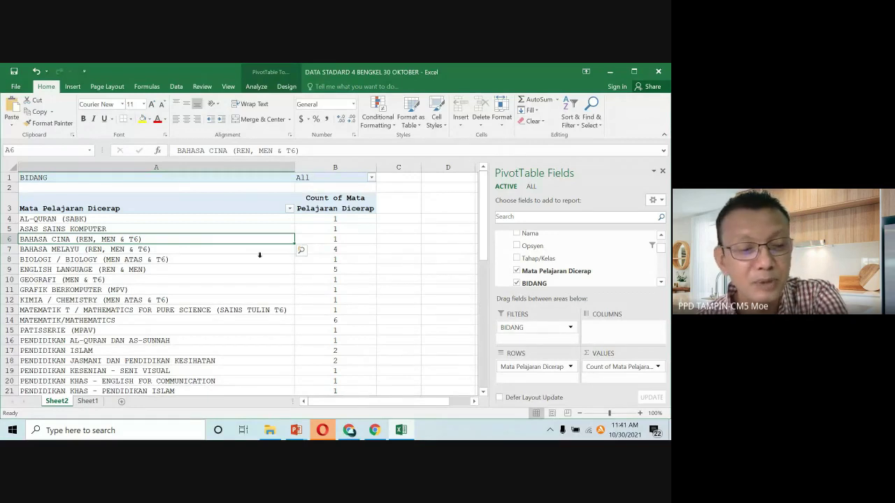
{"action": "scroll", "coordinate": [231, 269], "scroll_direction": "down", "scroll_amount": 1}
{"action": "scroll", "coordinate": [227, 270], "scroll_direction": "up", "scroll_amount": 1}
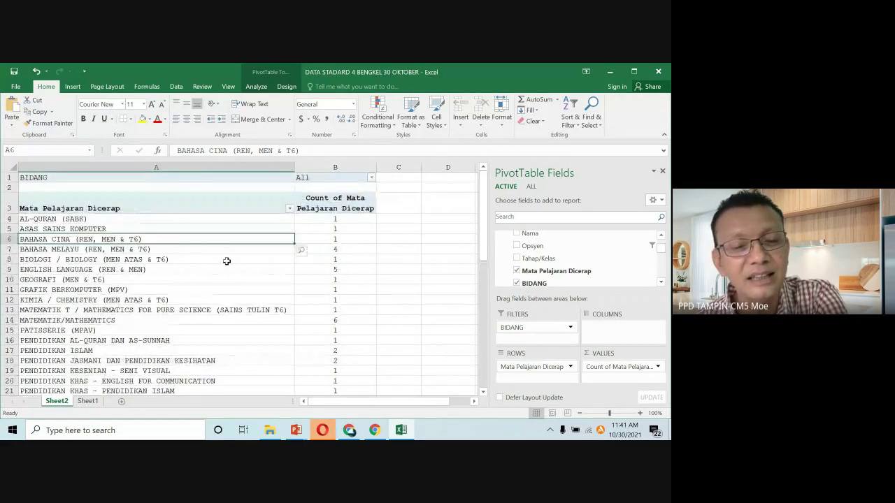
{"action": "left_click", "coordinate": [569, 328]}
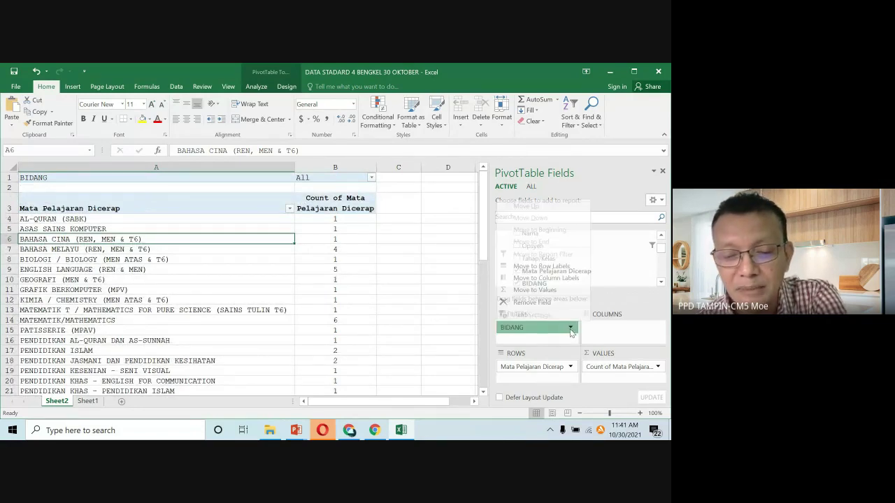
{"action": "left_click", "coordinate": [423, 312]}
{"action": "left_click", "coordinate": [288, 229]}
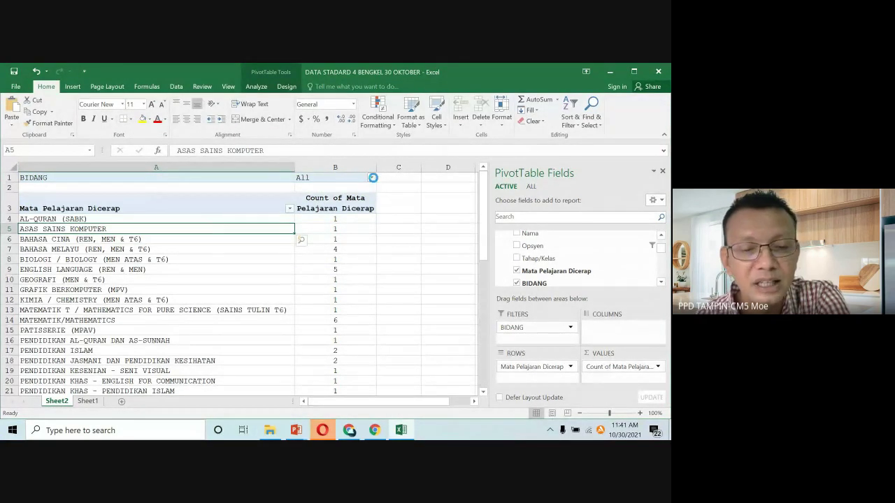
Filter the PivotTable by BIDANG to show only SAINS MATEMATIK
{"action": "left_click", "coordinate": [373, 178]}
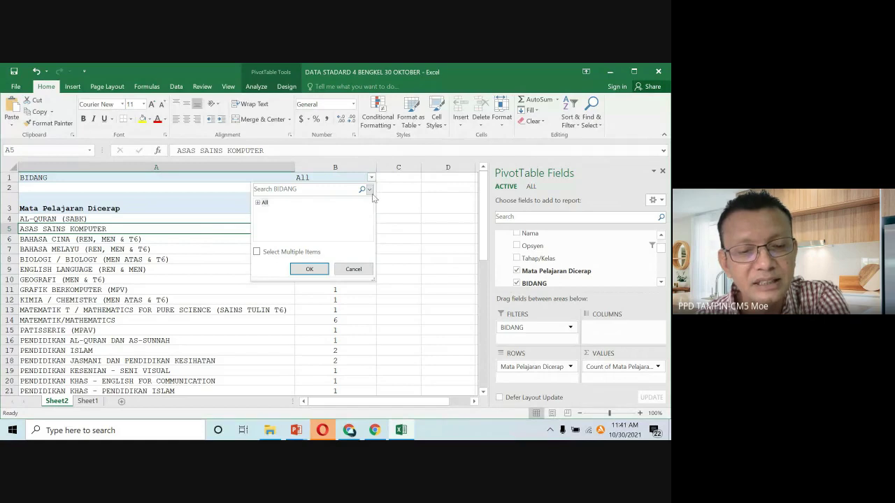
{"action": "left_click", "coordinate": [383, 196]}
{"action": "left_click", "coordinate": [372, 178]}
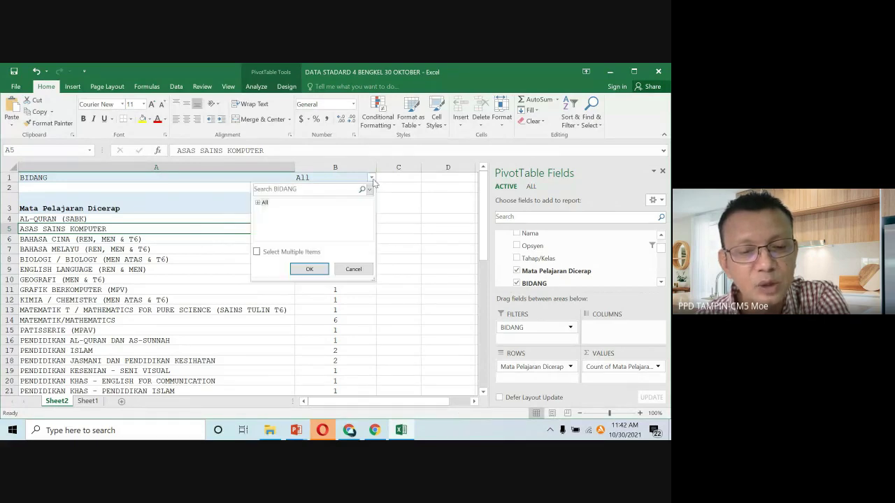
{"action": "left_click", "coordinate": [259, 203]}
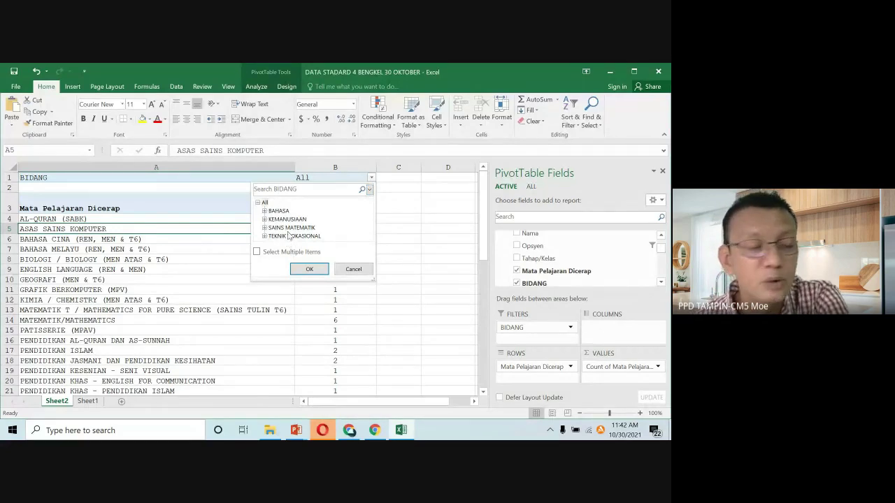
{"action": "left_click", "coordinate": [291, 229]}
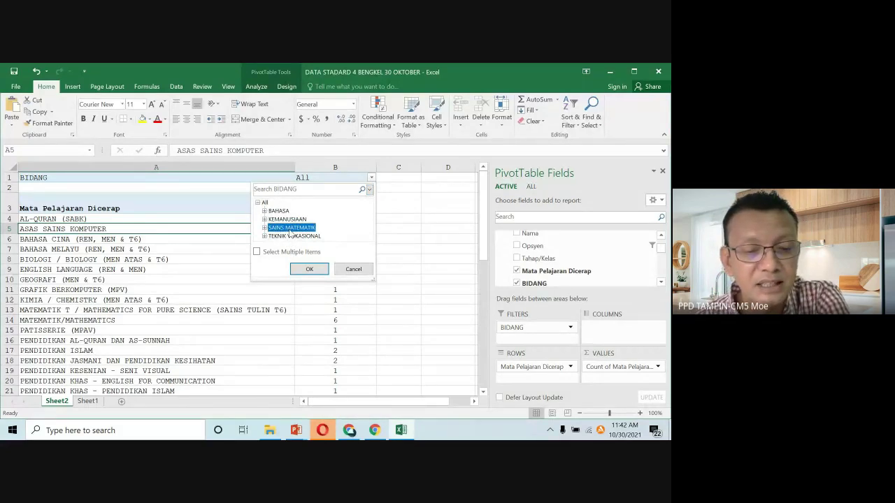
{"action": "left_click", "coordinate": [309, 269]}
{"action": "left_click", "coordinate": [221, 290]}
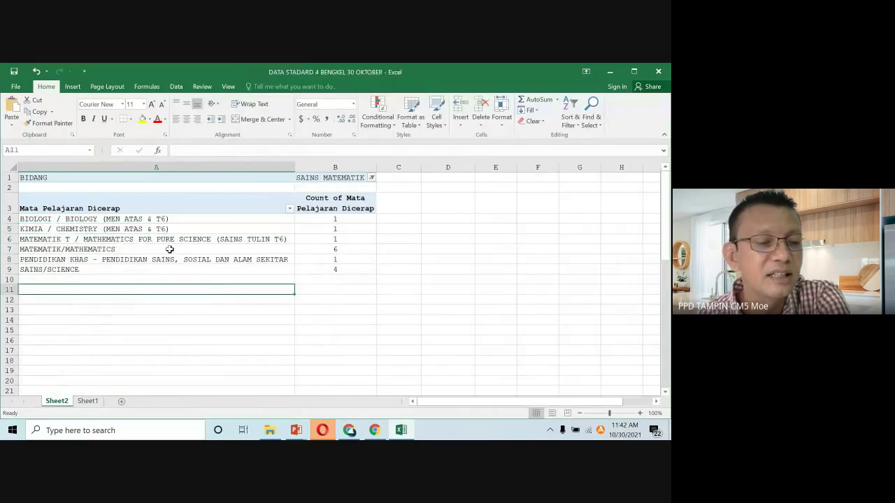
Examine the subjects listed under SAINS MATEMATIK and their counts, including the MATEMATIK/MATHEMATICS row
{"action": "left_click_drag", "start_coordinate": [170, 249], "coordinate": [302, 279]}
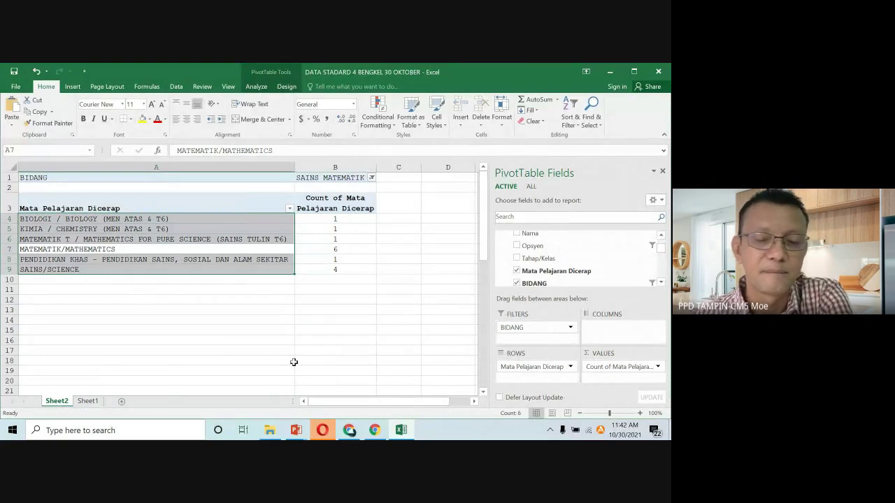
{"action": "key", "text": "shift+Return"}
{"action": "key", "text": "shift+Return"}
{"action": "left_click_drag", "start_coordinate": [211, 252], "coordinate": [216, 256]}
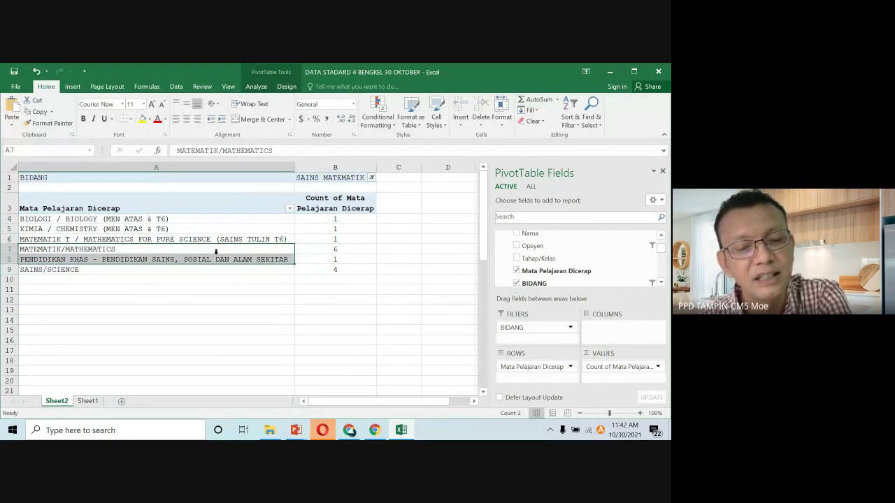
{"action": "left_click", "coordinate": [350, 253]}
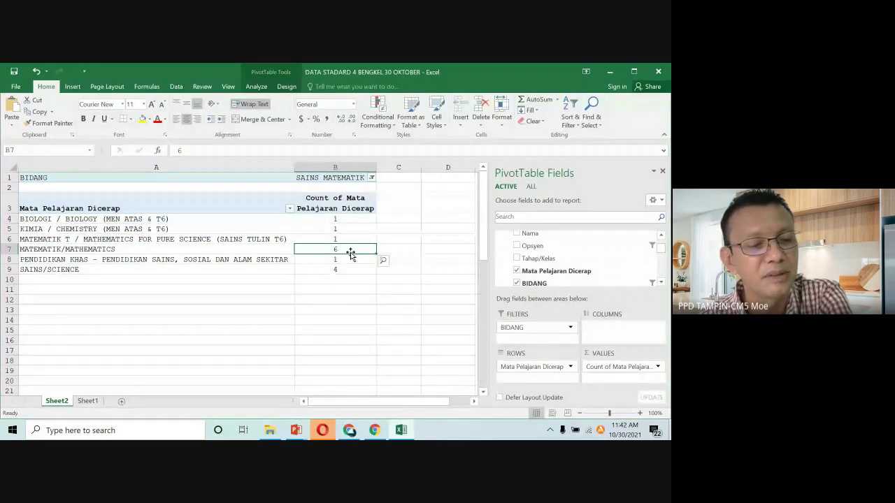
{"action": "left_click", "coordinate": [350, 239]}
{"action": "left_click", "coordinate": [343, 268]}
{"action": "left_click", "coordinate": [221, 252]}
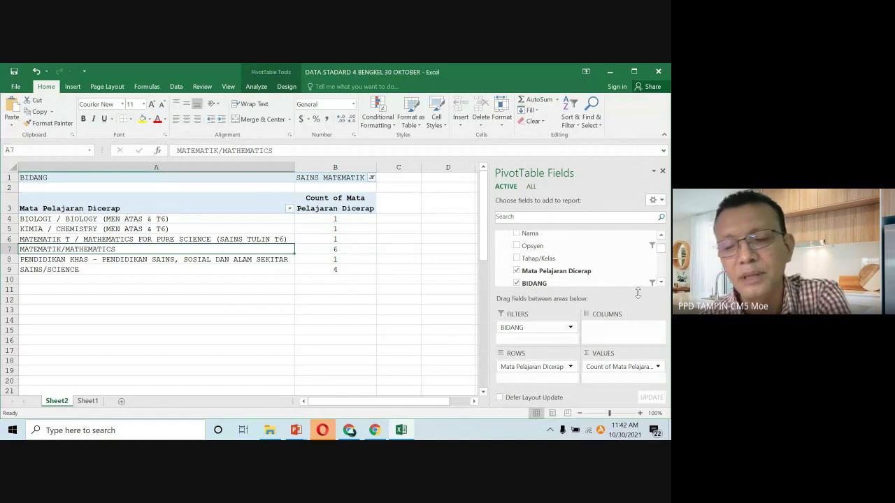
{"action": "scroll", "coordinate": [630, 262], "scroll_direction": "up", "scroll_amount": 1}
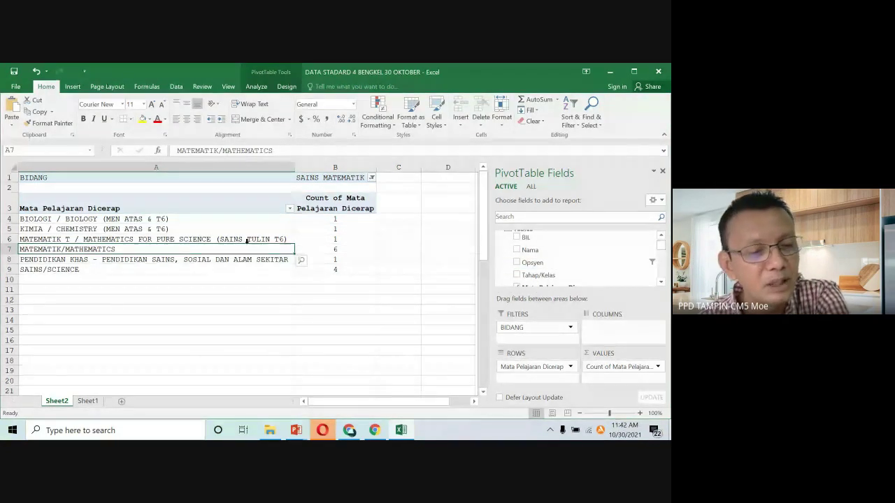
Change the BIDANG report filter to only BAHASA with multiple-item selection enabled, and check the listed subjects
{"action": "left_click", "coordinate": [372, 179]}
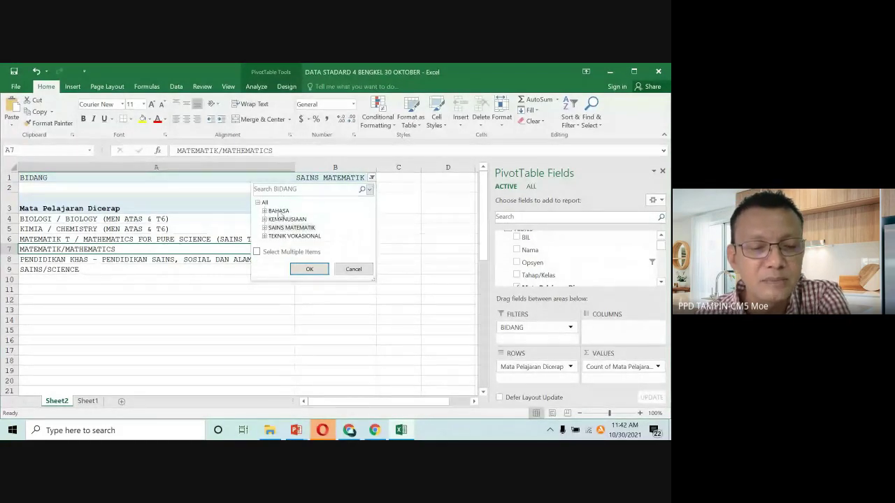
{"action": "left_click", "coordinate": [279, 211]}
{"action": "left_click", "coordinate": [257, 252]}
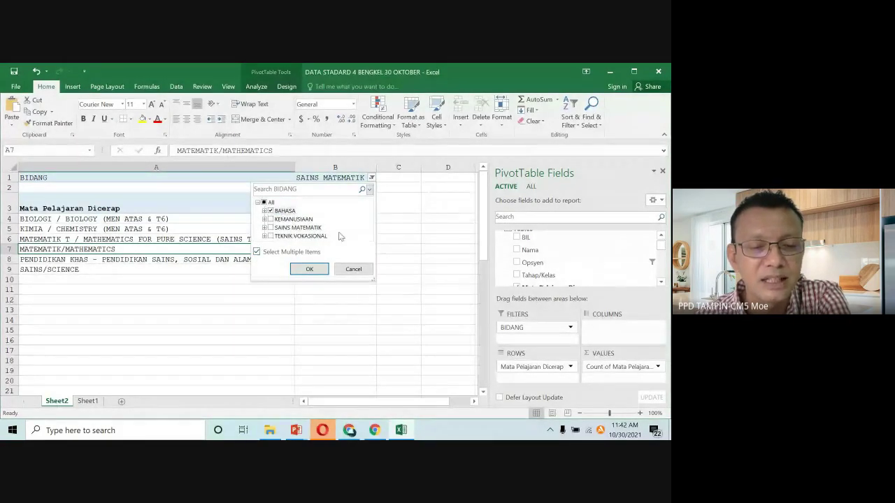
{"action": "left_click", "coordinate": [309, 269]}
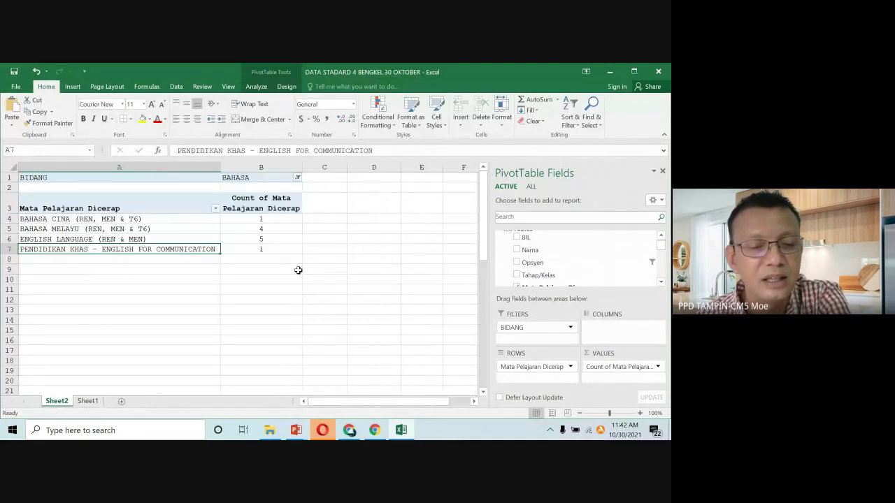
{"action": "left_click", "coordinate": [186, 235]}
{"action": "left_click", "coordinate": [187, 267]}
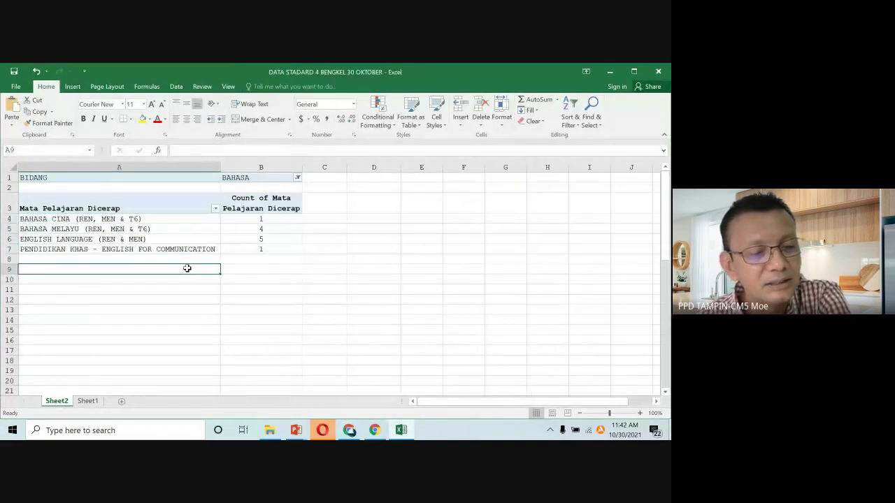
Change the BIDANG report filter from BAHASA to only KEMANUSIAAN
{"action": "left_click", "coordinate": [183, 232]}
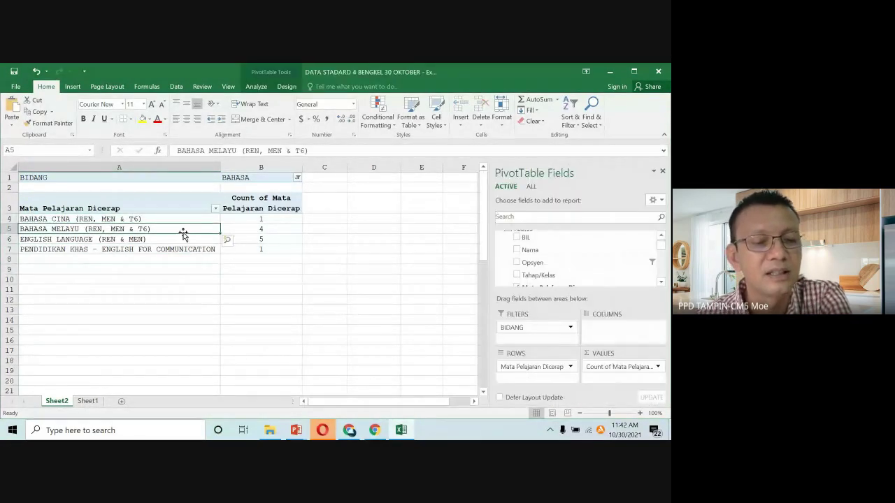
{"action": "left_click", "coordinate": [298, 179]}
{"action": "left_click", "coordinate": [184, 203]}
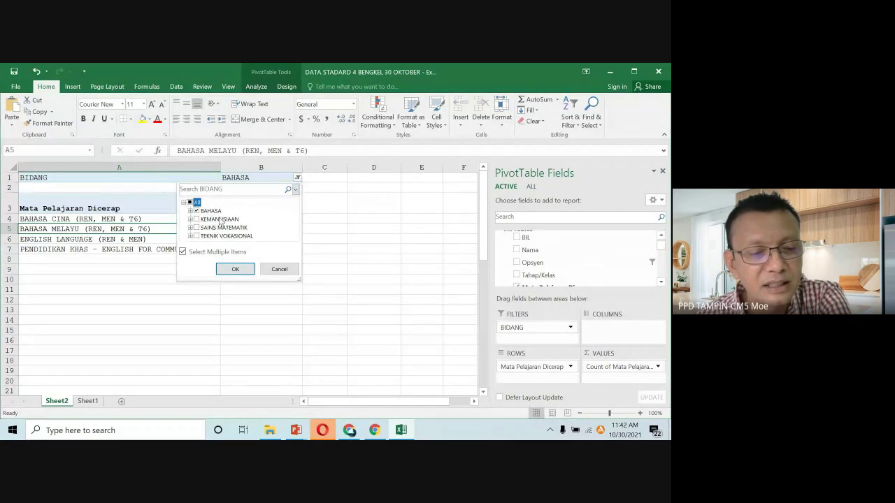
{"action": "left_click", "coordinate": [197, 211]}
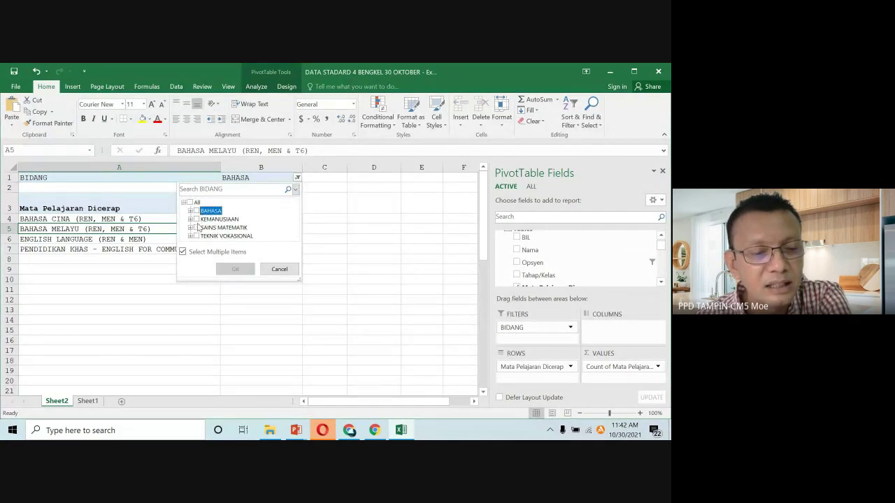
{"action": "left_click", "coordinate": [196, 219]}
{"action": "left_click", "coordinate": [235, 269]}
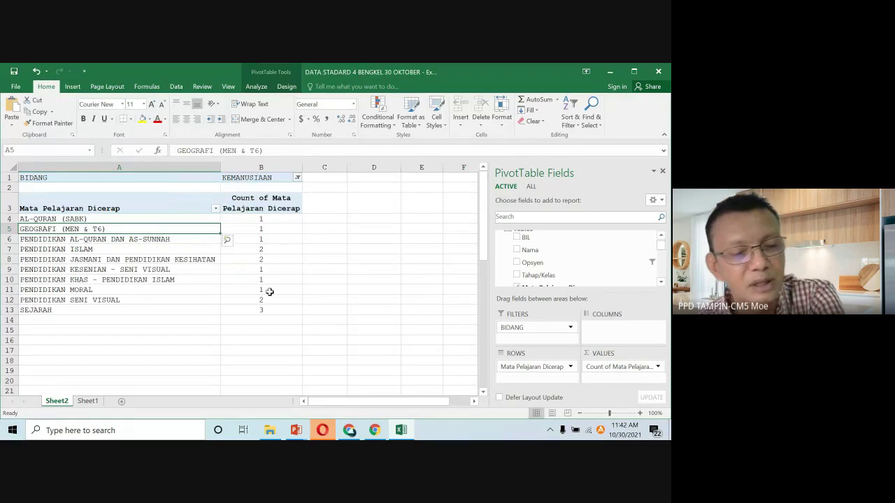
Add the Nama field to the PivotTable rows beneath Mata Pelajaran Dicerap to list the teachers for each subject
{"action": "left_click", "coordinate": [338, 301]}
{"action": "left_click", "coordinate": [102, 241]}
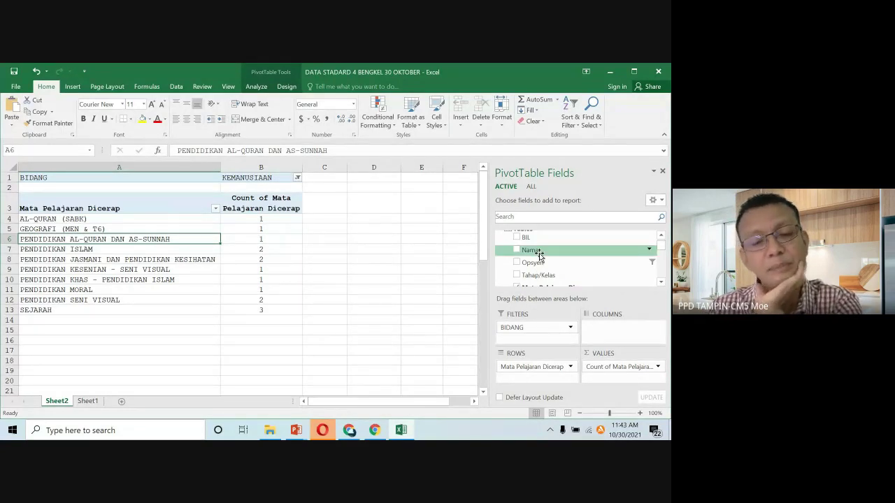
{"action": "scroll", "coordinate": [540, 256], "scroll_direction": "down", "scroll_amount": 1}
{"action": "left_click_drag", "start_coordinate": [556, 279], "coordinate": [539, 369]}
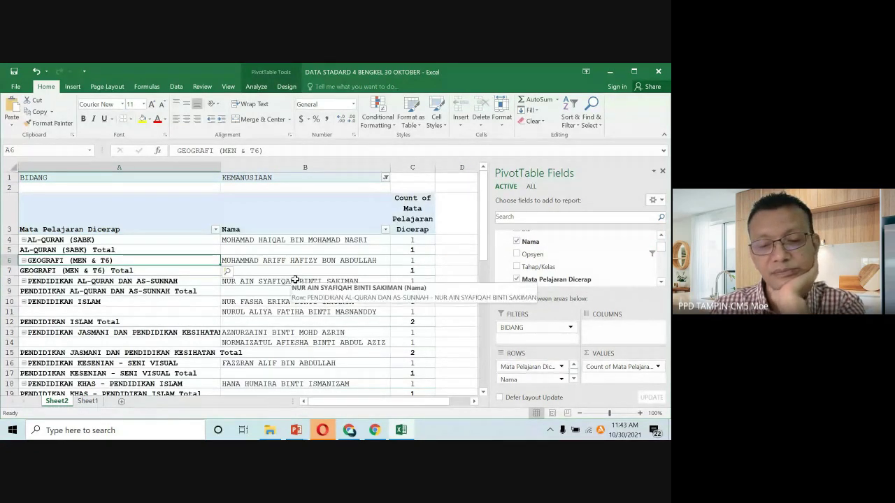
{"action": "left_click", "coordinate": [119, 312]}
{"action": "left_click", "coordinate": [137, 262]}
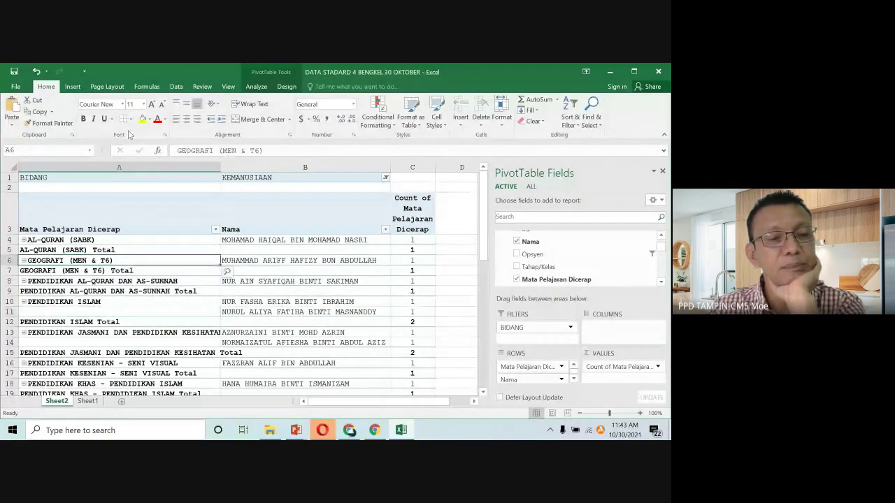
Hide the PivotTable's subtotals and turn grand totals off for rows and columns
{"action": "left_click", "coordinate": [151, 271]}
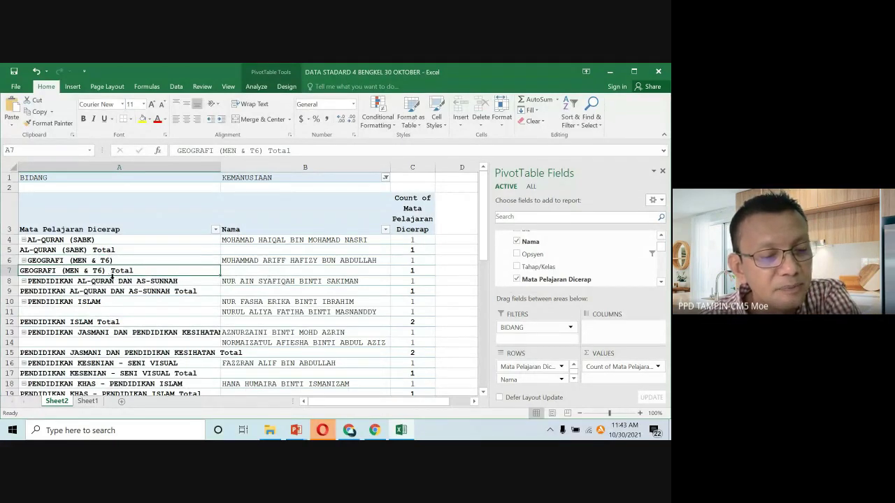
{"action": "left_click", "coordinate": [124, 325]}
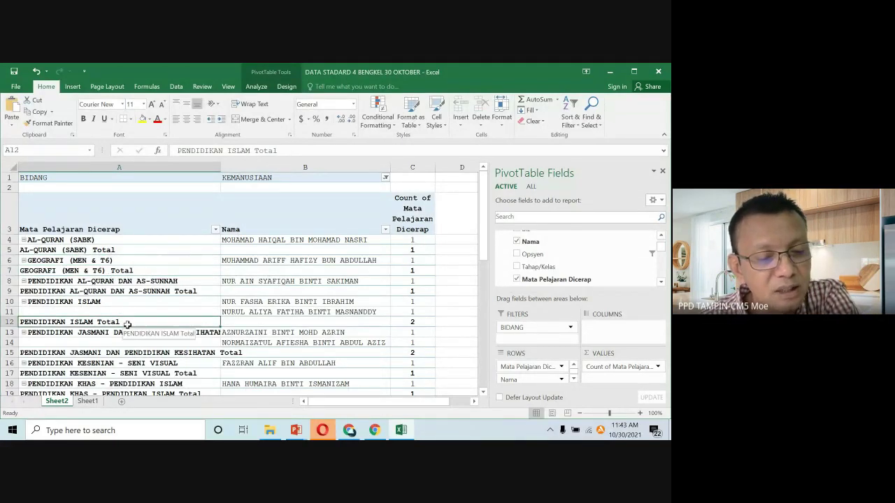
{"action": "left_click", "coordinate": [272, 329]}
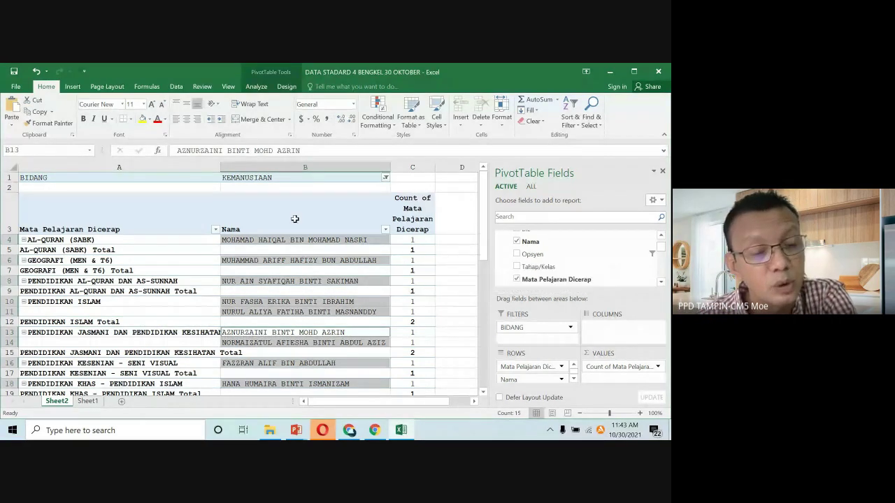
{"action": "left_click", "coordinate": [132, 280]}
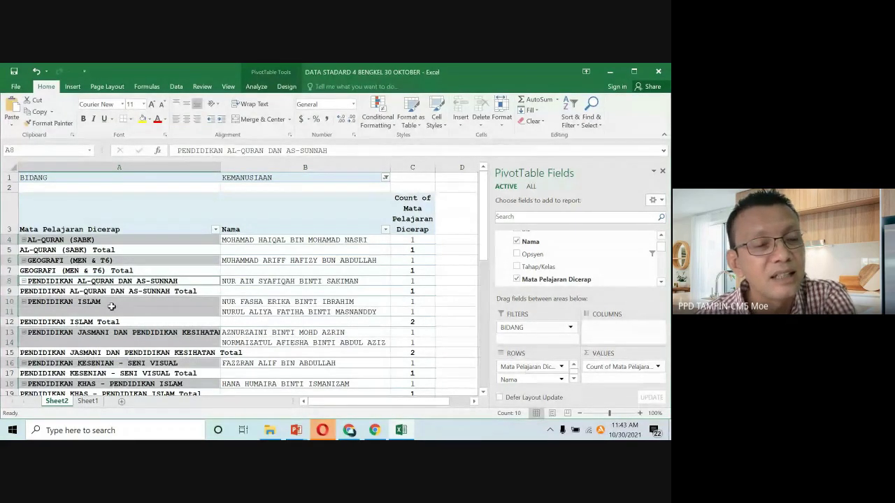
{"action": "left_click", "coordinate": [279, 89]}
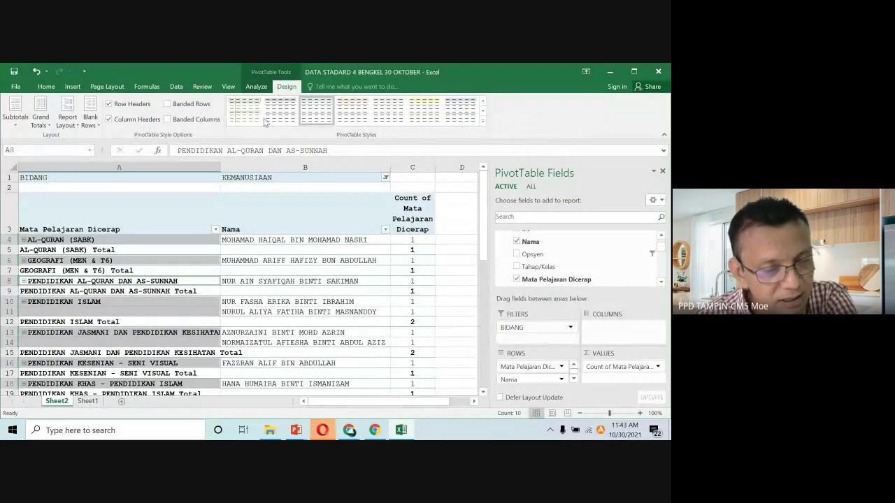
{"action": "left_click", "coordinate": [254, 87]}
{"action": "left_click", "coordinate": [295, 88]}
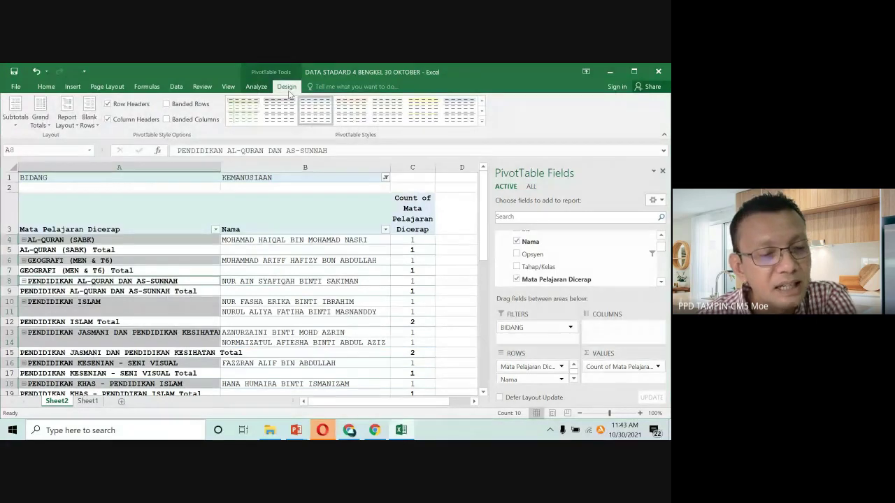
{"action": "left_click", "coordinate": [15, 126]}
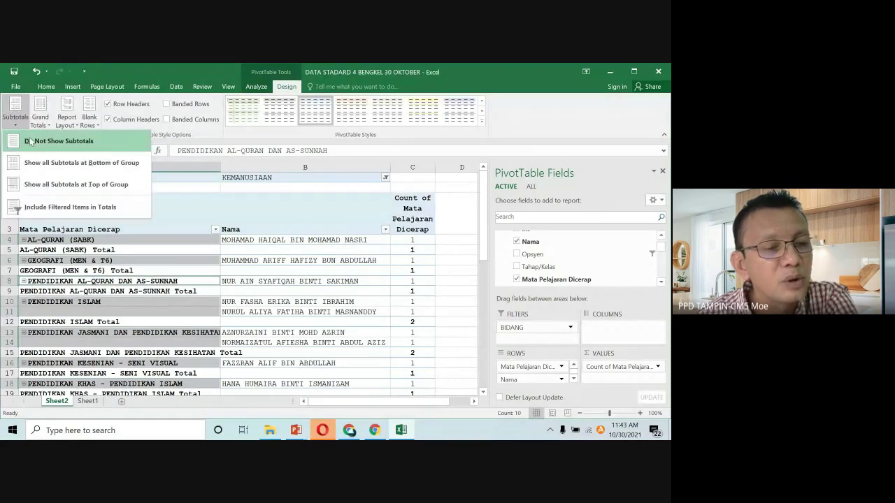
{"action": "left_click", "coordinate": [43, 141]}
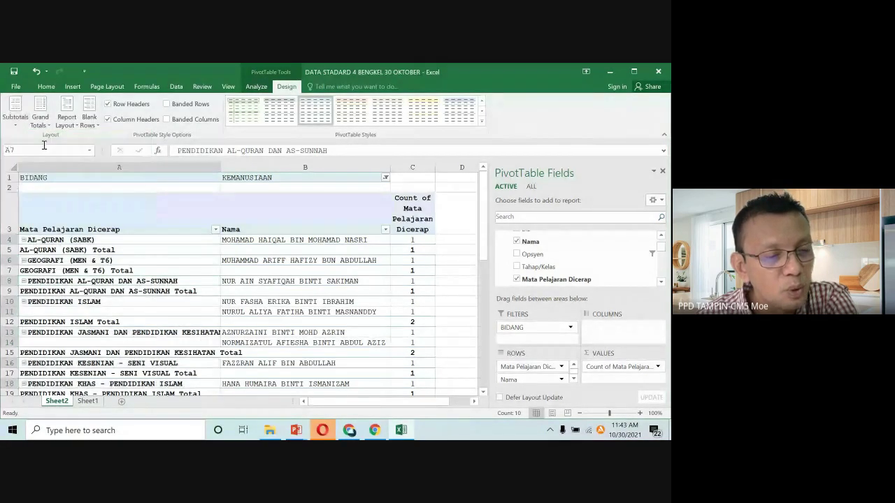
{"action": "left_click", "coordinate": [40, 112]}
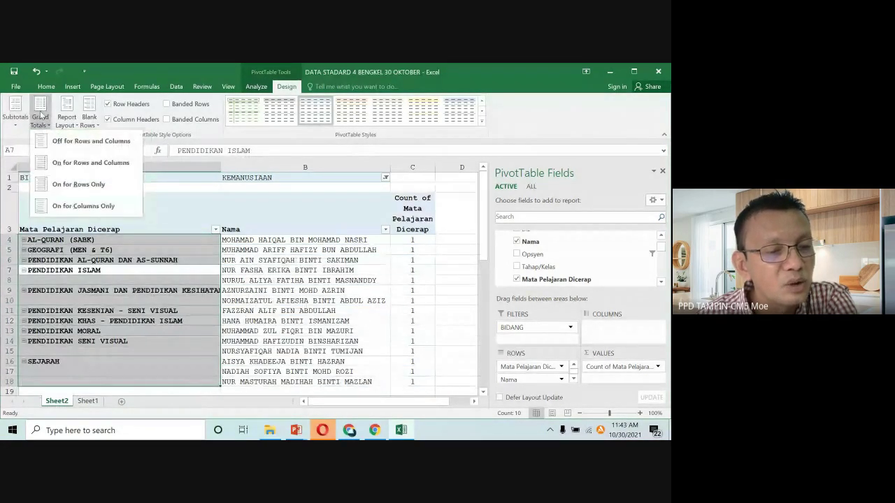
{"action": "left_click", "coordinate": [62, 145]}
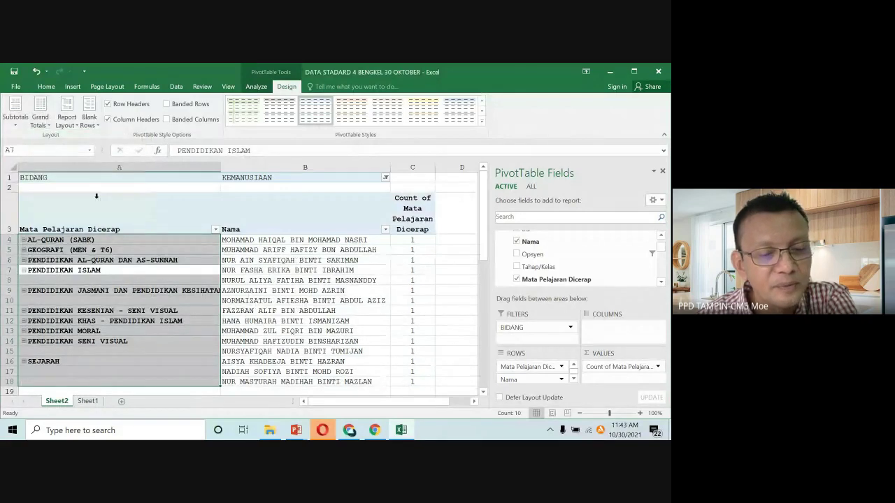
Add the Taraf field to the PivotTable rows after Nama and narrow the field list pane to reveal more columns
{"action": "left_click", "coordinate": [129, 258]}
{"action": "key", "text": "Down"}
{"action": "key", "text": "Right"}
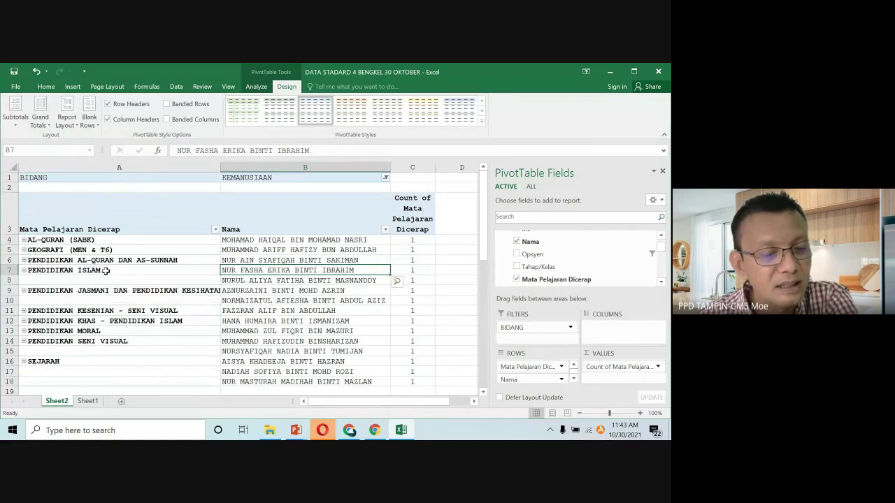
{"action": "scroll", "coordinate": [166, 250], "scroll_direction": "down", "scroll_amount": 1}
{"action": "scroll", "coordinate": [166, 250], "scroll_direction": "up", "scroll_amount": 1}
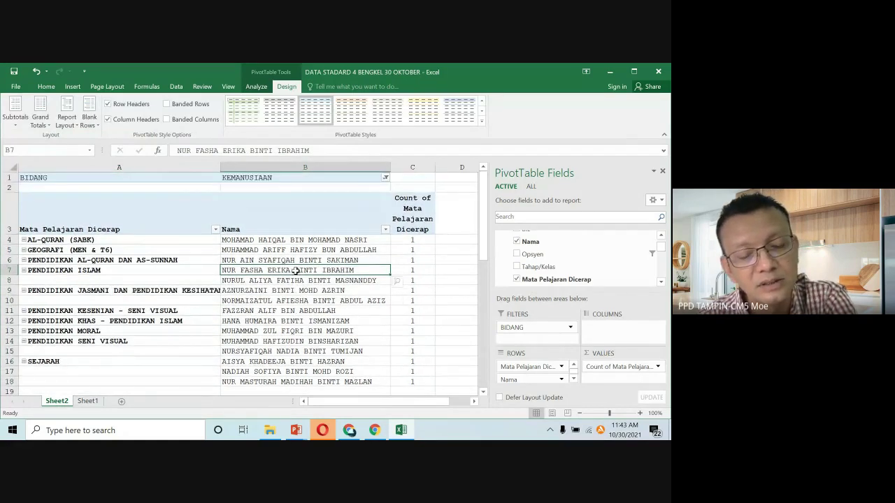
{"action": "left_click", "coordinate": [327, 313]}
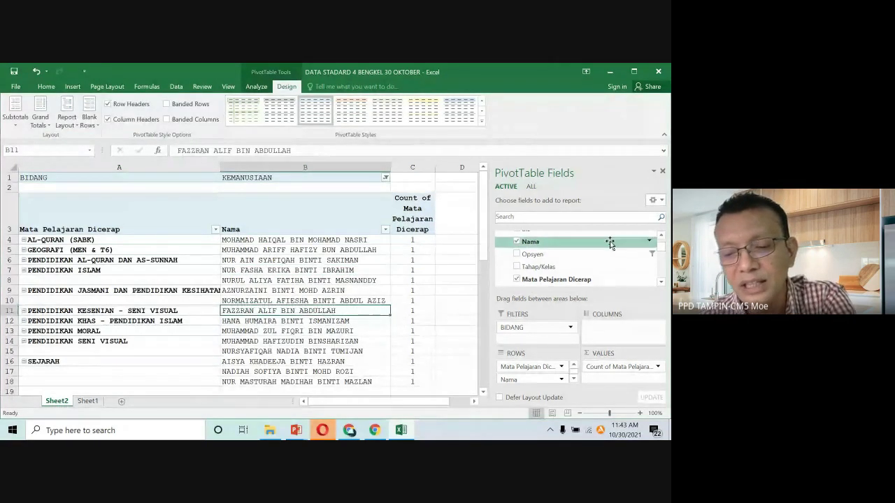
{"action": "scroll", "coordinate": [662, 253], "scroll_direction": "down", "scroll_amount": 1}
{"action": "left_click_drag", "start_coordinate": [662, 252], "coordinate": [661, 274]}
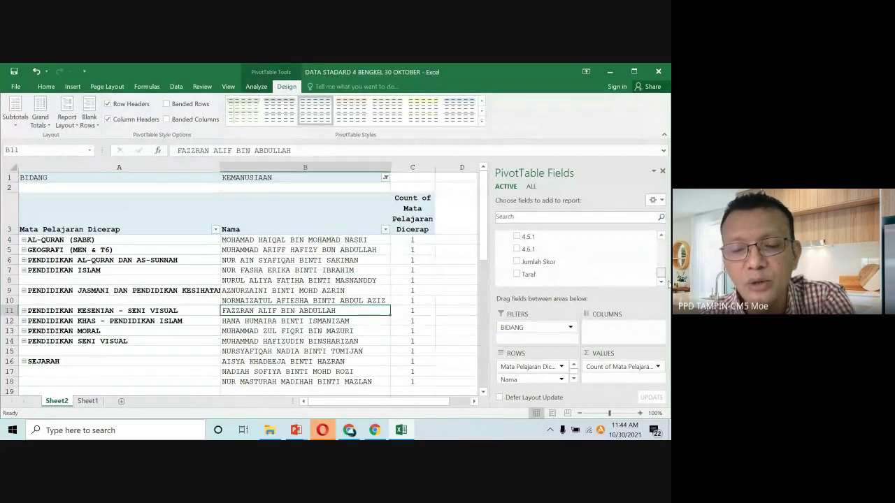
{"action": "left_click_drag", "start_coordinate": [555, 272], "coordinate": [526, 388]}
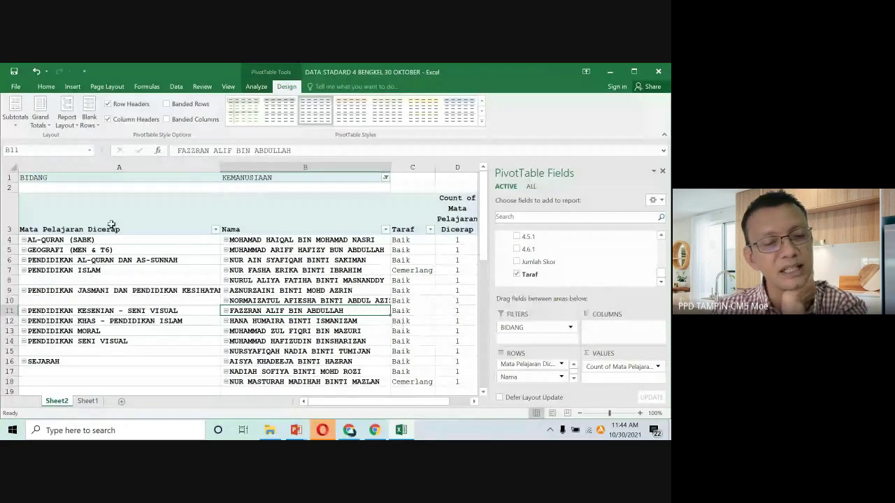
{"action": "left_click_drag", "start_coordinate": [489, 301], "coordinate": [532, 299]}
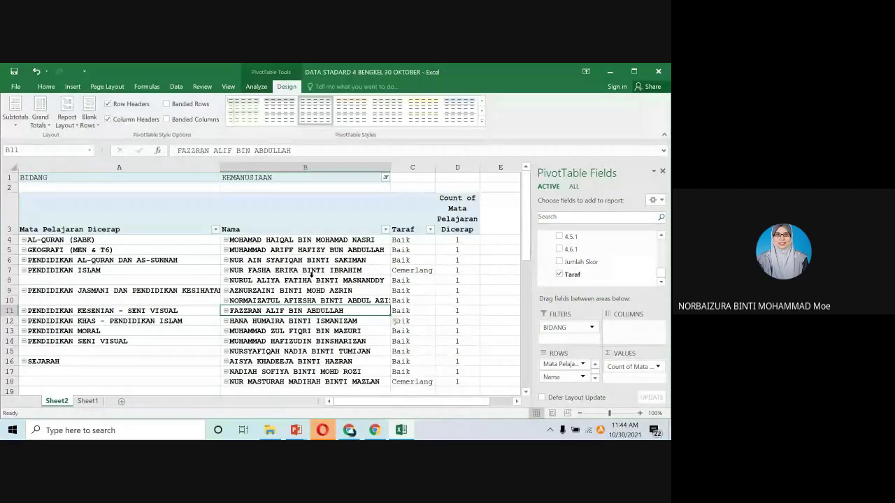
Undo the recent PivotTable field, layout and filter changes until the BIDANG filter is back to All
{"action": "left_click", "coordinate": [39, 68]}
{"action": "left_click", "coordinate": [39, 68]}
{"action": "left_click", "coordinate": [39, 68]}
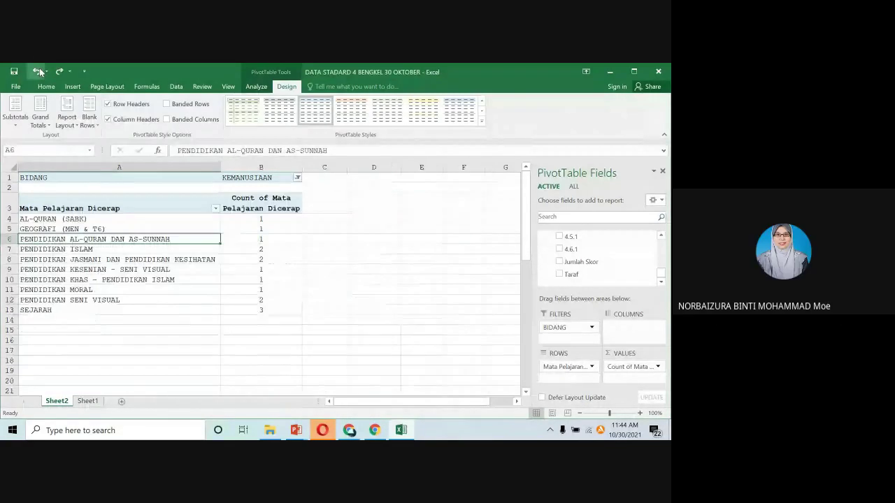
{"action": "left_click", "coordinate": [39, 68]}
{"action": "left_click", "coordinate": [39, 67]}
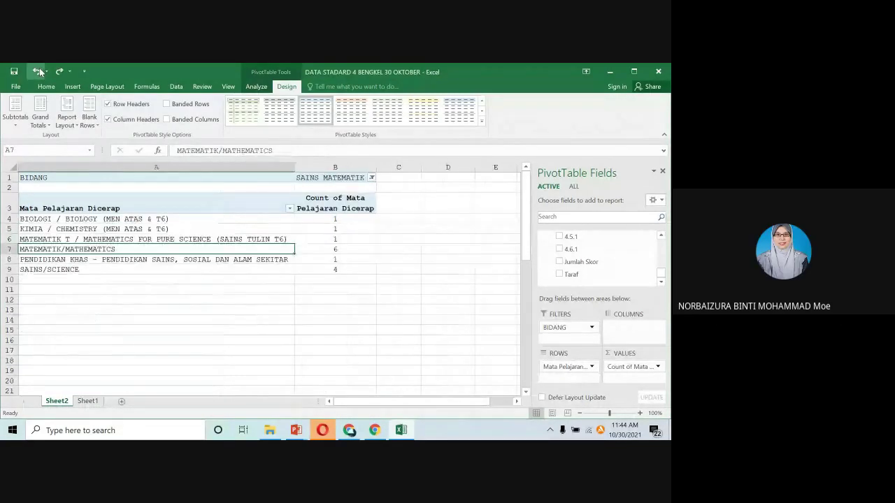
{"action": "left_click", "coordinate": [39, 68]}
{"action": "left_click", "coordinate": [39, 68]}
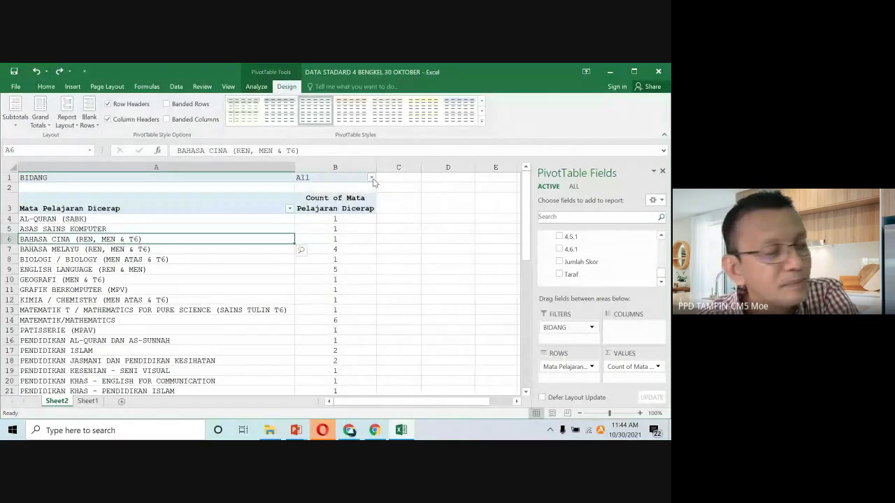
Expand the All item in the BIDANG report filter and filter the PivotTable to the single item BAHASA
{"action": "left_click", "coordinate": [423, 240]}
{"action": "left_click", "coordinate": [238, 238]}
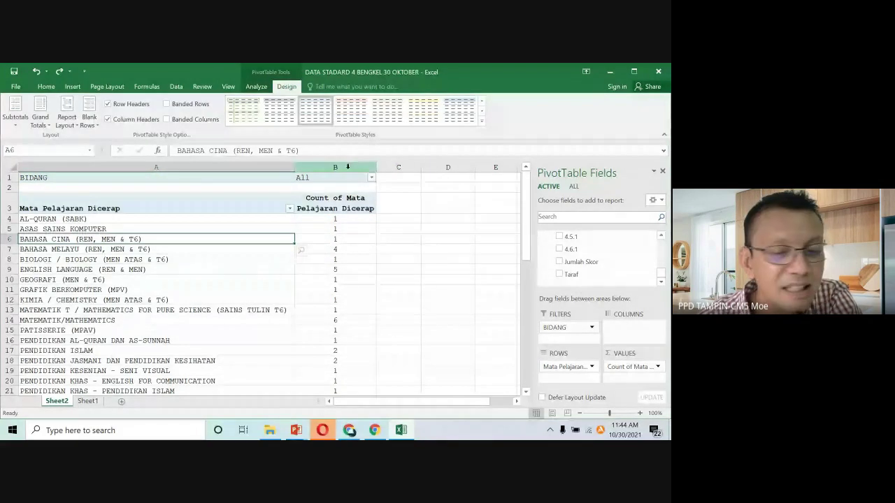
{"action": "left_click", "coordinate": [371, 177]}
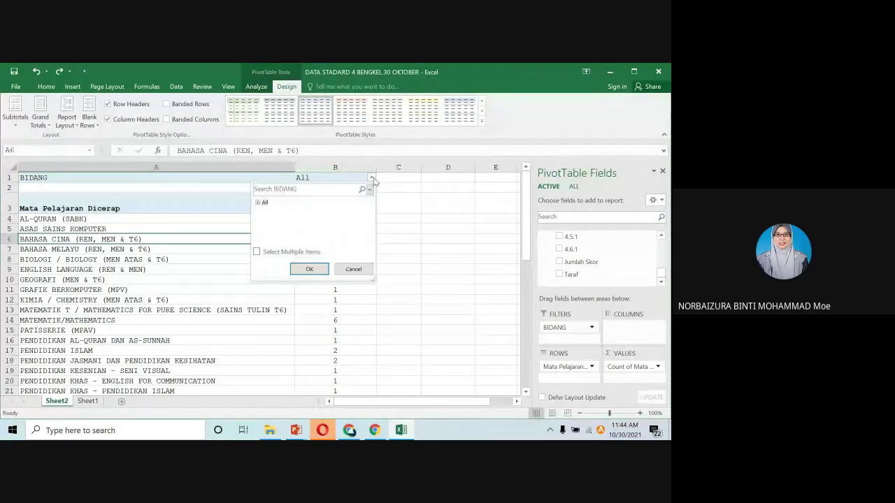
{"action": "left_click", "coordinate": [258, 203]}
{"action": "left_click", "coordinate": [258, 204]}
{"action": "left_click", "coordinate": [258, 203]}
{"action": "left_click", "coordinate": [258, 204]}
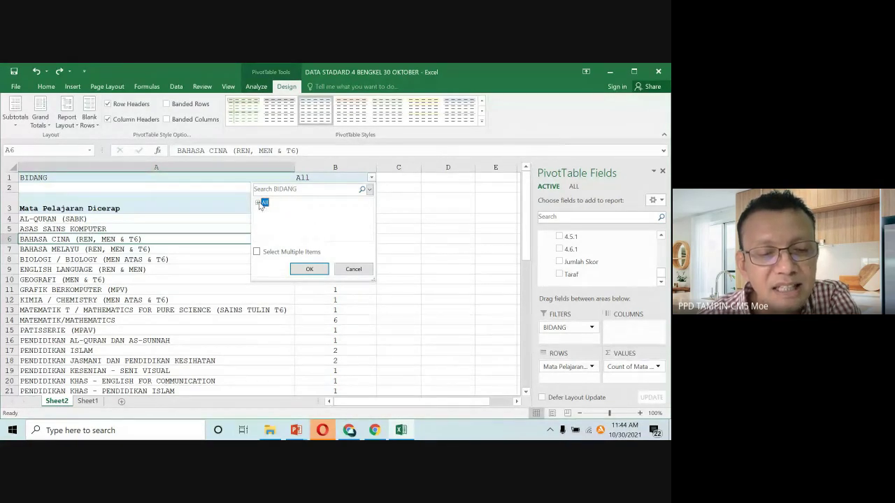
{"action": "left_click", "coordinate": [259, 203]}
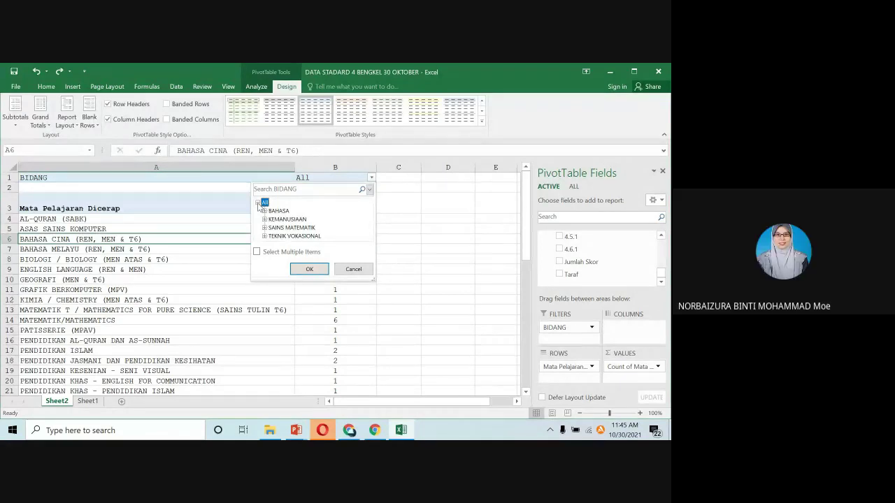
{"action": "left_click", "coordinate": [288, 228]}
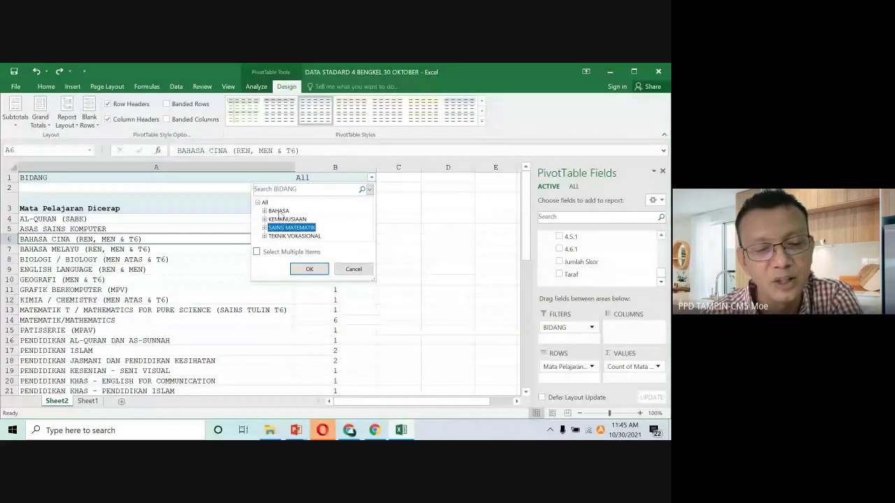
{"action": "left_click", "coordinate": [279, 211]}
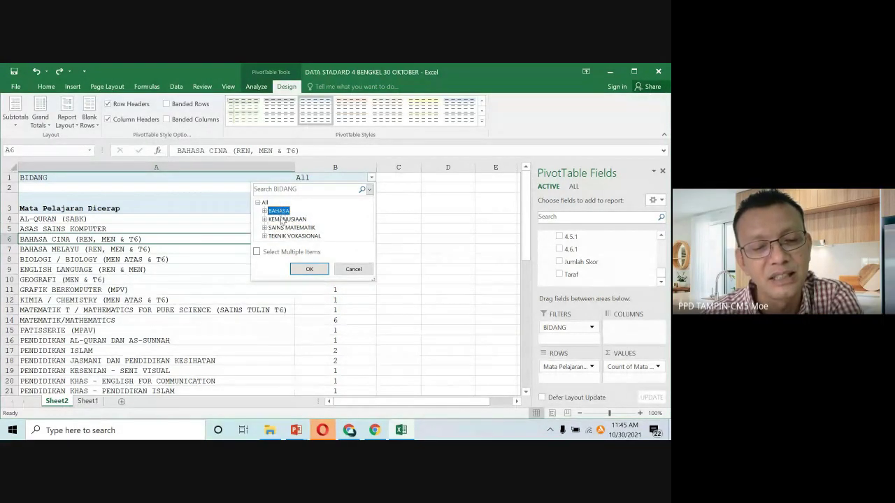
{"action": "left_click", "coordinate": [308, 270]}
Examine the subjects listed under BAHASA, including the BAHASA MELAYU and ENGLISH LANGUAGE rows, and their counts
{"action": "left_click", "coordinate": [207, 265]}
{"action": "left_click_drag", "start_coordinate": [176, 219], "coordinate": [175, 249]}
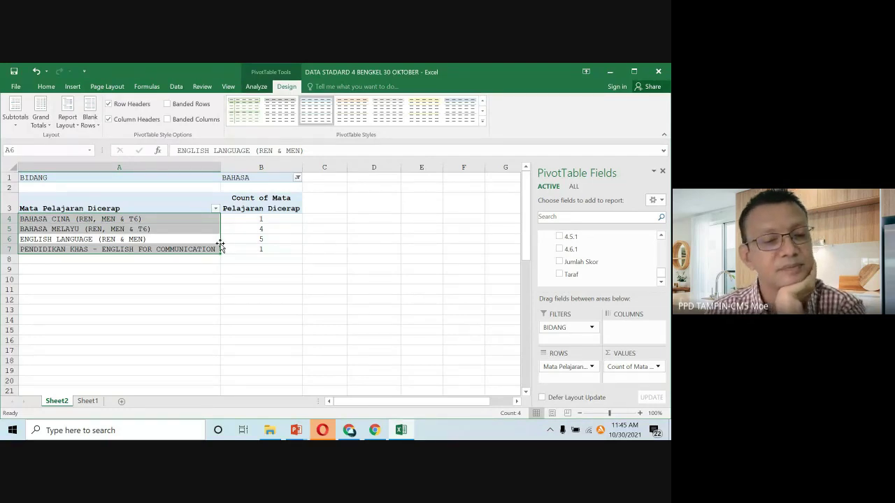
{"action": "left_click", "coordinate": [183, 249]}
{"action": "left_click", "coordinate": [168, 230]}
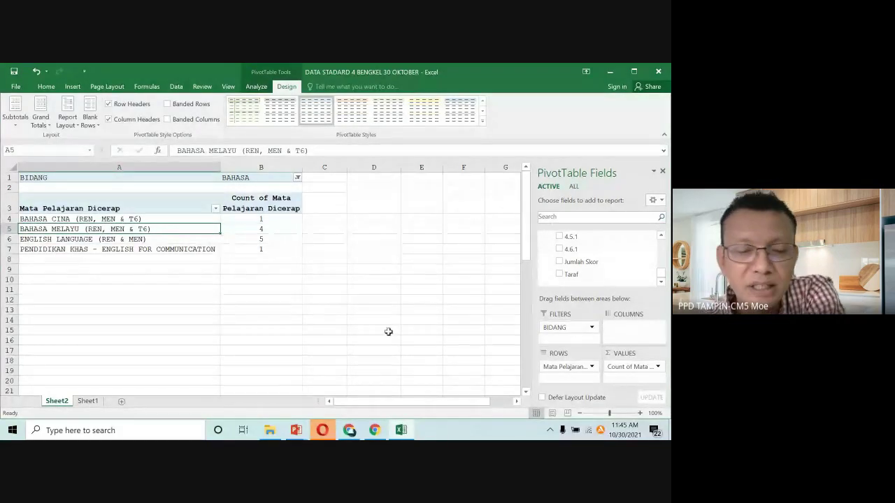
{"action": "left_click", "coordinate": [145, 241]}
{"action": "left_click_drag", "start_coordinate": [583, 334], "coordinate": [299, 283]}
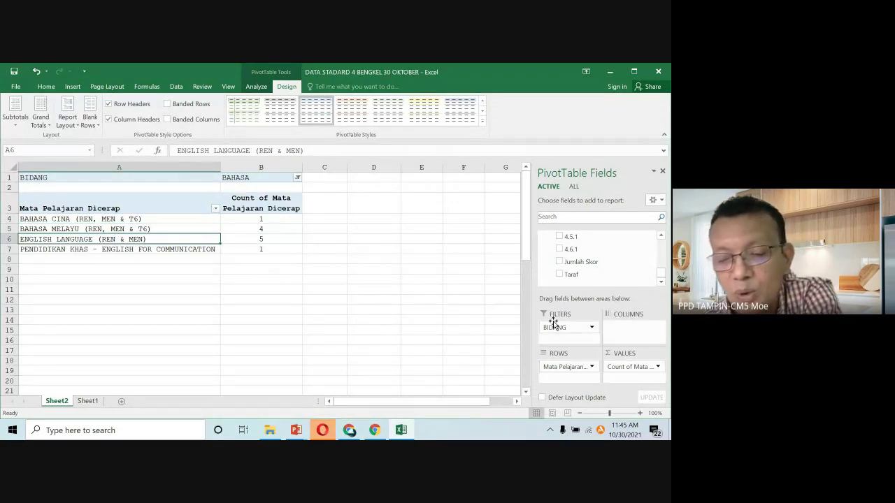
Add the 4.6.1 field to the PivotTable values and check its sums for the BAHASA subjects
{"action": "left_click_drag", "start_coordinate": [661, 283], "coordinate": [663, 281]}
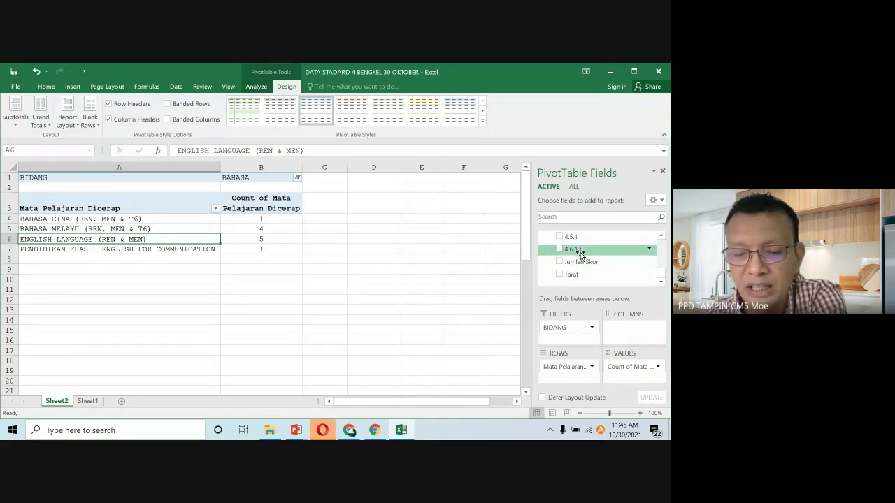
{"action": "left_click_drag", "start_coordinate": [583, 253], "coordinate": [618, 376]}
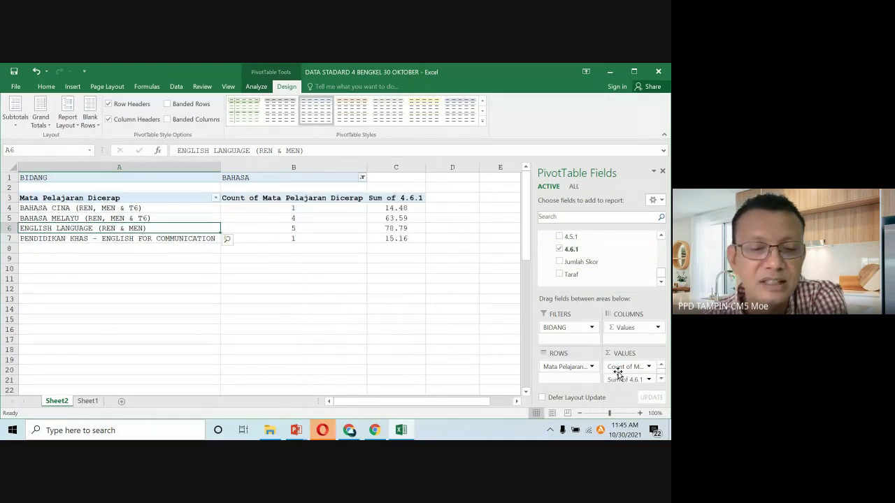
{"action": "left_click", "coordinate": [396, 208]}
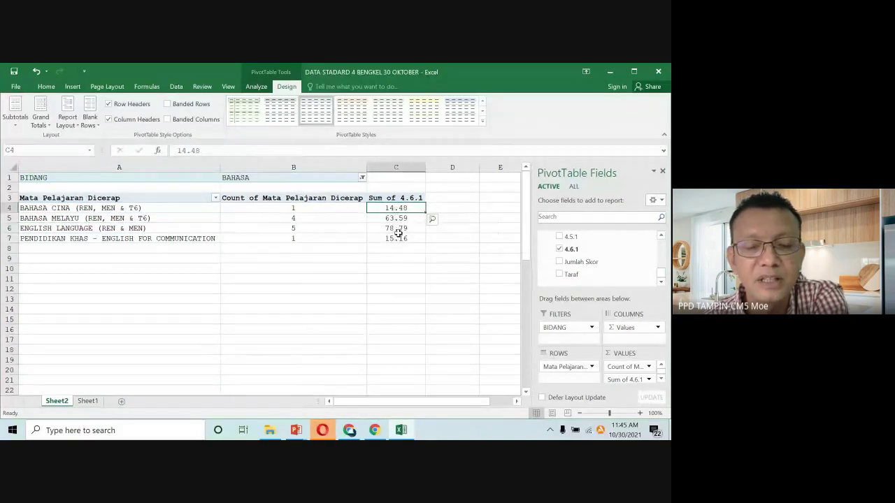
{"action": "left_click", "coordinate": [398, 239]}
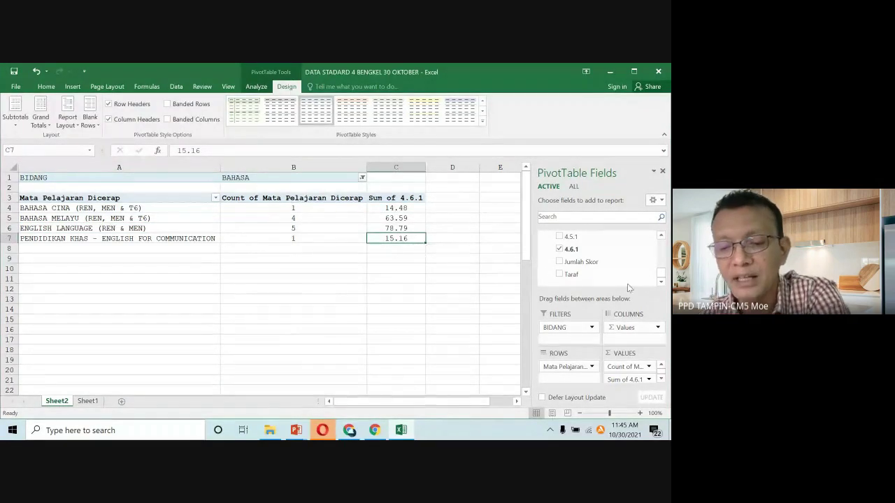
Add the Nama field to the PivotTable rows after Mata Pelajaran Dicerap and narrow the count column
{"action": "left_click_drag", "start_coordinate": [662, 274], "coordinate": [662, 258]}
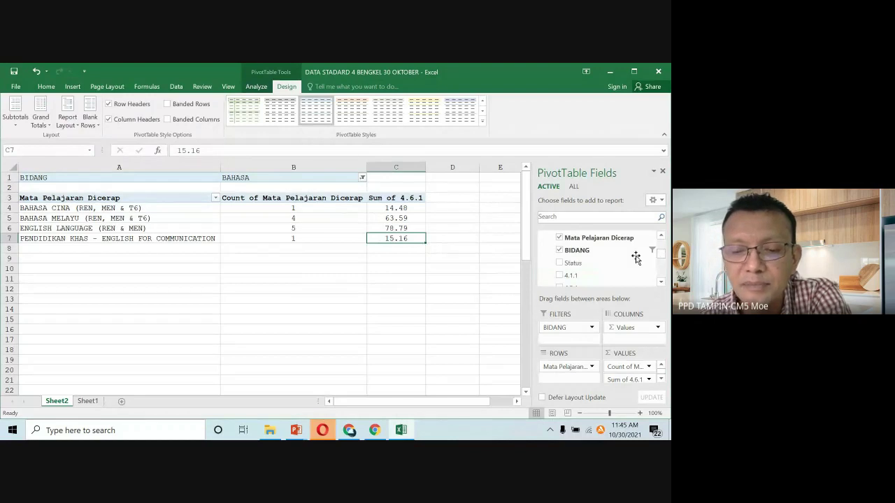
{"action": "scroll", "coordinate": [612, 255], "scroll_direction": "up", "scroll_amount": 5}
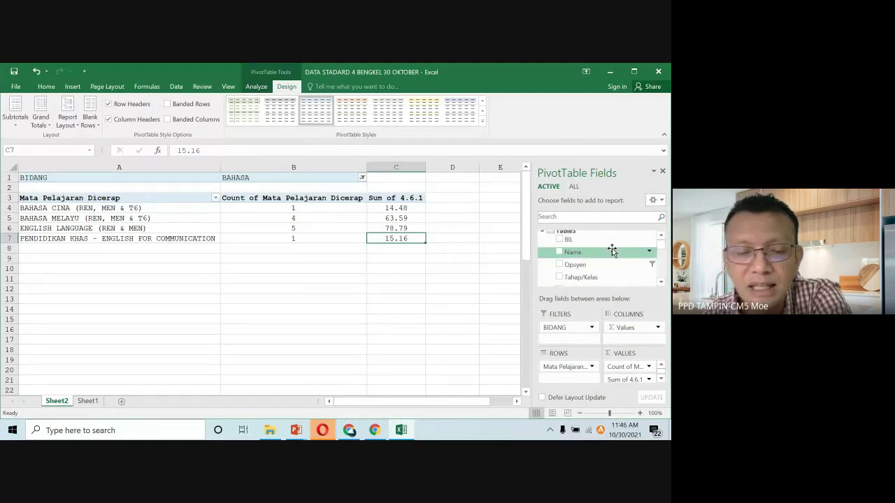
{"action": "left_click_drag", "start_coordinate": [612, 252], "coordinate": [560, 377]}
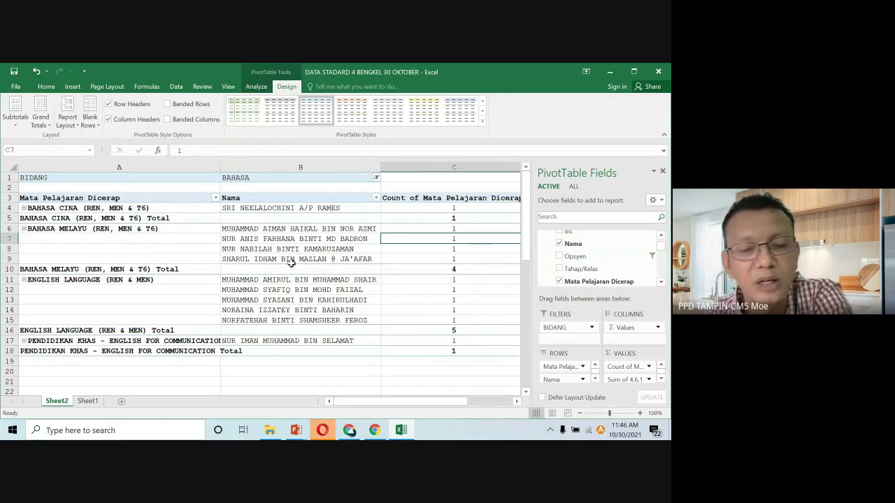
{"action": "left_click_drag", "start_coordinate": [386, 401], "coordinate": [411, 403]}
{"action": "left_click_drag", "start_coordinate": [322, 167], "coordinate": [302, 172]}
{"action": "left_click", "coordinate": [221, 217]}
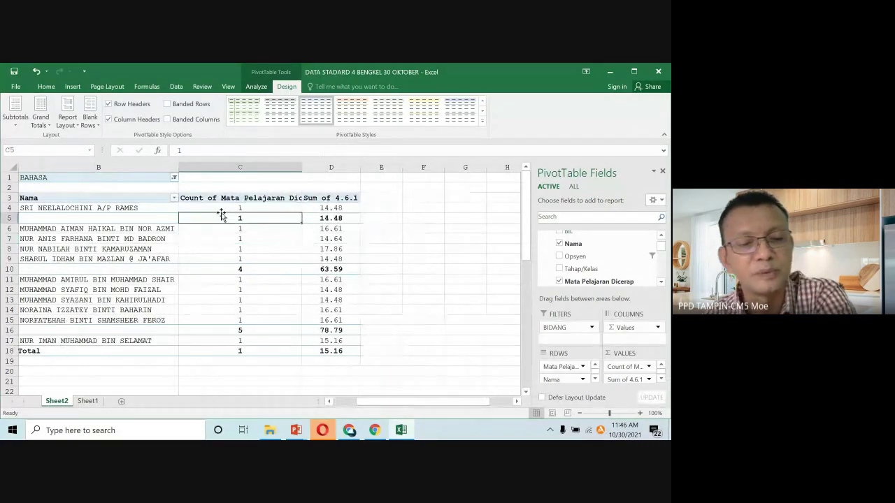
Remove Sum of 4.6.1 from the PivotTable values and Nama from the rows
{"action": "left_click_drag", "start_coordinate": [624, 379], "coordinate": [588, 276]}
{"action": "left_click_drag", "start_coordinate": [552, 379], "coordinate": [581, 286]}
{"action": "left_click", "coordinate": [564, 366]}
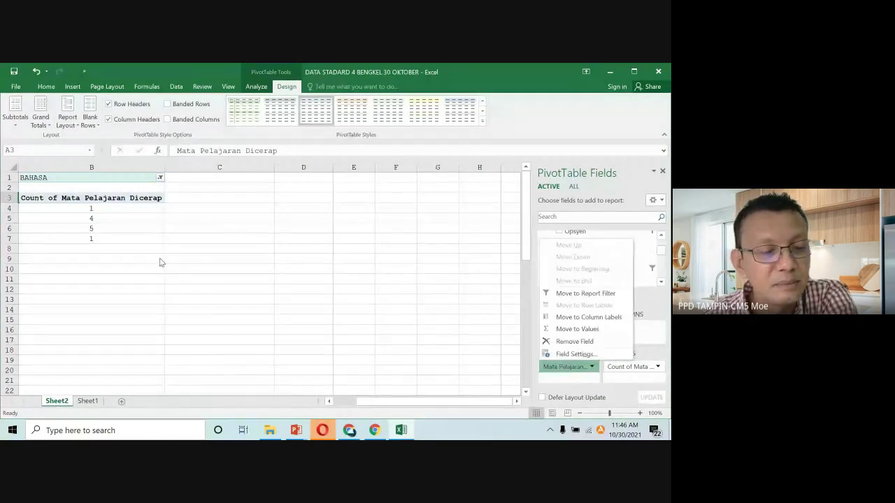
{"action": "left_click", "coordinate": [124, 240]}
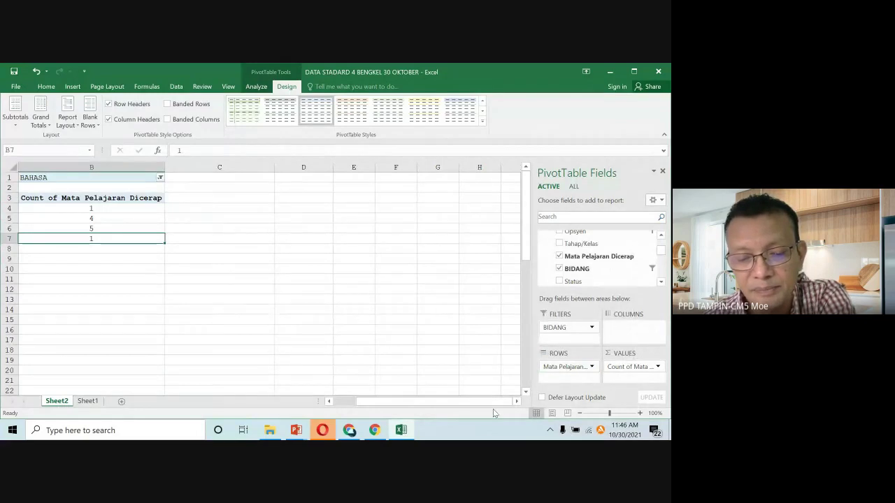
{"action": "left_click_drag", "start_coordinate": [491, 403], "coordinate": [465, 403]}
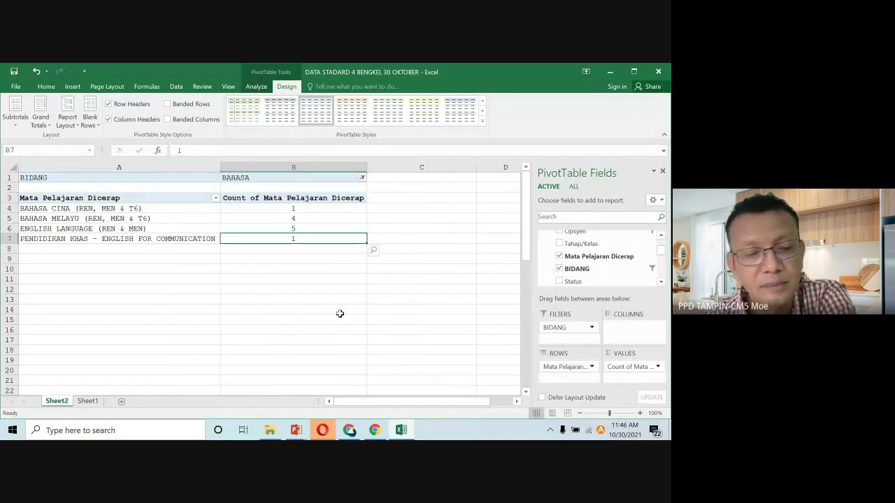
{"action": "left_click", "coordinate": [248, 272]}
{"action": "left_click", "coordinate": [231, 213]}
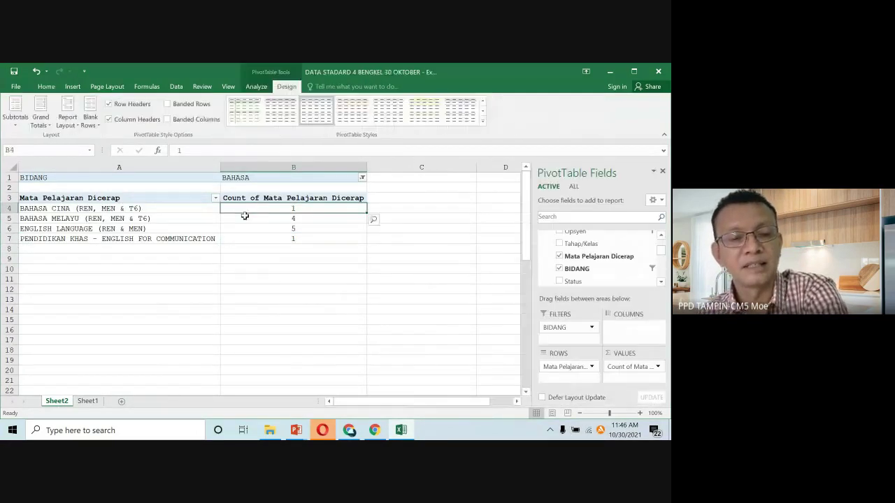
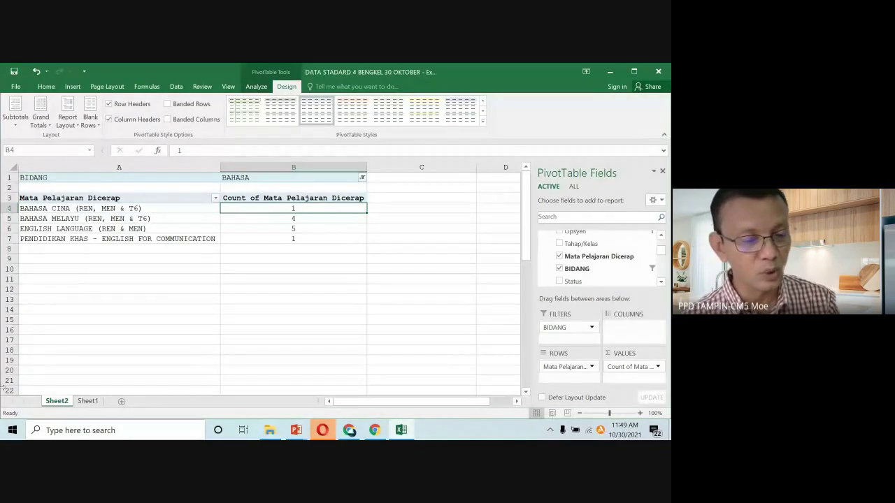
Look at the source table on Sheet1, return to Sheet2 and narrow the PivotTable's count column
{"action": "left_click", "coordinate": [84, 405]}
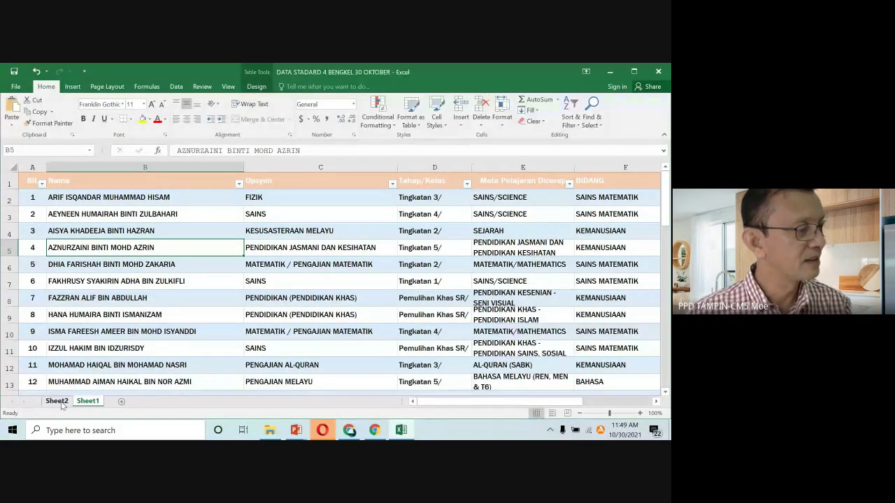
{"action": "left_click", "coordinate": [58, 403]}
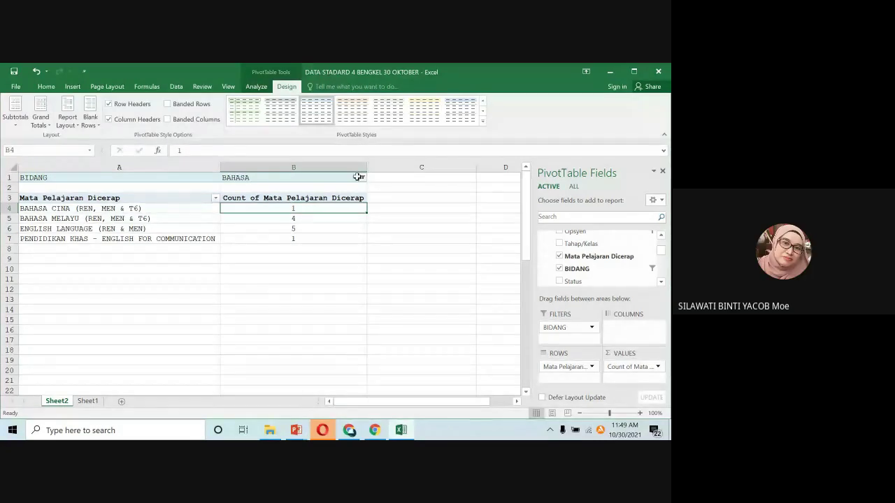
{"action": "left_click_drag", "start_coordinate": [364, 168], "coordinate": [343, 169]}
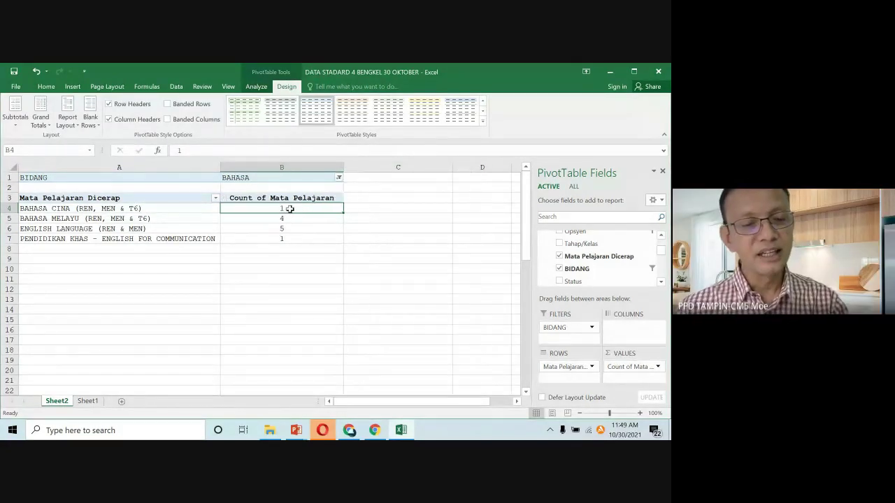
{"action": "left_click", "coordinate": [215, 213]}
{"action": "left_click", "coordinate": [286, 218]}
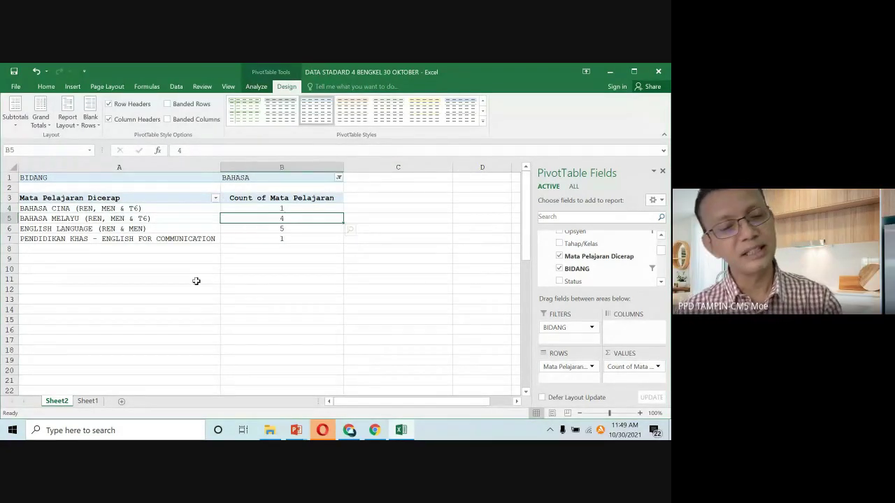
Remove the BIDANG report filter and replace Mata Pelajaran Dicerap with BIDANG as the only PivotTable row field
{"action": "left_click_drag", "start_coordinate": [569, 327], "coordinate": [577, 245]}
{"action": "left_click_drag", "start_coordinate": [565, 364], "coordinate": [581, 259]}
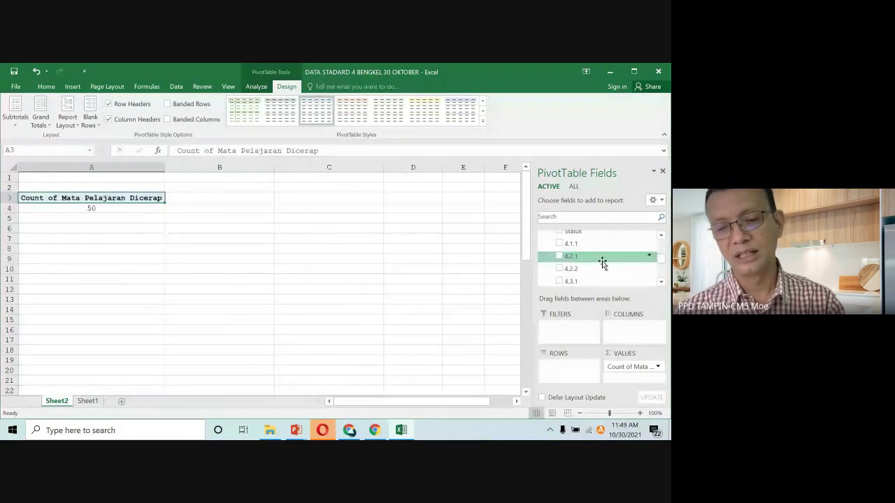
{"action": "scroll", "coordinate": [665, 260], "scroll_direction": "up", "scroll_amount": 1}
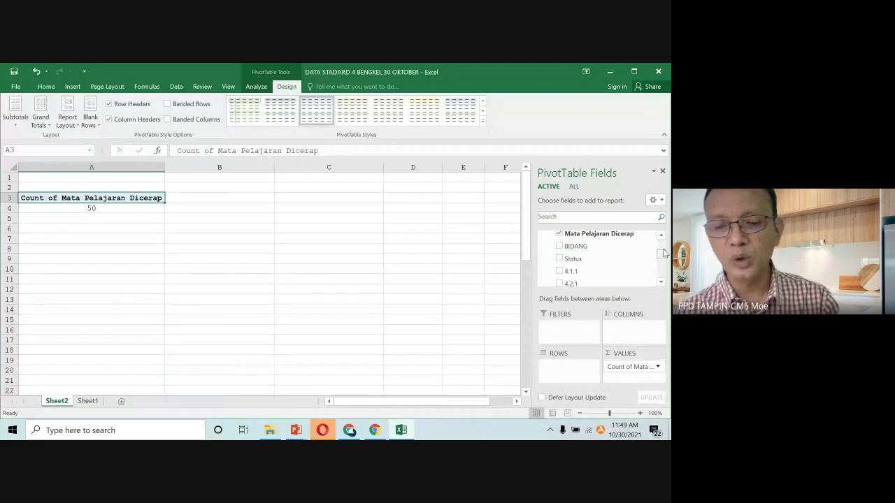
{"action": "left_click_drag", "start_coordinate": [603, 252], "coordinate": [662, 281]}
{"action": "scroll", "coordinate": [663, 269], "scroll_direction": "up", "scroll_amount": 1}
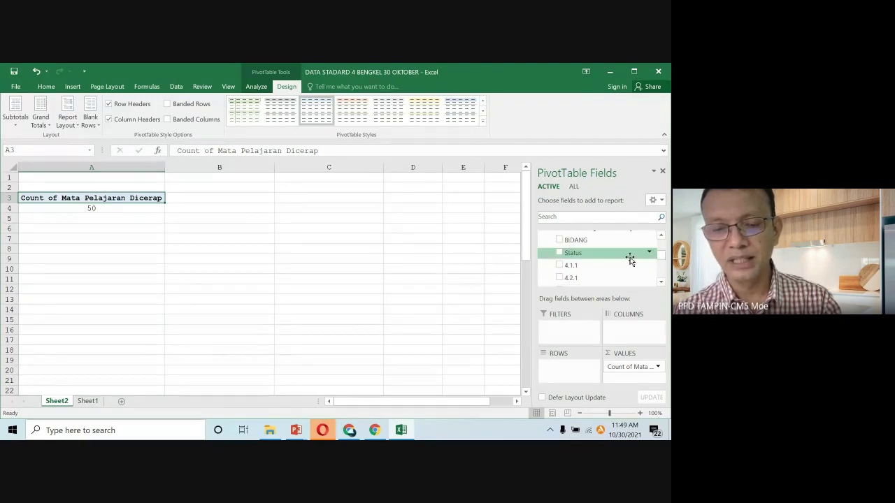
{"action": "left_click_drag", "start_coordinate": [580, 244], "coordinate": [572, 372]}
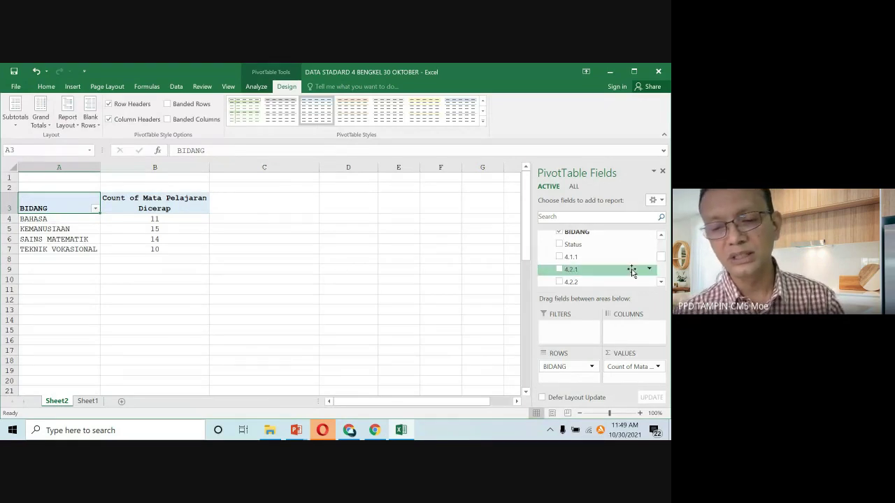
Remove Count of Mata Pelajaran Dicerap from the PivotTable values, leaving only the BIDANG row items
{"action": "left_click", "coordinate": [636, 372]}
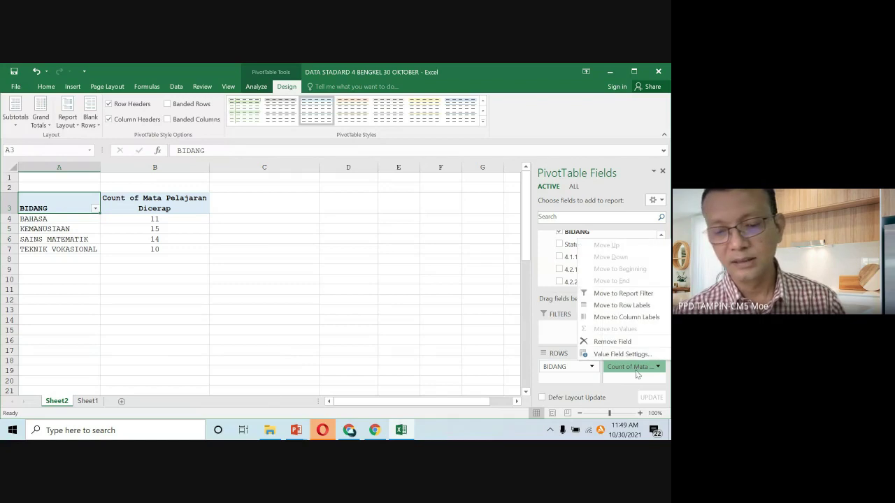
{"action": "left_click_drag", "start_coordinate": [634, 371], "coordinate": [606, 266]}
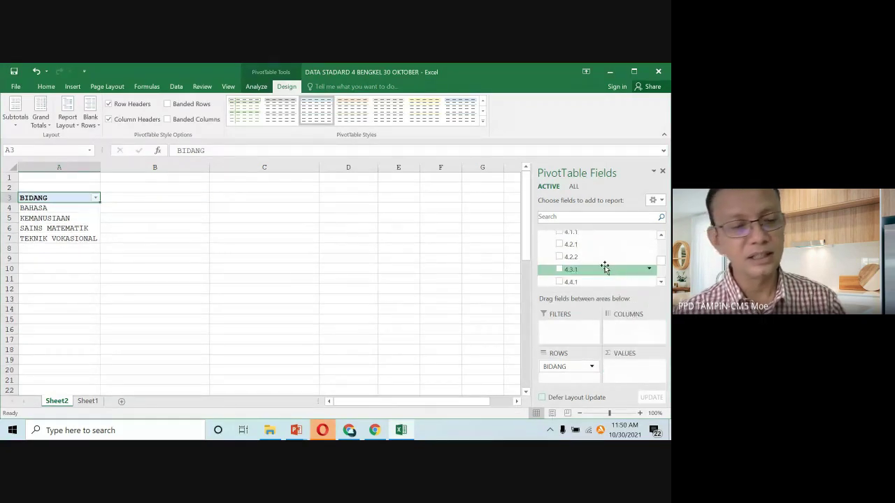
{"action": "left_click", "coordinate": [48, 219]}
{"action": "left_click", "coordinate": [71, 238]}
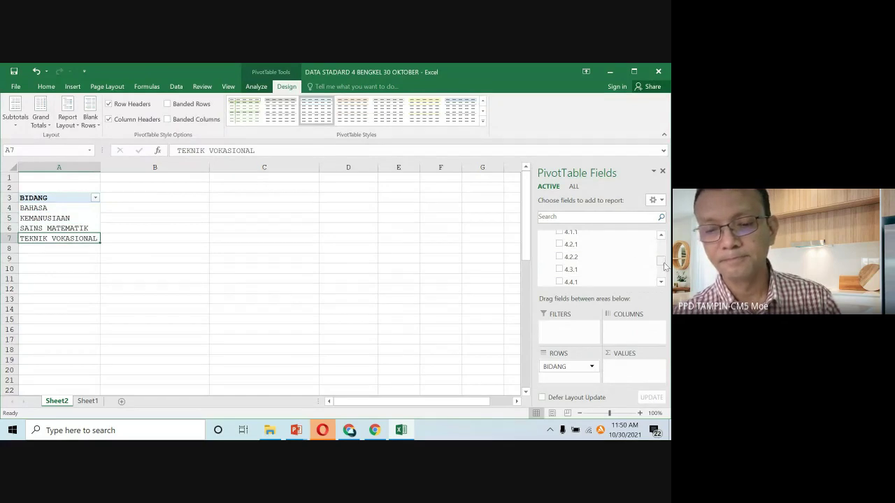
Add the Jumlah Skor field to the PivotTable values as a sum for each BIDANG
{"action": "left_click_drag", "start_coordinate": [662, 263], "coordinate": [664, 256]}
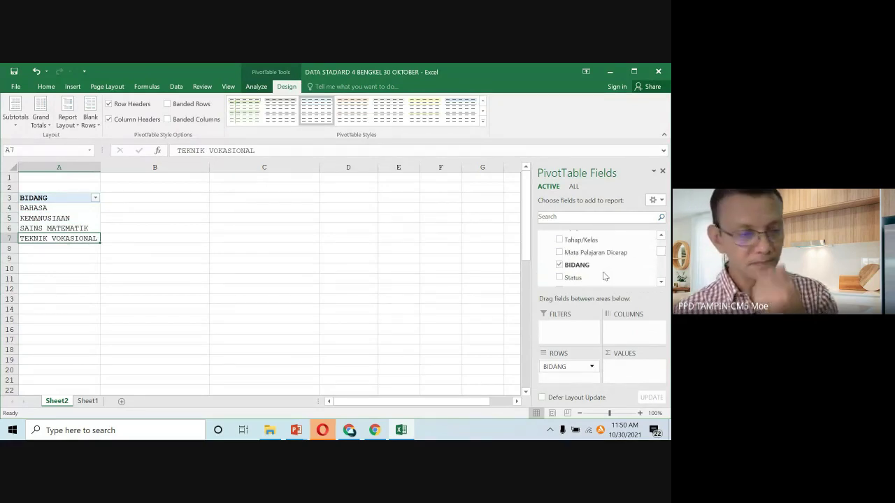
{"action": "scroll", "coordinate": [591, 269], "scroll_direction": "down", "scroll_amount": 3}
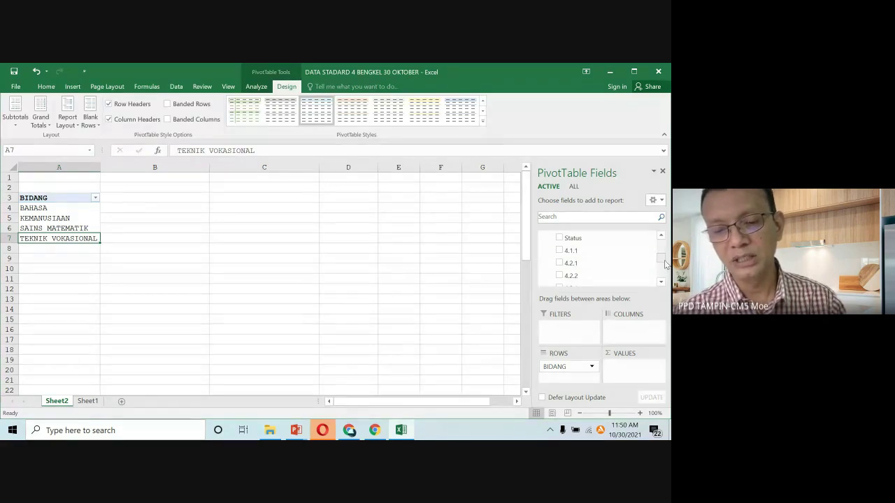
{"action": "scroll", "coordinate": [665, 260], "scroll_direction": "down", "scroll_amount": 5}
{"action": "left_click_drag", "start_coordinate": [611, 265], "coordinate": [625, 368]}
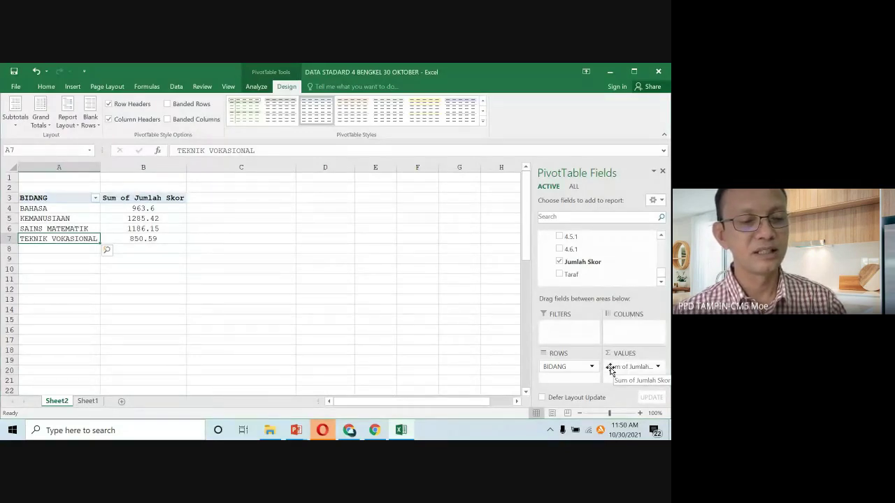
Examine the summed Jumlah Skor for BAHASA, KEMANUSIAAN, SAINS MATEMATIK and TEKNIK VOKASIONAL
{"action": "left_click", "coordinate": [128, 208]}
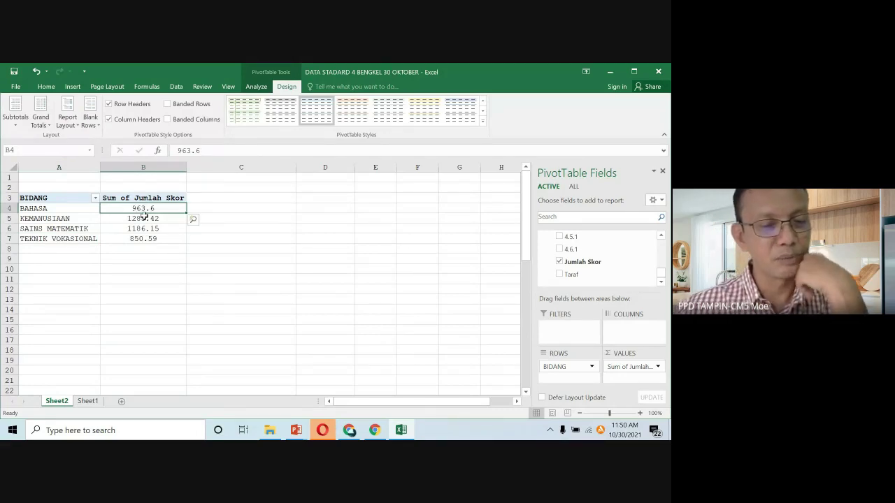
{"action": "mouse_move", "coordinate": [163, 209]}
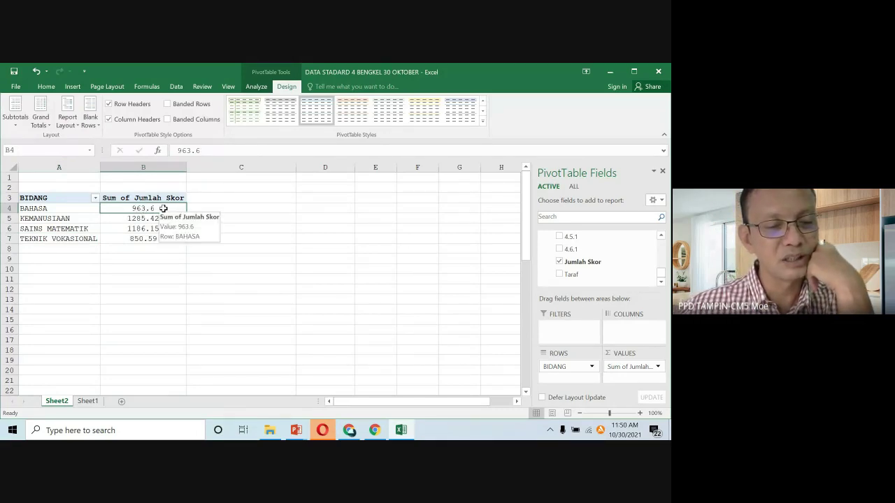
{"action": "left_click", "coordinate": [150, 219]}
{"action": "left_click", "coordinate": [150, 230]}
{"action": "left_click", "coordinate": [152, 238]}
{"action": "left_click", "coordinate": [155, 228]}
{"action": "left_click", "coordinate": [157, 218]}
{"action": "left_click", "coordinate": [160, 208]}
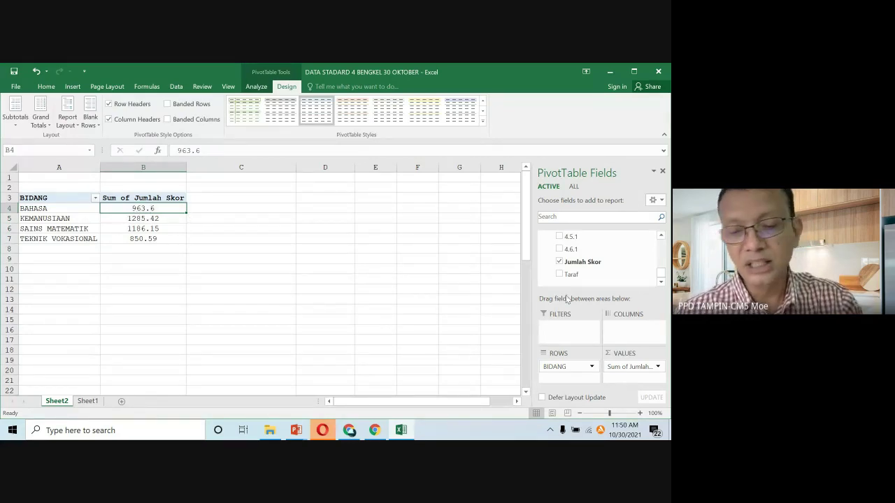
Add the Nama field to the PivotTable rows under BIDANG and review each teacher's Jumlah Skor
{"action": "left_click_drag", "start_coordinate": [661, 274], "coordinate": [664, 247]}
{"action": "left_click_drag", "start_coordinate": [573, 256], "coordinate": [563, 376]}
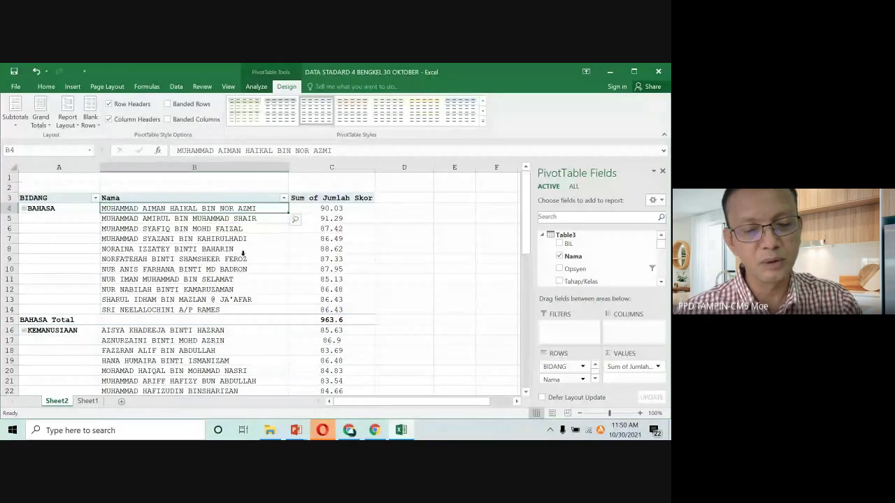
{"action": "scroll", "coordinate": [186, 249], "scroll_direction": "down", "scroll_amount": 4}
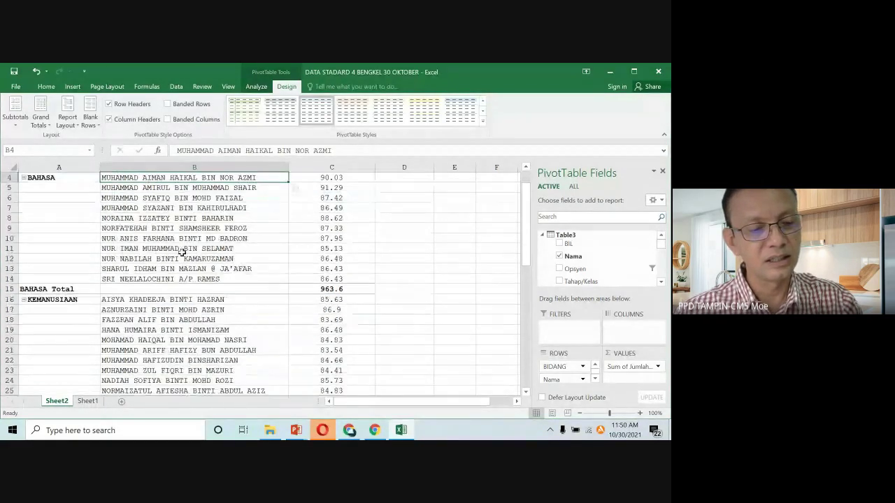
{"action": "scroll", "coordinate": [250, 302], "scroll_direction": "up", "scroll_amount": 2}
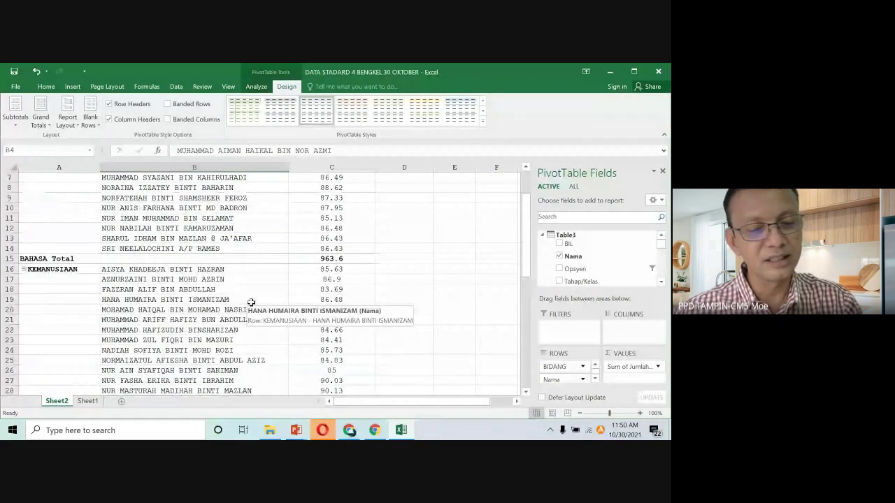
{"action": "scroll", "coordinate": [251, 301], "scroll_direction": "up", "scroll_amount": 2}
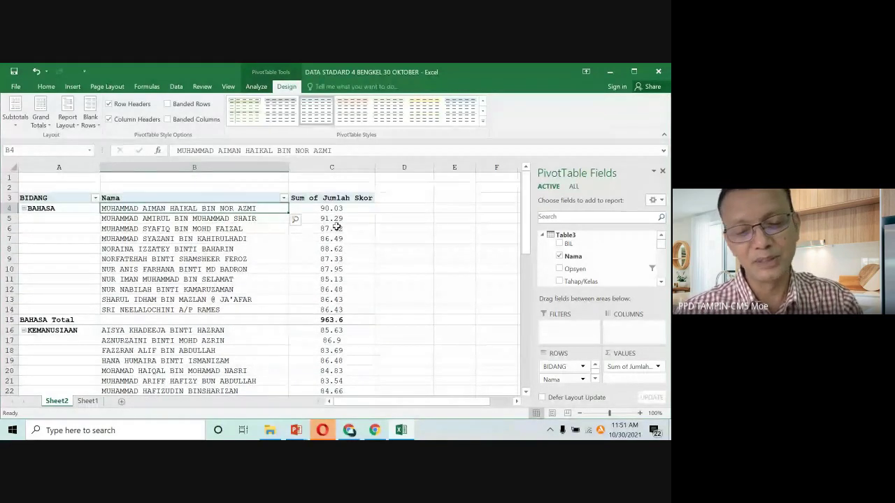
Summarize the Jumlah Skor values in the PivotTable by Average instead of Sum
{"action": "left_click", "coordinate": [657, 367]}
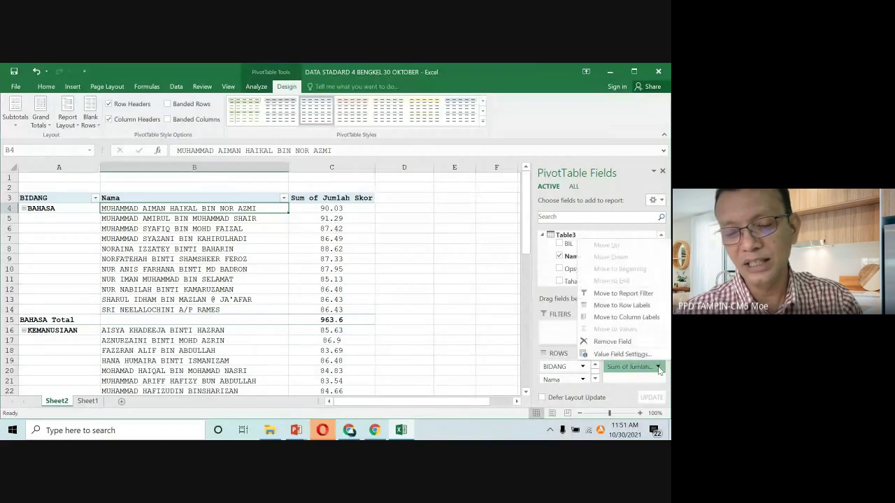
{"action": "left_click", "coordinate": [622, 355]}
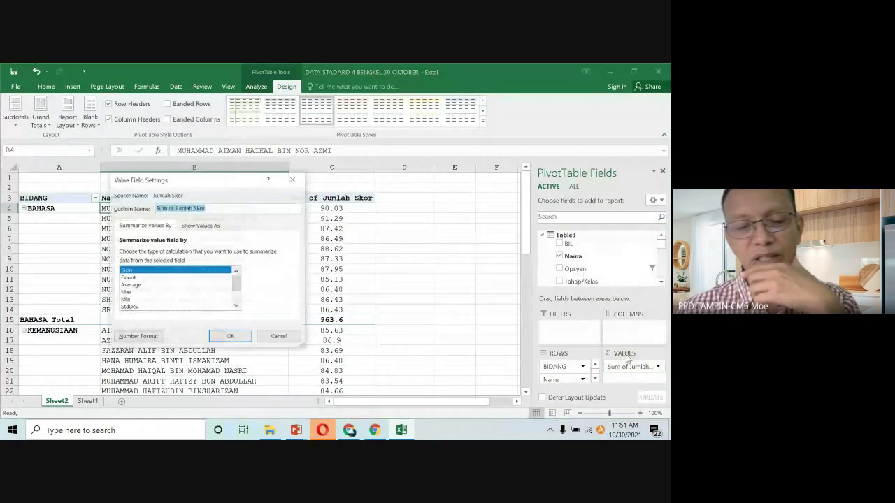
{"action": "left_click", "coordinate": [131, 285]}
{"action": "left_click", "coordinate": [217, 335]}
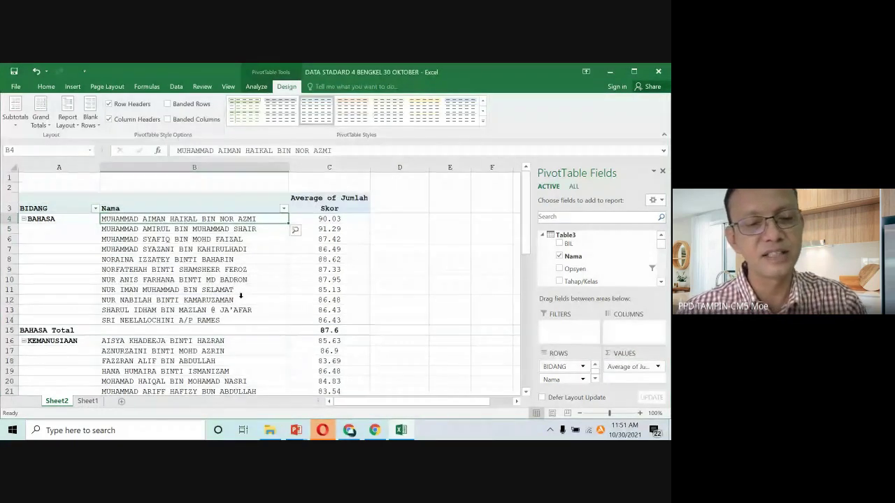
Examine the average Jumlah Skor in the total rows of BAHASA, KEMANUSIAAN, SAINS MATEMATIK and TEKNIK VOKASIONAL
{"action": "left_click", "coordinate": [245, 287]}
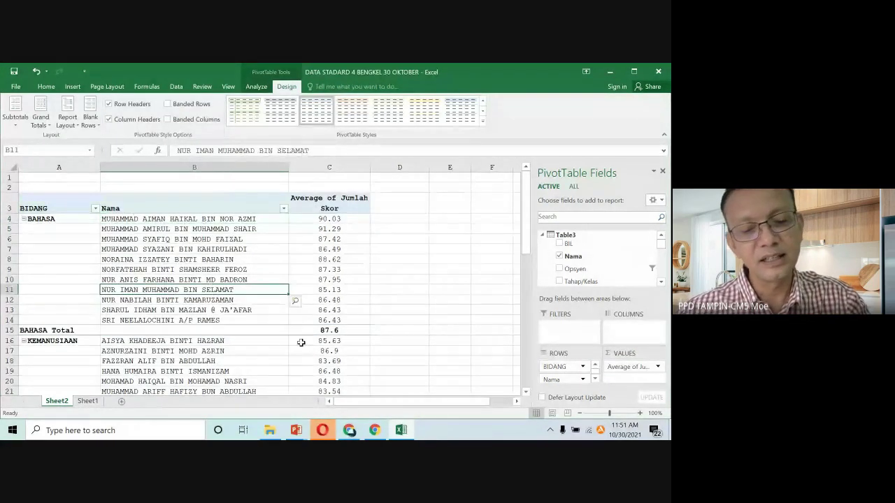
{"action": "left_click_drag", "start_coordinate": [63, 331], "coordinate": [352, 327]}
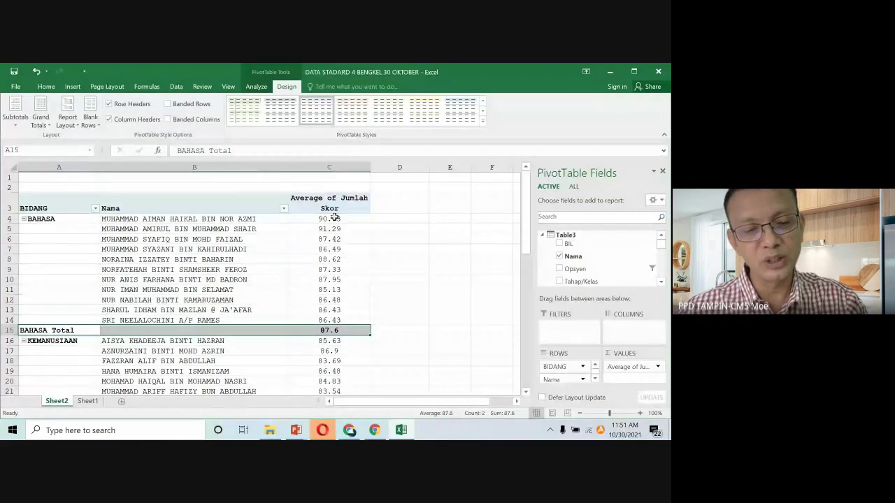
{"action": "left_click", "coordinate": [335, 328]}
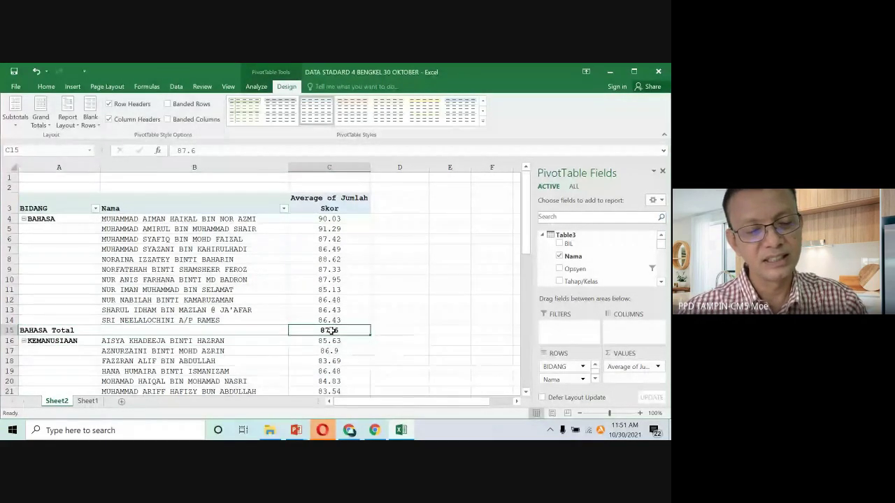
{"action": "scroll", "coordinate": [326, 340], "scroll_direction": "down", "scroll_amount": 3}
{"action": "scroll", "coordinate": [311, 351], "scroll_direction": "up", "scroll_amount": 3}
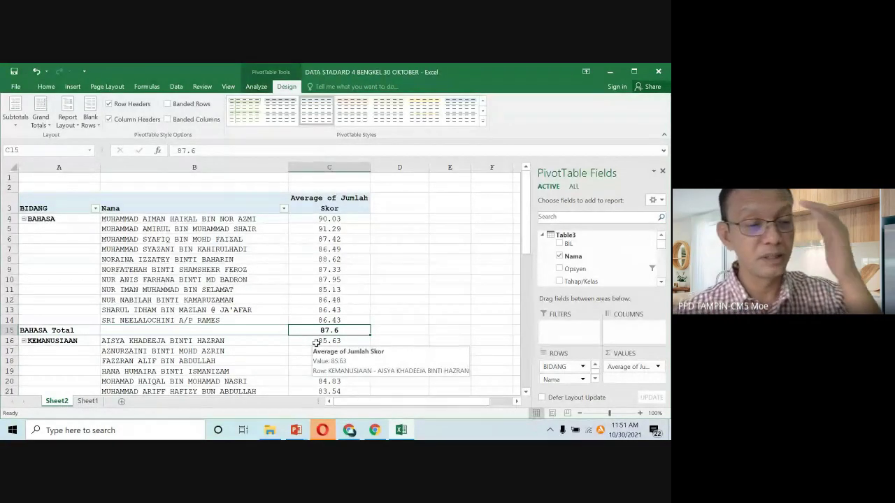
{"action": "left_click", "coordinate": [375, 308]}
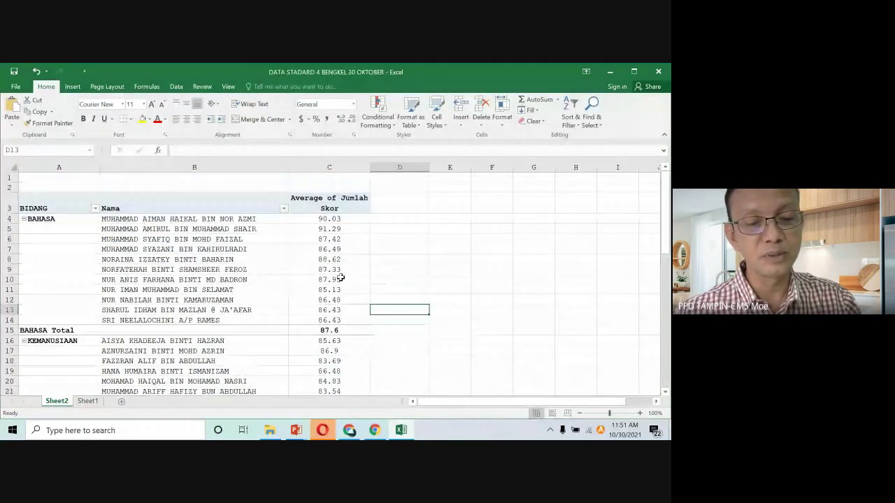
{"action": "left_click", "coordinate": [334, 331]}
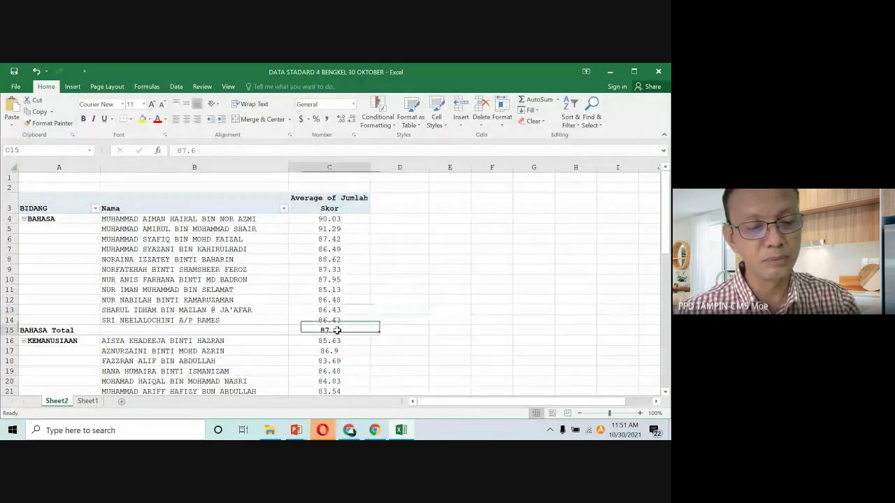
{"action": "scroll", "coordinate": [336, 335], "scroll_direction": "down", "scroll_amount": 4}
{"action": "scroll", "coordinate": [338, 335], "scroll_direction": "down", "scroll_amount": 1}
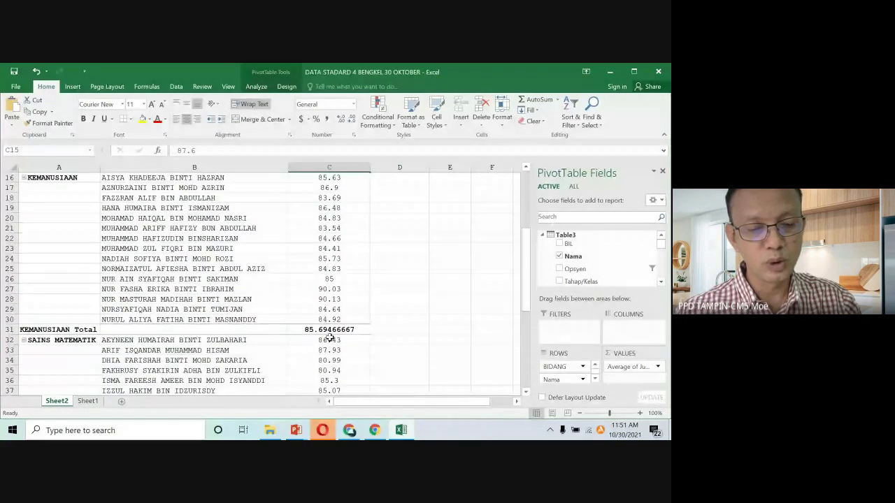
{"action": "left_click", "coordinate": [335, 330]}
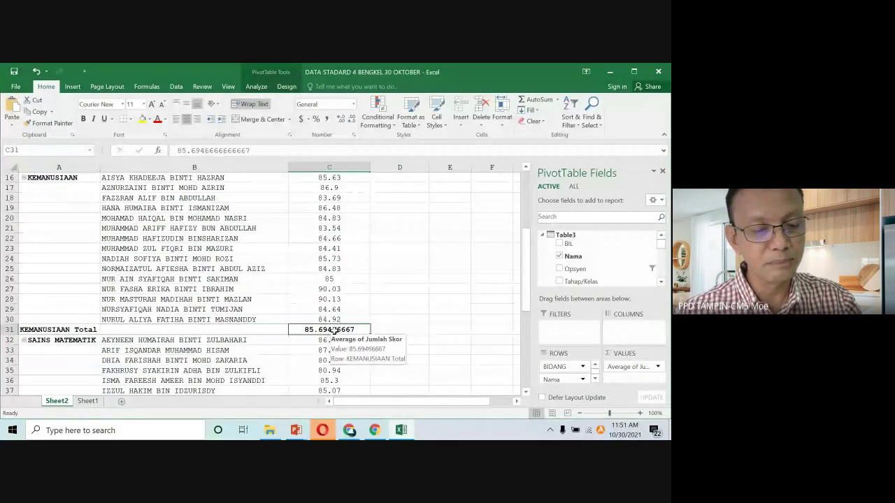
{"action": "scroll", "coordinate": [334, 331], "scroll_direction": "down", "scroll_amount": 2}
{"action": "scroll", "coordinate": [335, 331], "scroll_direction": "down", "scroll_amount": 2}
{"action": "left_click", "coordinate": [334, 330]}
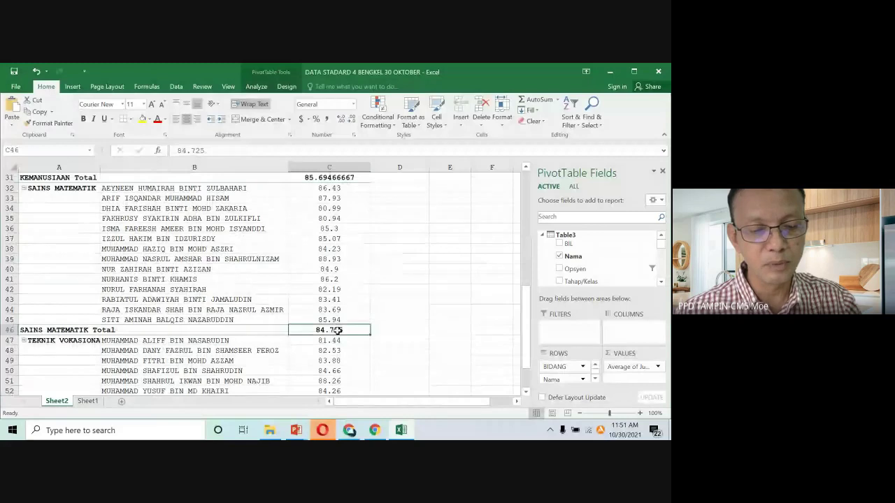
{"action": "scroll", "coordinate": [334, 330], "scroll_direction": "down", "scroll_amount": 4}
{"action": "left_click", "coordinate": [334, 319]}
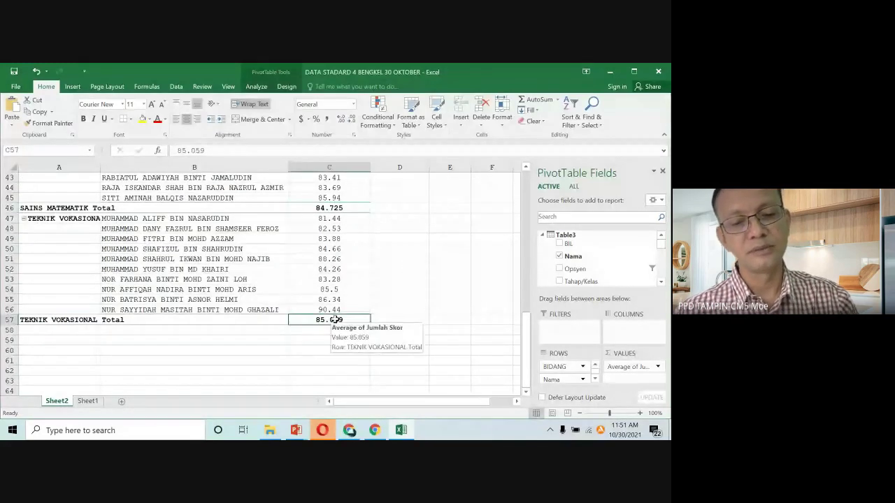
{"action": "scroll", "coordinate": [335, 319], "scroll_direction": "up", "scroll_amount": 5}
{"action": "scroll", "coordinate": [336, 320], "scroll_direction": "up", "scroll_amount": 3}
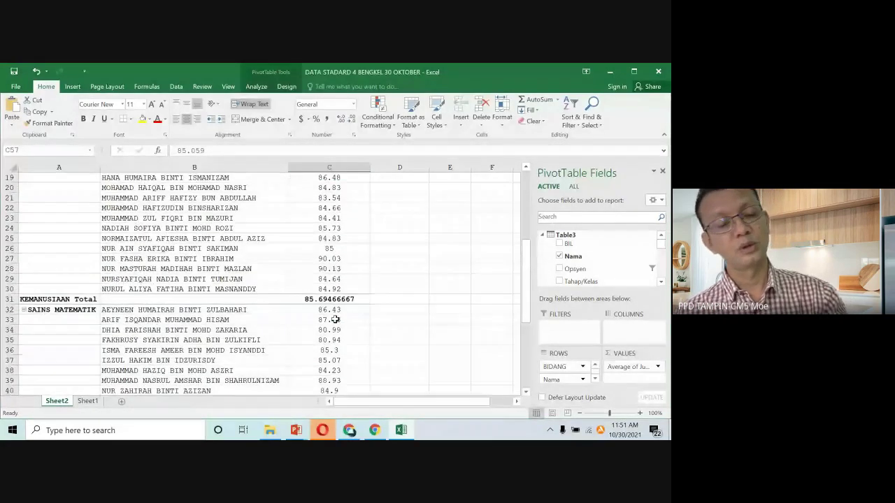
{"action": "mouse_move", "coordinate": [336, 320]}
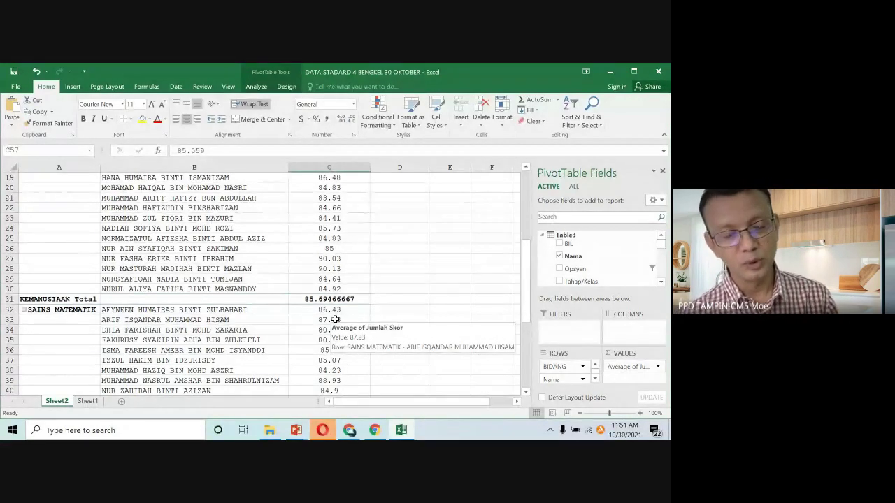
{"action": "left_click_drag", "start_coordinate": [523, 272], "coordinate": [525, 193]}
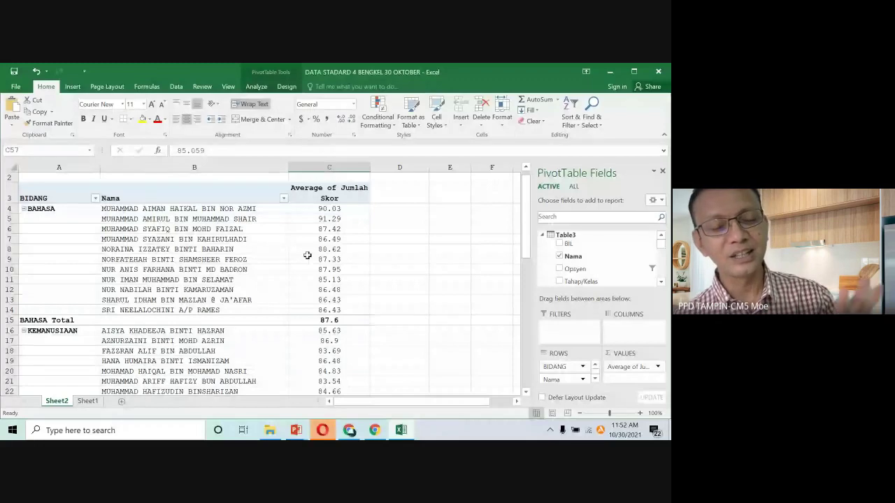
{"action": "mouse_move", "coordinate": [307, 256]}
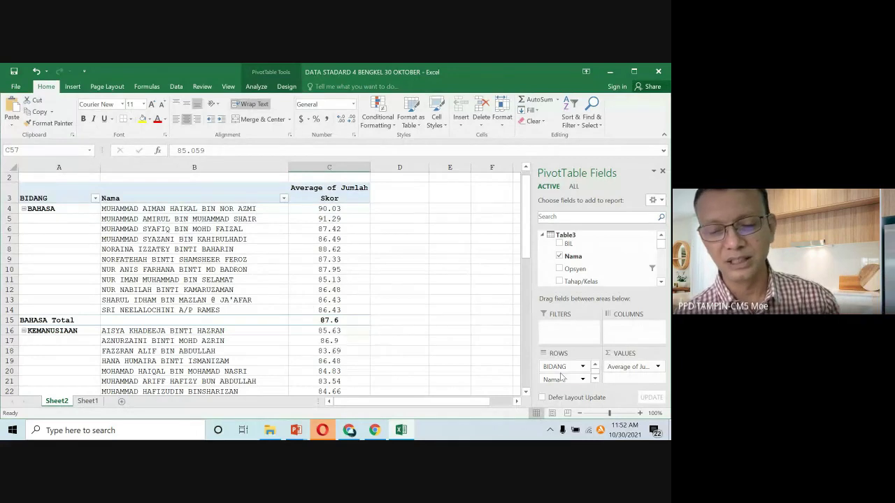
Remove the Nama field from the PivotTable rows and review the average Jumlah Skor for each BIDANG
{"action": "left_click_drag", "start_coordinate": [556, 381], "coordinate": [578, 288]}
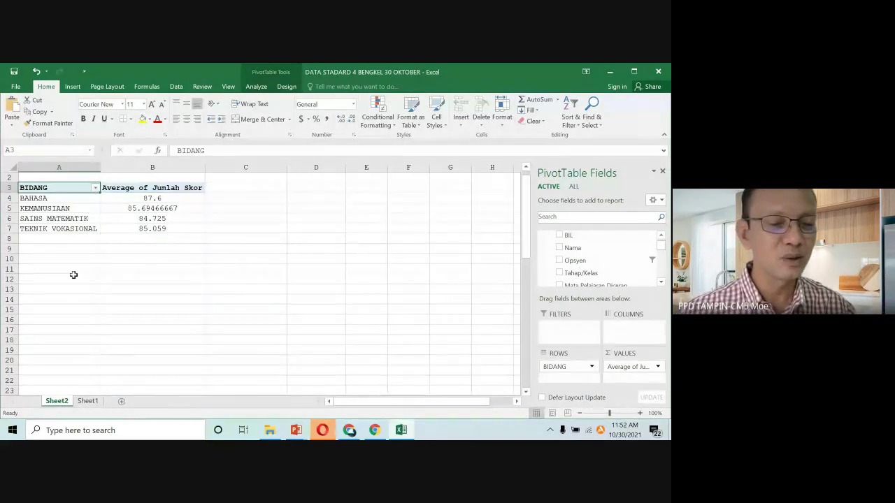
{"action": "left_click", "coordinate": [185, 250]}
{"action": "left_click", "coordinate": [158, 218]}
{"action": "left_click", "coordinate": [165, 202]}
{"action": "left_click", "coordinate": [162, 229]}
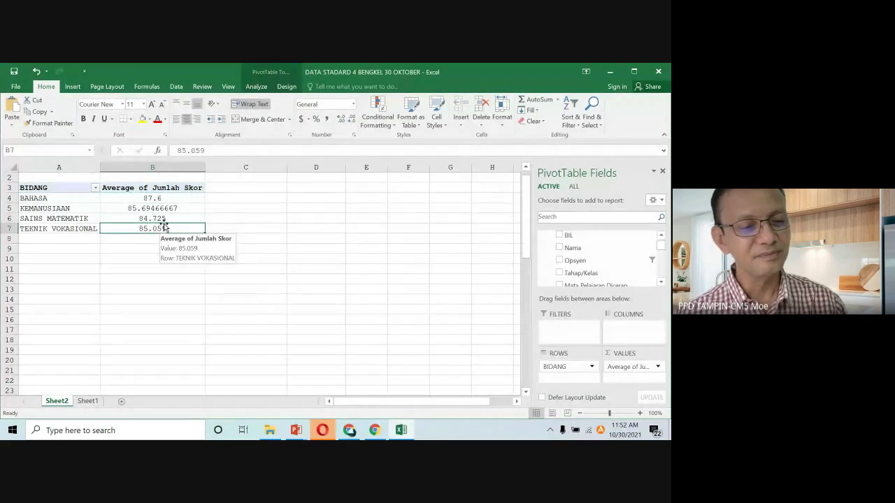
Insert a Clustered Column PivotChart of the average Jumlah Skor by BIDANG
{"action": "left_click", "coordinate": [82, 209]}
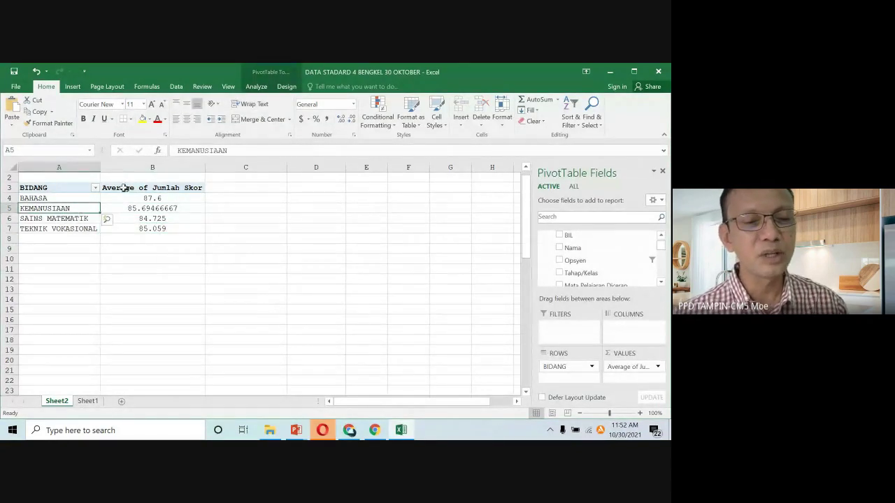
{"action": "left_click", "coordinate": [280, 89]}
{"action": "left_click", "coordinate": [256, 86]}
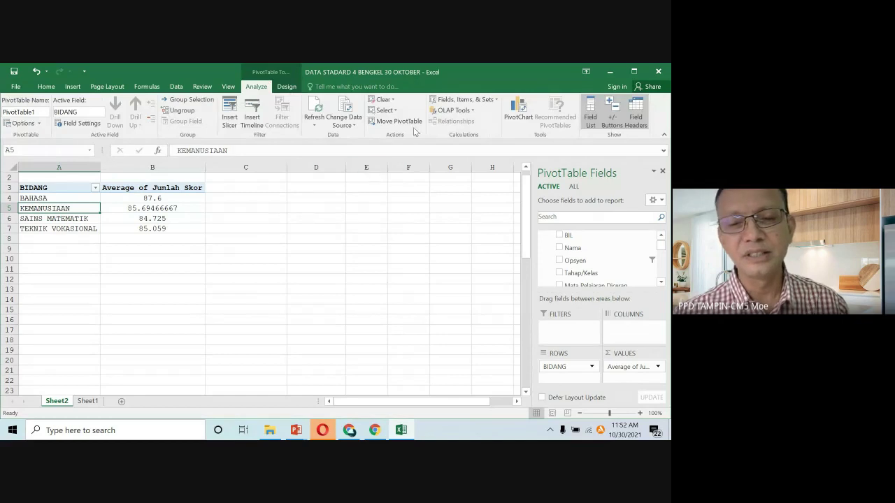
{"action": "left_click", "coordinate": [517, 111]}
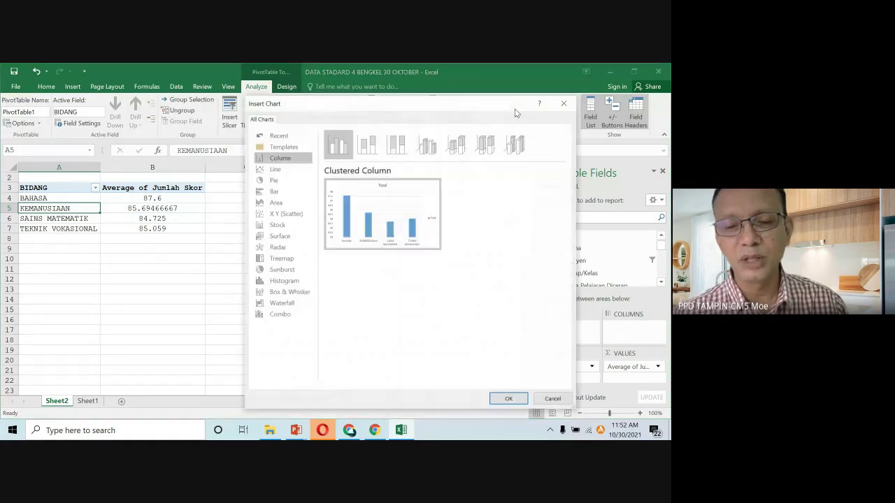
{"action": "double_click", "coordinate": [357, 221]}
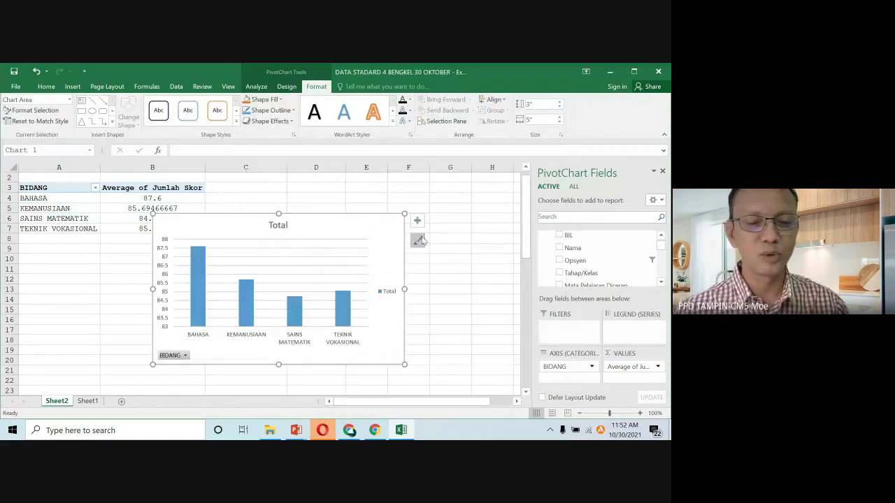
Place the PivotChart beside the PivotTable and enlarge it to about 3.23 by 5.26 inches
{"action": "left_click_drag", "start_coordinate": [364, 217], "coordinate": [432, 193]}
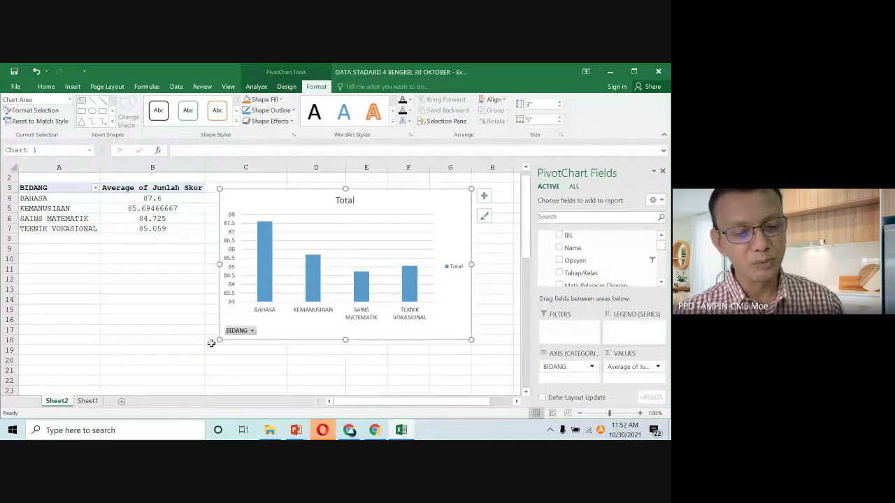
{"action": "left_click_drag", "start_coordinate": [219, 339], "coordinate": [206, 351]}
{"action": "left_click", "coordinate": [408, 264]}
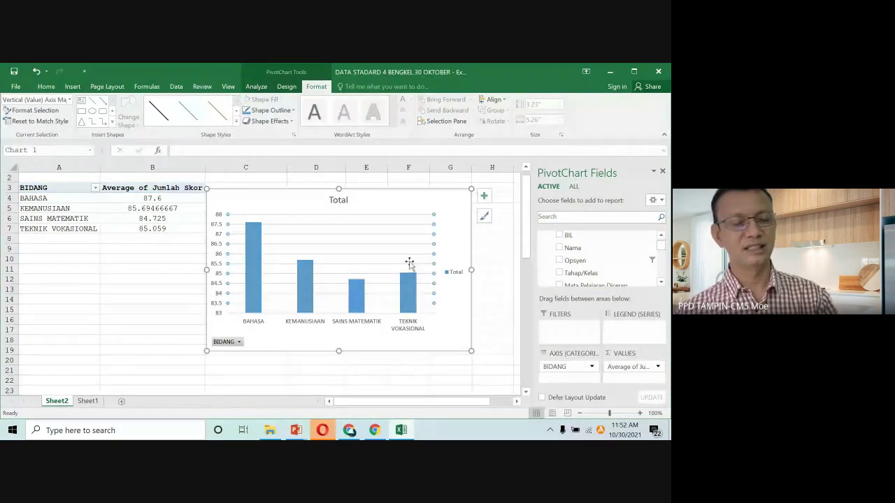
{"action": "left_click", "coordinate": [437, 372]}
{"action": "left_click", "coordinate": [367, 228]}
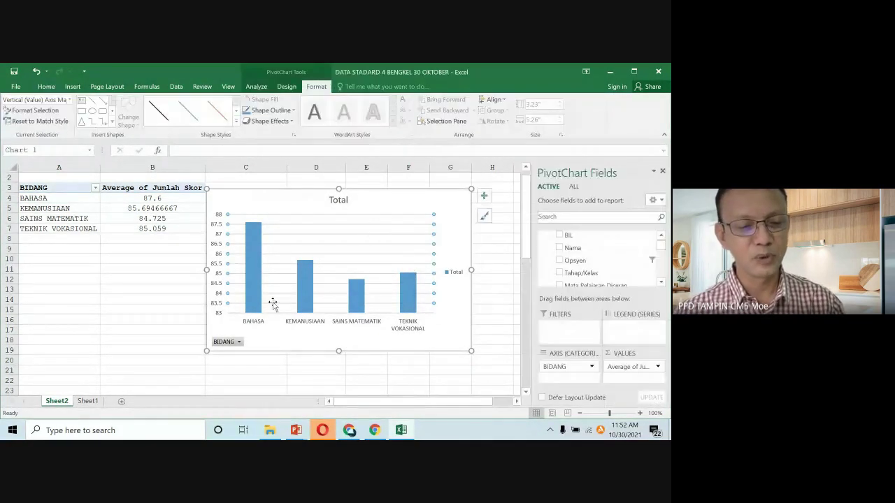
Filter the PivotChart's BIDANG field to show only BAHASA
{"action": "left_click", "coordinate": [239, 342]}
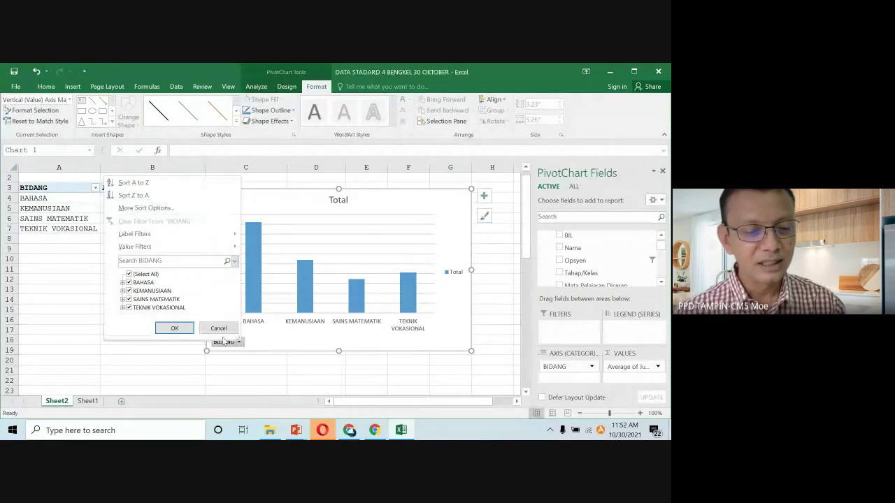
{"action": "left_click", "coordinate": [128, 274]}
{"action": "left_click", "coordinate": [129, 291]}
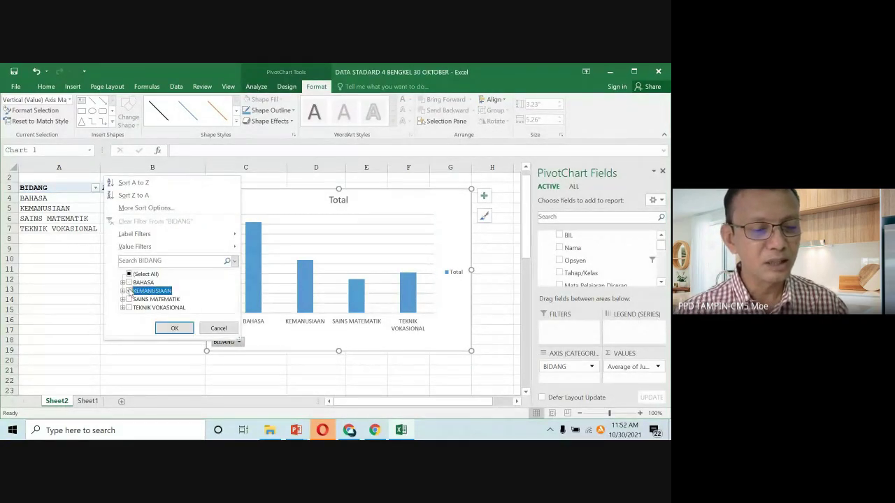
{"action": "left_click", "coordinate": [129, 282]}
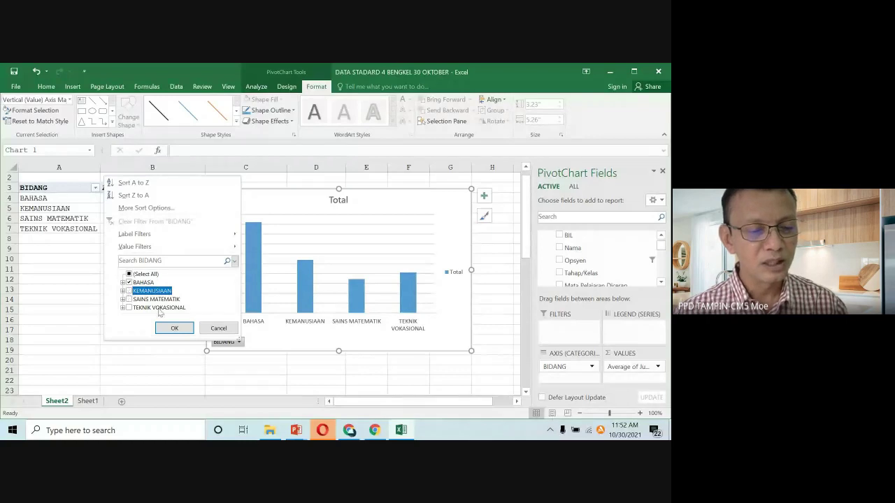
{"action": "left_click", "coordinate": [175, 328]}
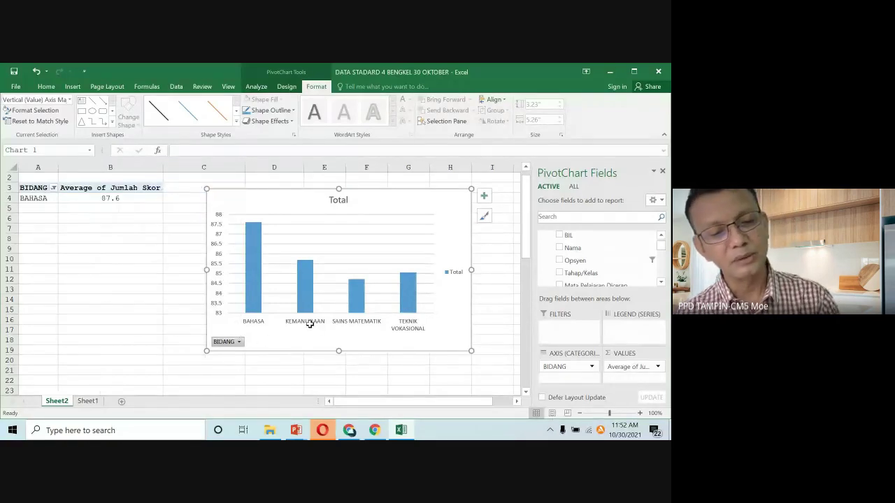
Reopen the DATA STADARD 4 BENGKEL 30 OKTOBER workbook in Excel and remove the recovered file versions
{"action": "key", "text": "alt+Tab"}
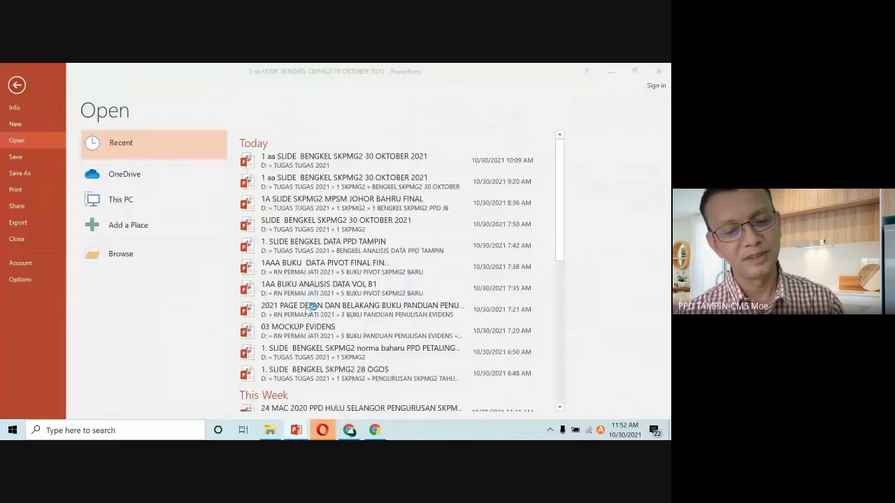
{"action": "left_click", "coordinate": [308, 303]}
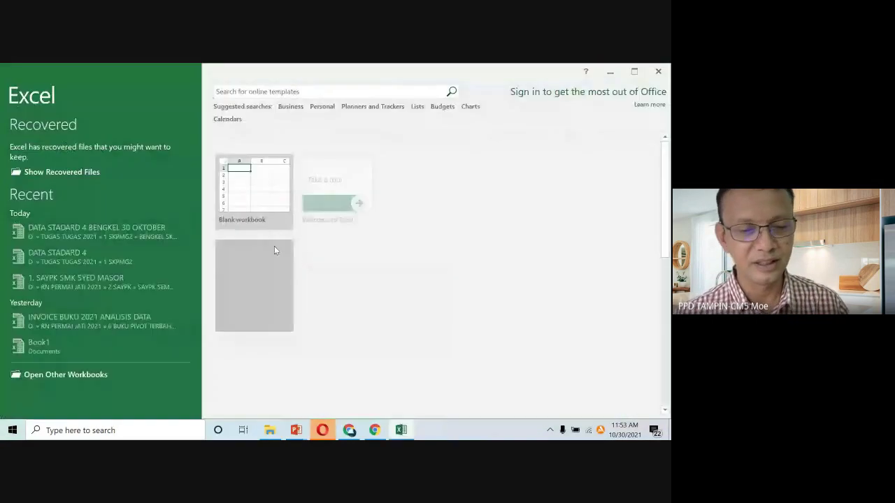
{"action": "left_click", "coordinate": [62, 234]}
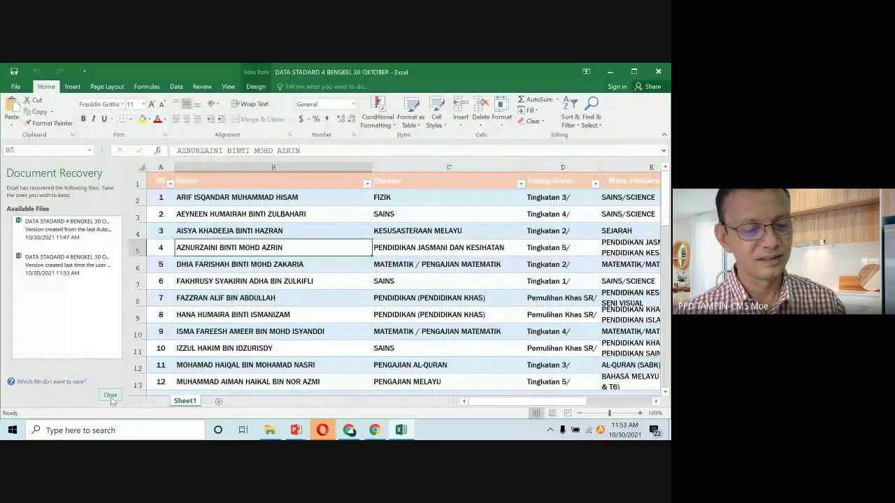
{"action": "left_click", "coordinate": [109, 396]}
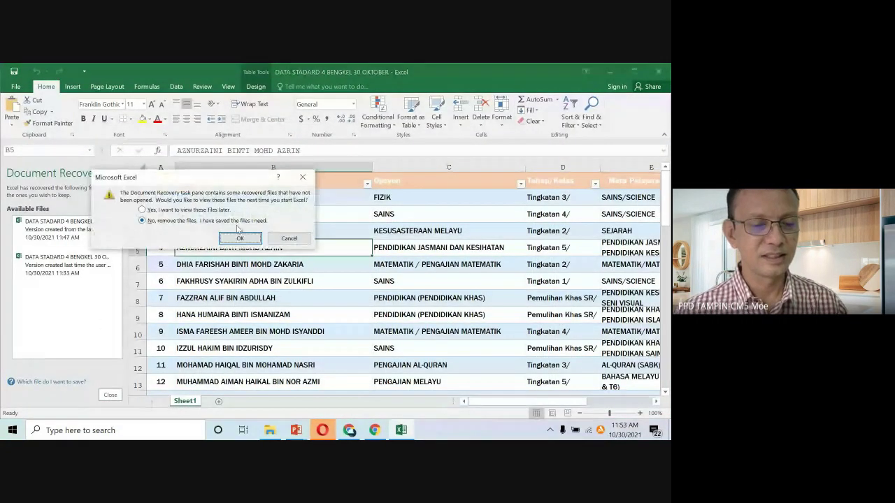
{"action": "left_click", "coordinate": [240, 241]}
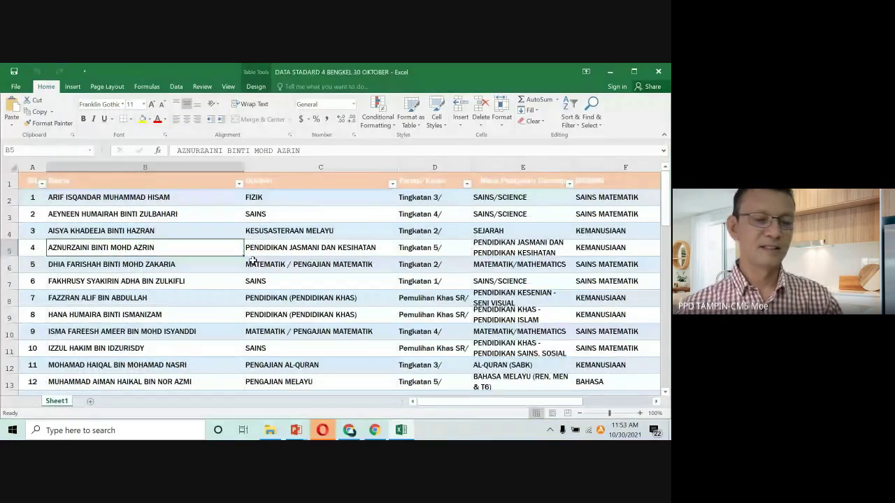